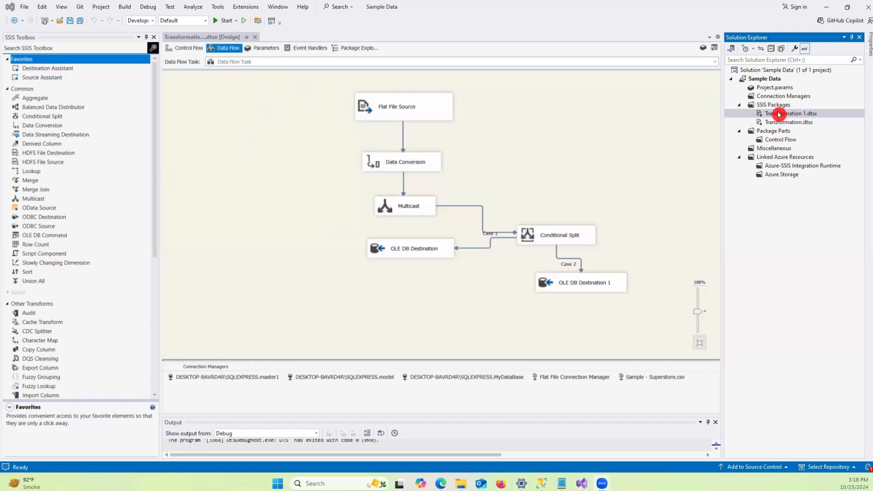
# Add a new SSIS package to the Sample Data project.
pyautogui.click(801, 116)
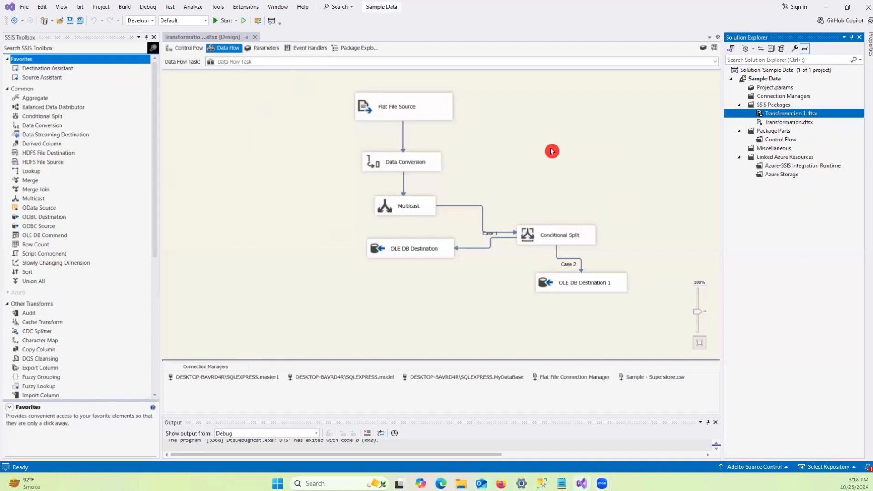
pyautogui.click(778, 105)
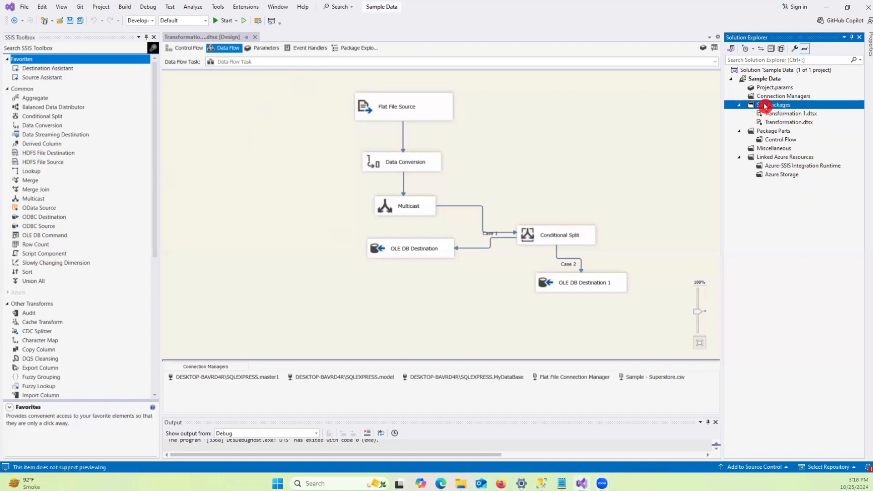
pyautogui.rightClick(765, 106)
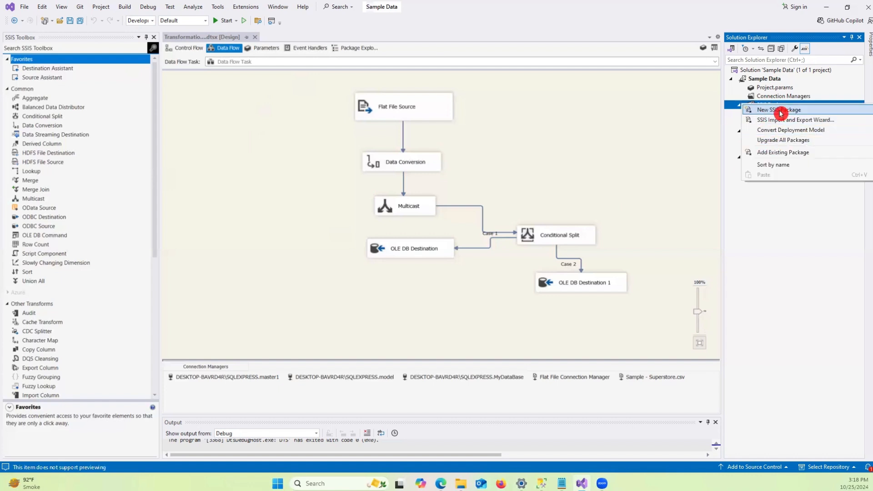
pyautogui.click(781, 113)
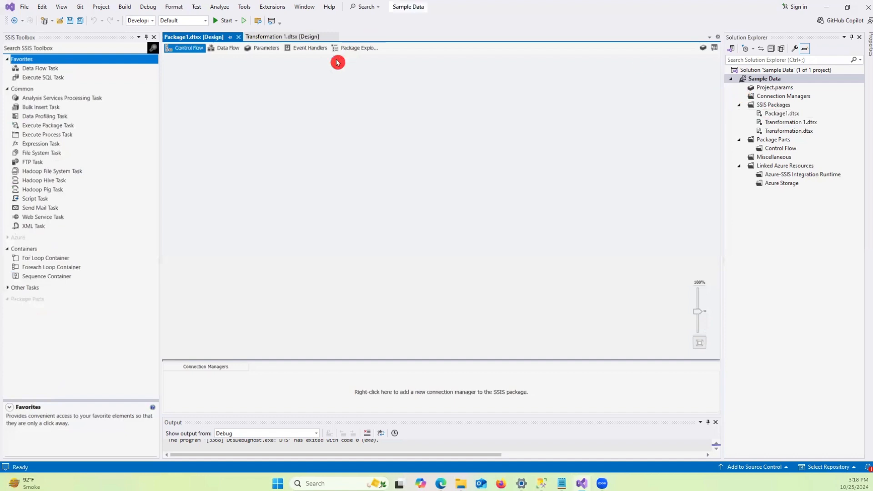
# Rename the new package Package1.dtsx as Merge and accept reloading the file in the editor.
pyautogui.click(790, 114)
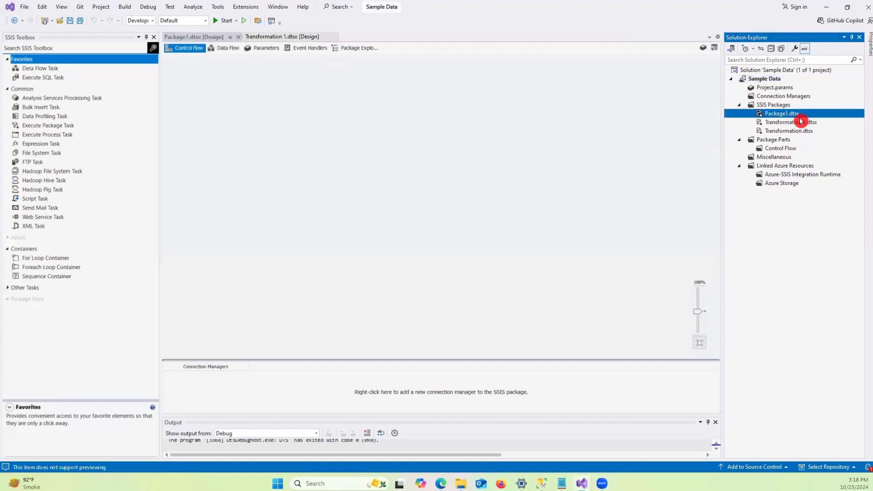
pyautogui.click(790, 116)
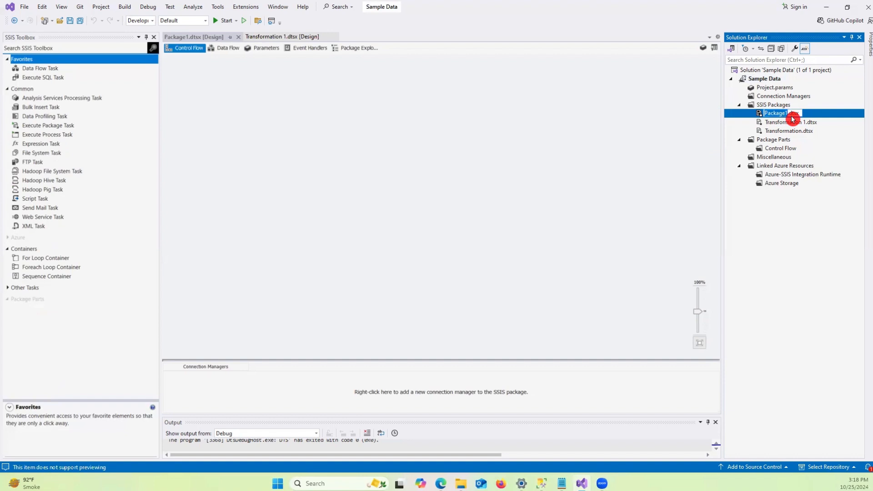
pyautogui.write('Merge')
pyautogui.press('Return')
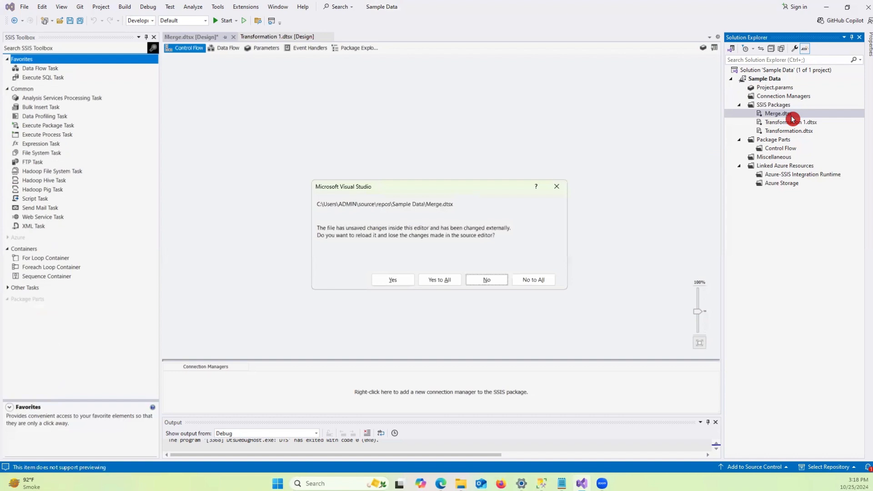
pyautogui.click(408, 279)
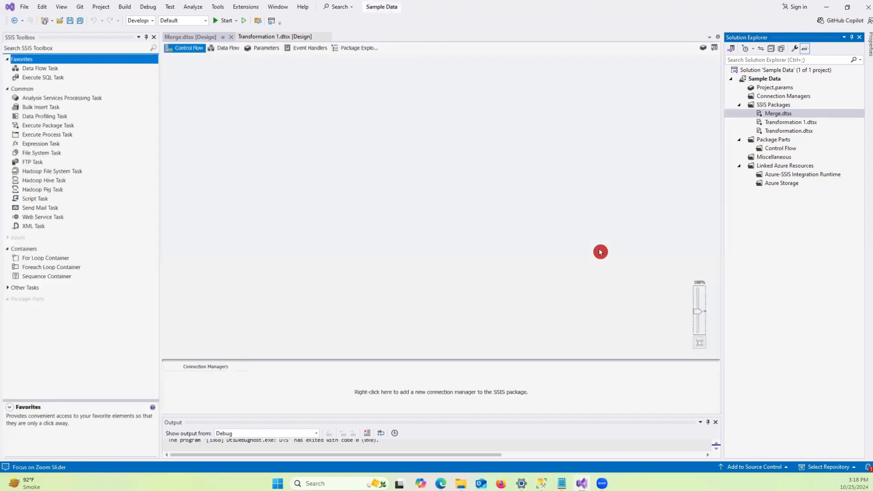
# Close the Transformation 1.dtsx design so only the Merge package is open.
pyautogui.click(292, 36)
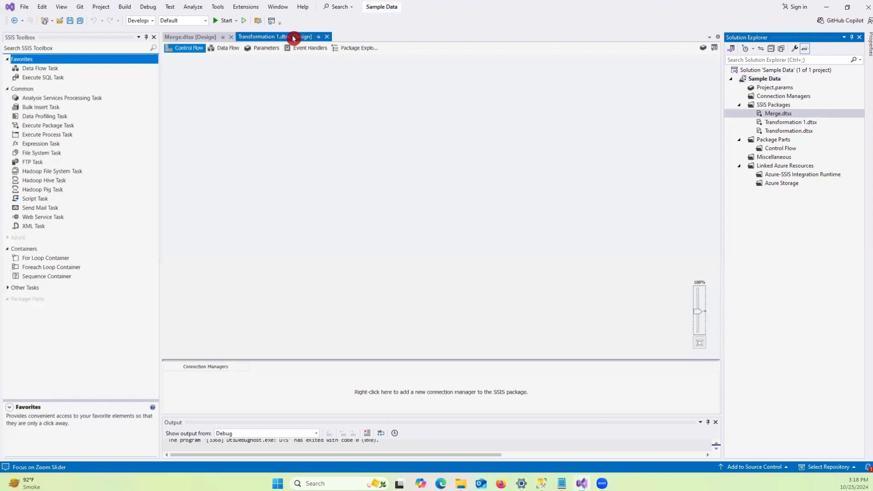
pyautogui.click(328, 38)
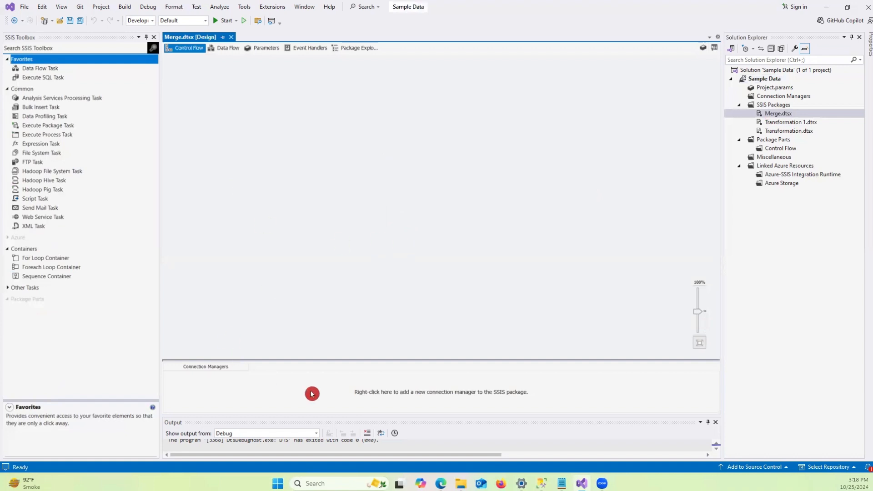
pyautogui.rightClick(252, 388)
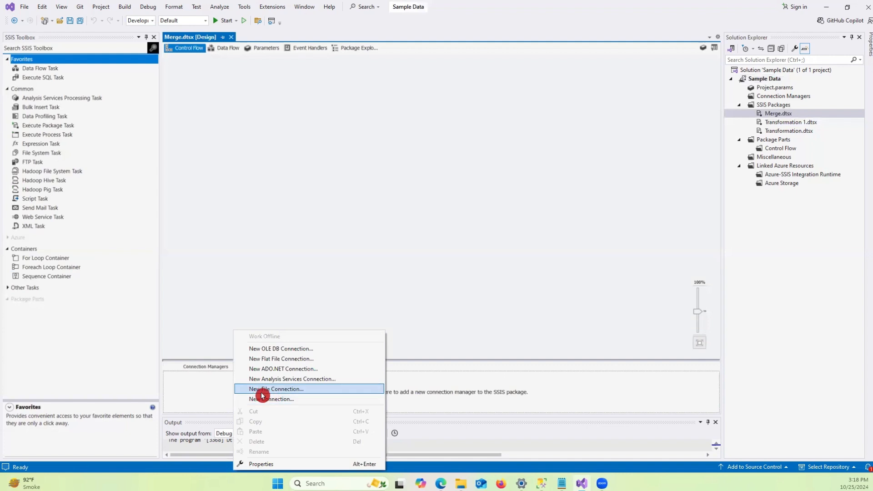
pyautogui.click(212, 386)
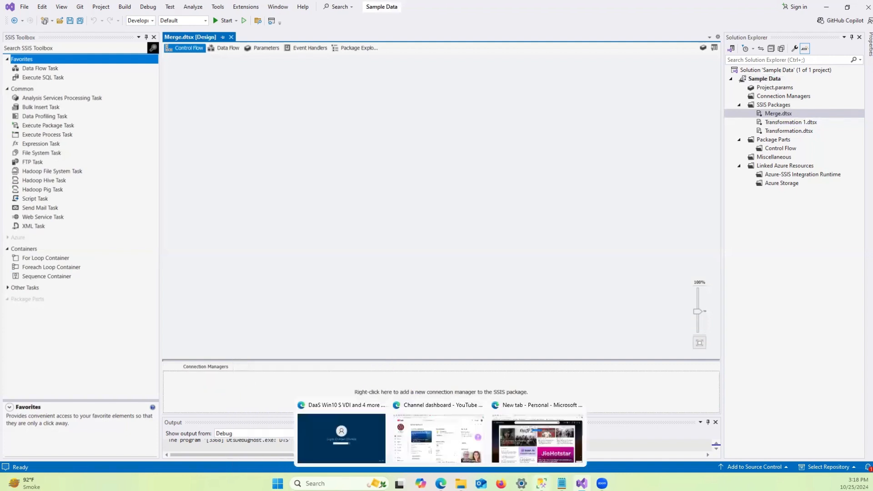
# Switch to Notepad and look through the source records in Test1.txt, Test2.txt and Test3.txt.
pyautogui.moveTo(562, 482)
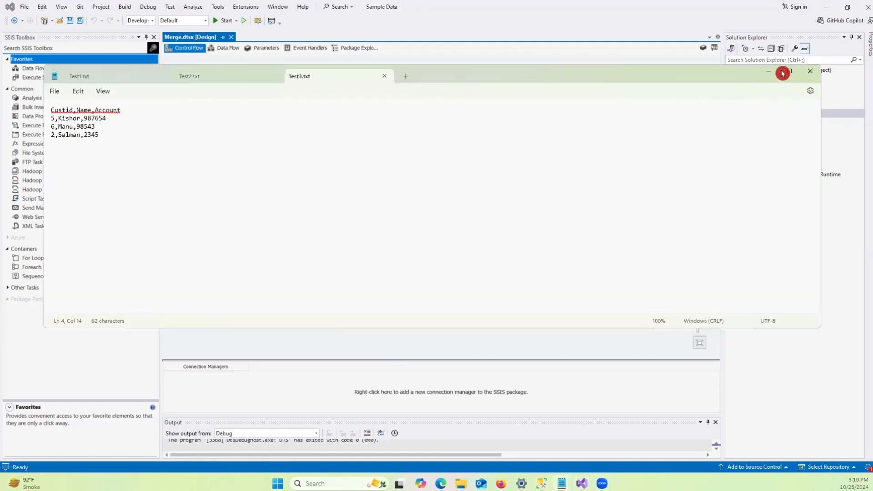
pyautogui.click(790, 73)
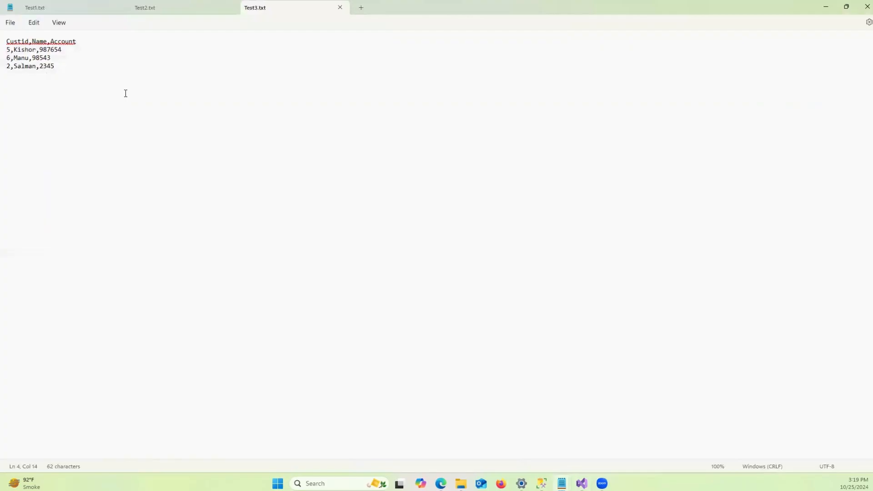
pyautogui.click(50, 13)
pyautogui.click(165, 10)
pyautogui.click(297, 13)
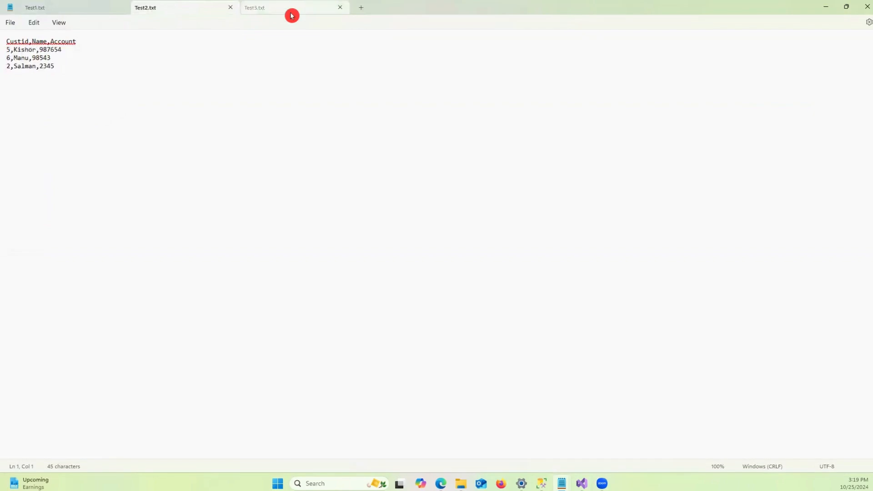
pyautogui.click(71, 8)
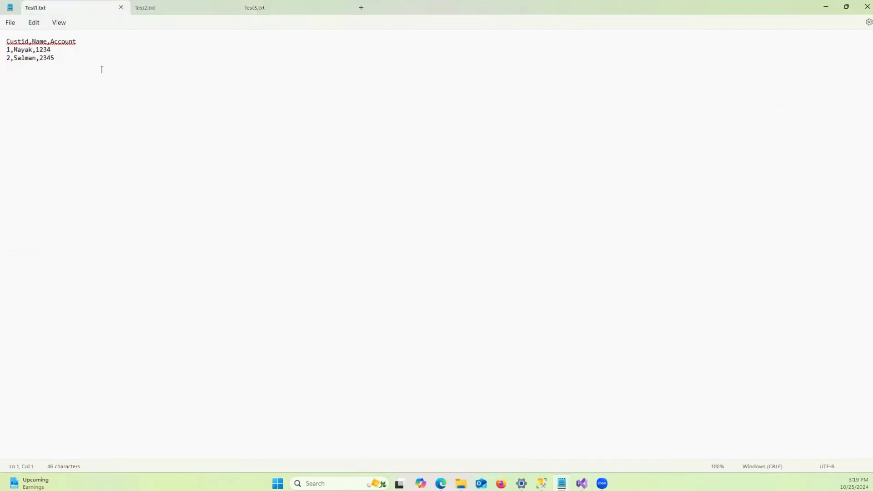
pyautogui.click(165, 12)
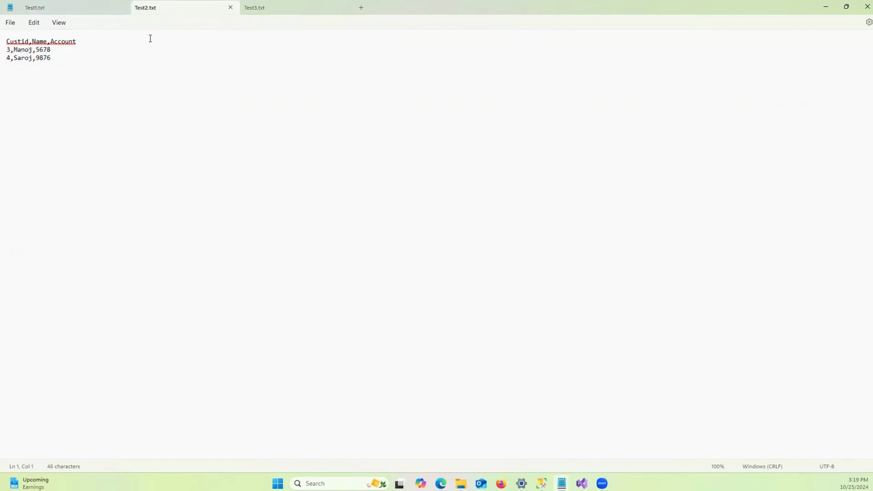
pyautogui.click(261, 10)
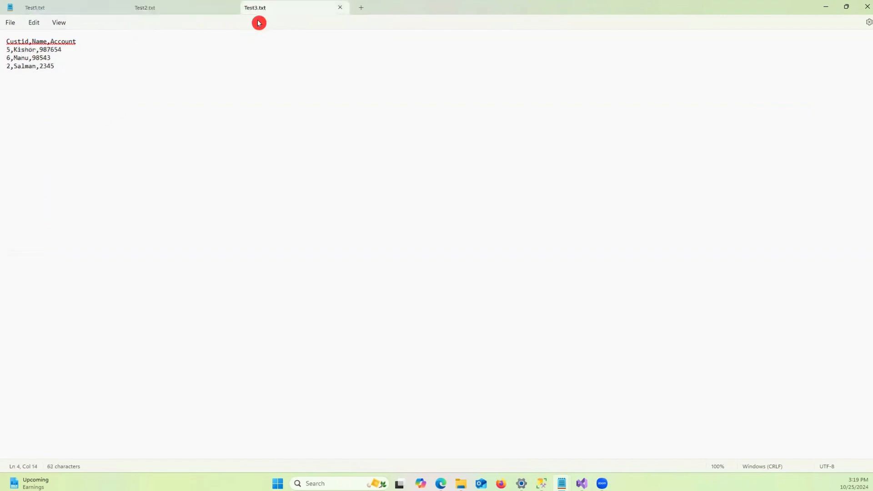
# Compare the column headers across the three text files and the last records of Test3.txt and Test1.txt, and return to Visual Studio.
pyautogui.click(80, 9)
pyautogui.doubleClick(23, 41)
pyautogui.doubleClick(38, 41)
pyautogui.click(64, 42)
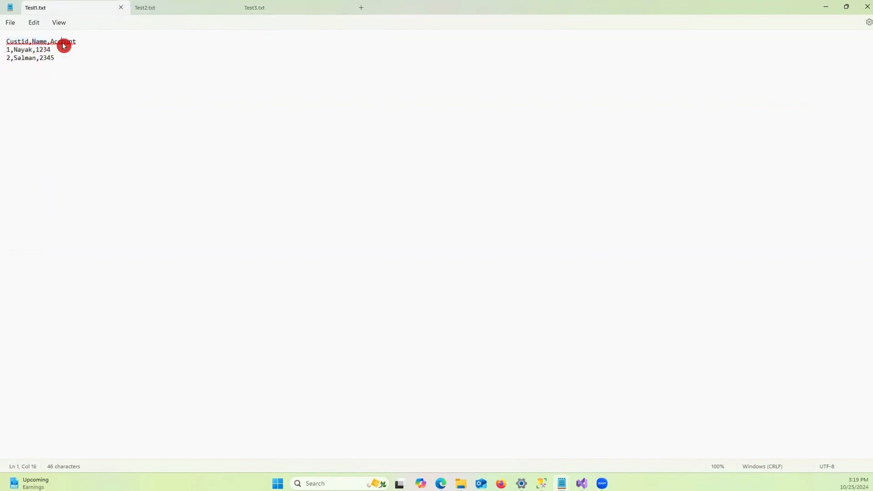
pyautogui.click(159, 8)
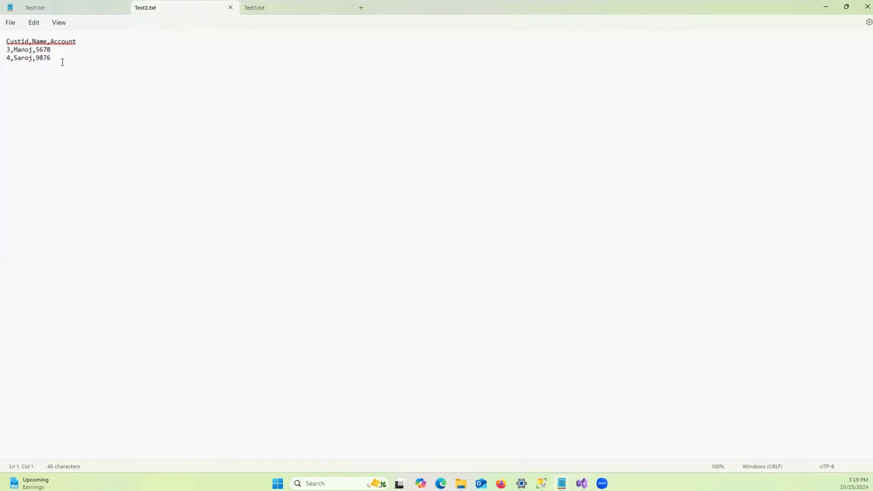
pyautogui.click(267, 9)
pyautogui.moveTo(57, 66); pyautogui.dragTo(8, 69)
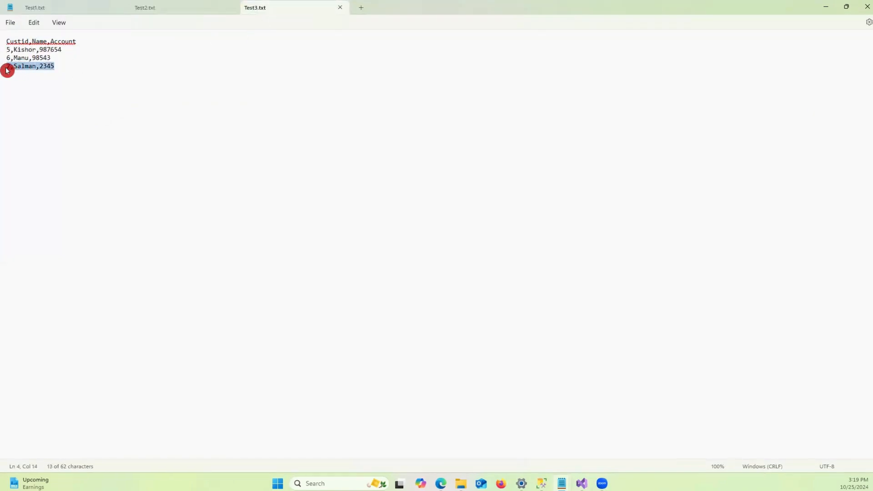
pyautogui.click(68, 7)
pyautogui.moveTo(60, 58); pyautogui.dragTo(10, 58)
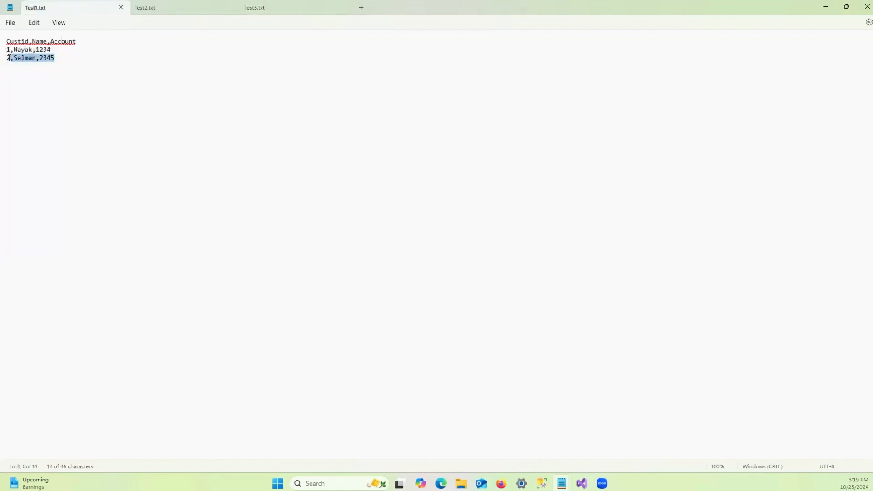
pyautogui.click(256, 118)
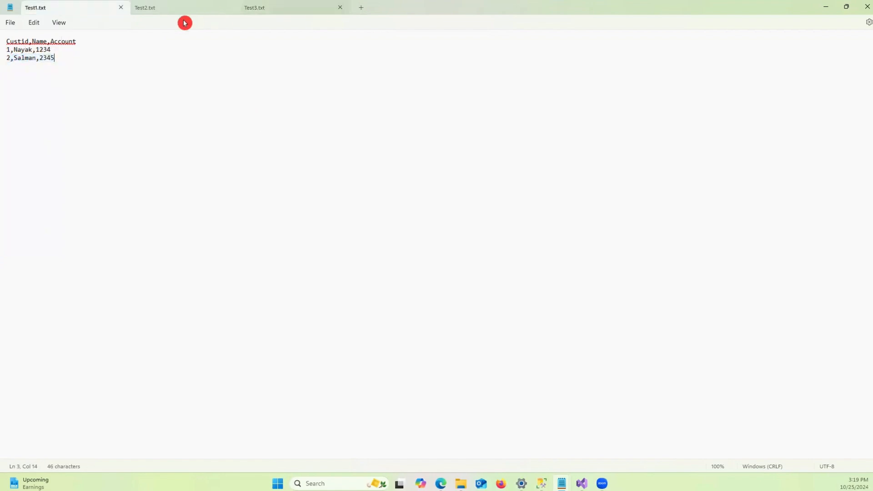
pyautogui.click(826, 8)
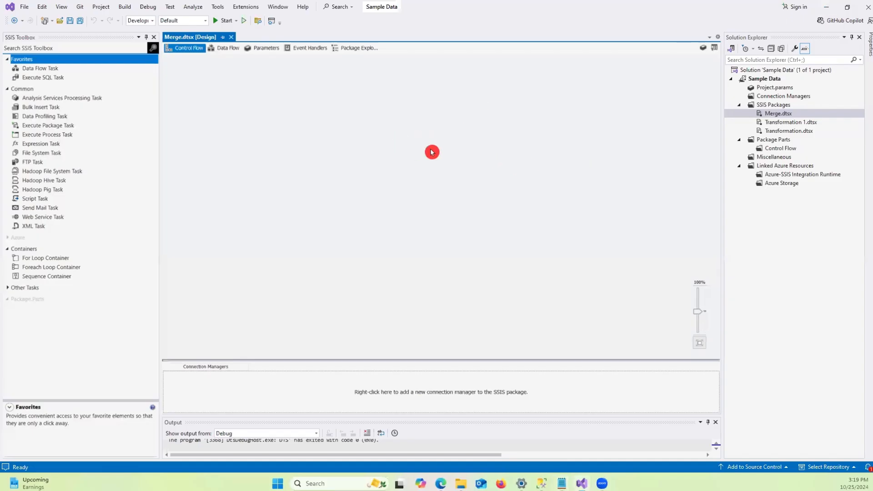
# Add a file connection to the Merge package that points to the existing file Test1.txt.
pyautogui.rightClick(232, 390)
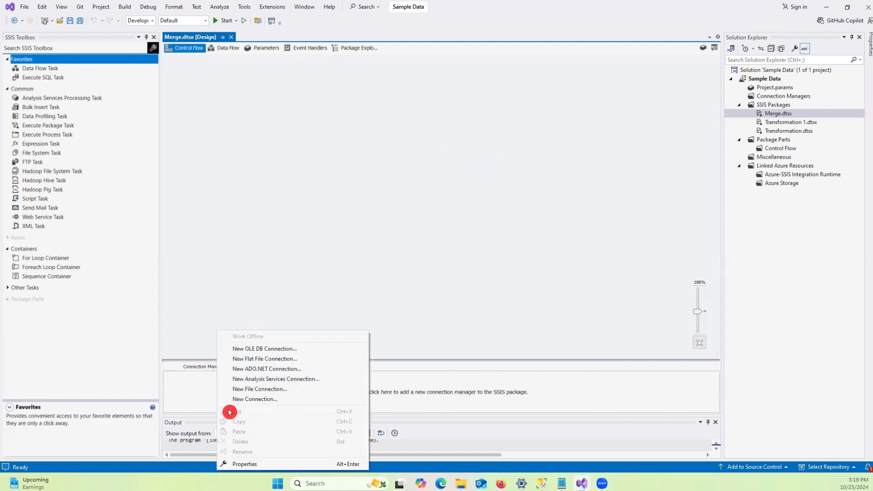
pyautogui.click(242, 390)
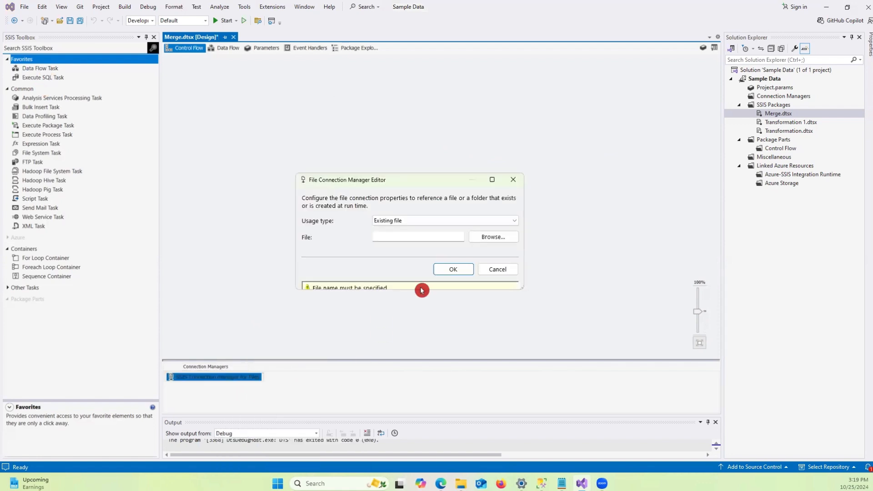
pyautogui.click(494, 236)
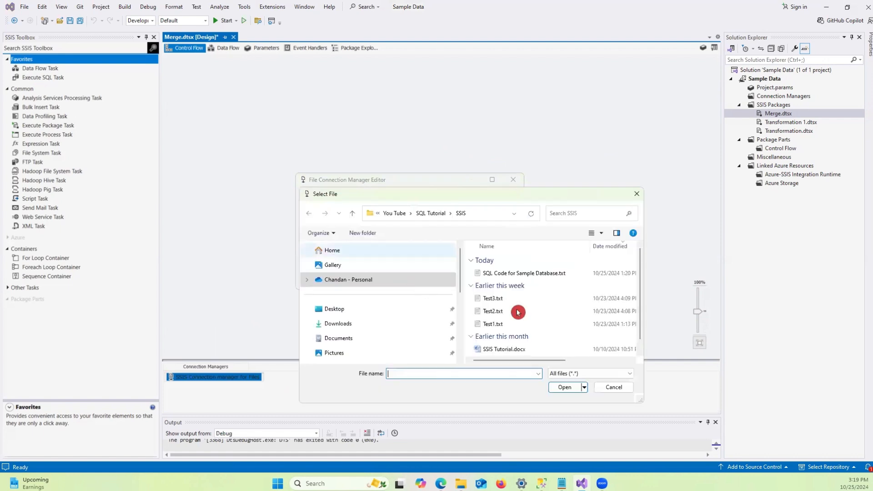
pyautogui.click(566, 387)
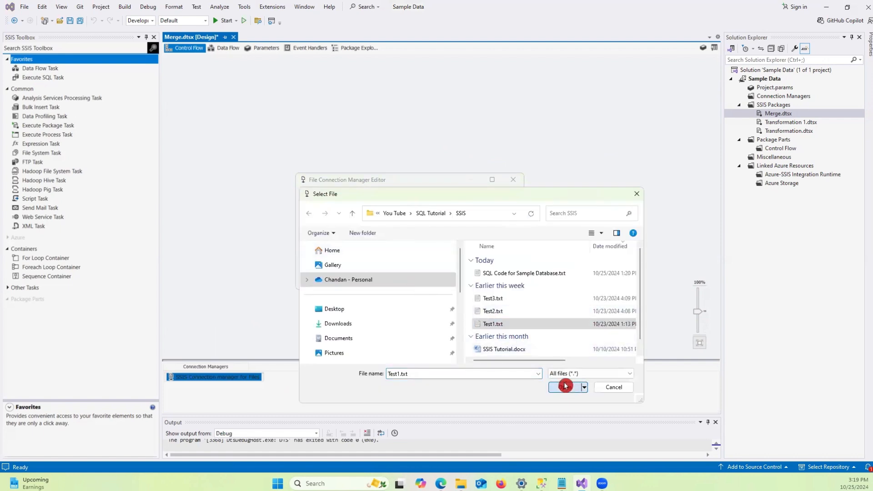
pyautogui.click(459, 267)
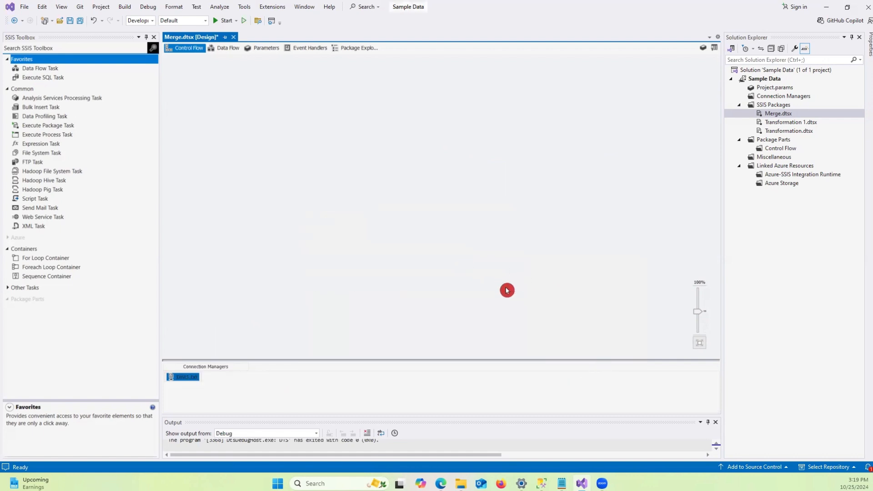
# Add a second file connection that points to the existing file Test2.txt.
pyautogui.rightClick(320, 380)
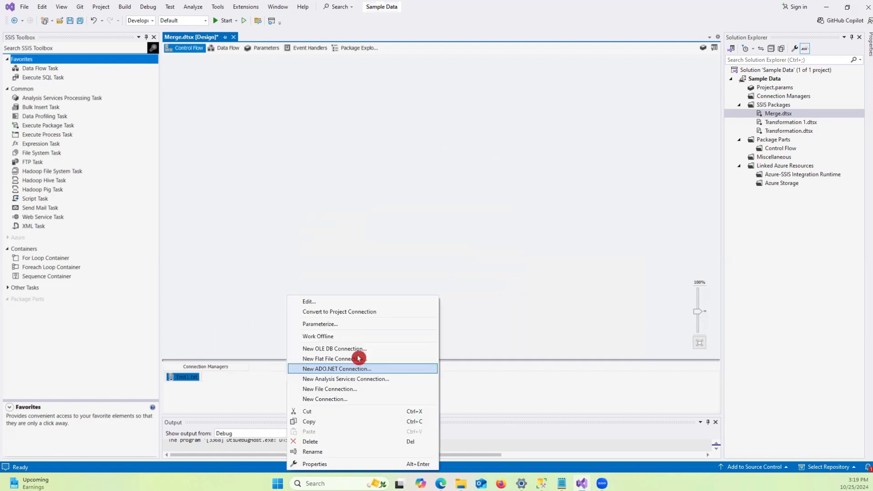
pyautogui.click(353, 392)
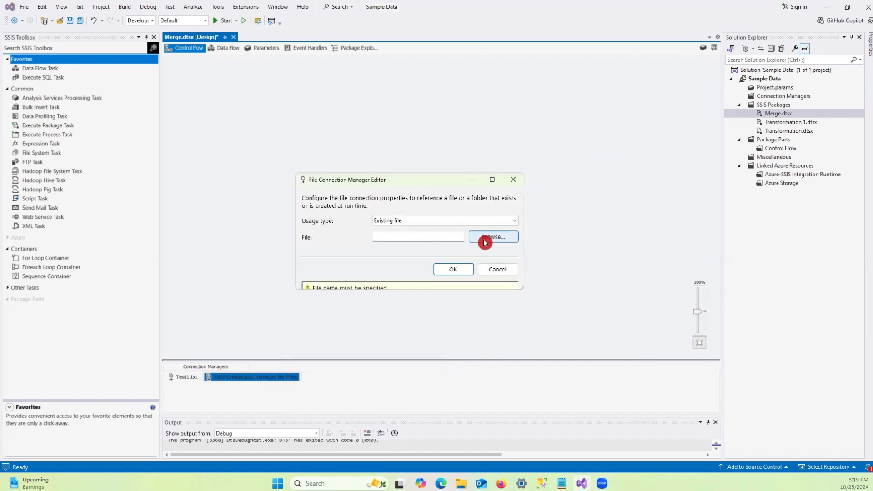
pyautogui.click(484, 242)
pyautogui.click(496, 311)
pyautogui.click(559, 390)
pyautogui.click(446, 269)
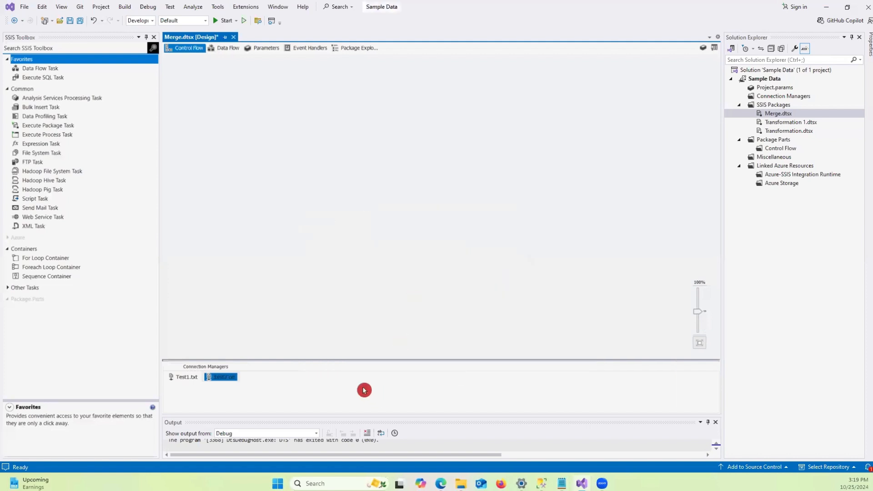
# Add a third file connection that points to the existing file Test3.txt.
pyautogui.rightClick(364, 386)
pyautogui.click(366, 390)
pyautogui.click(493, 237)
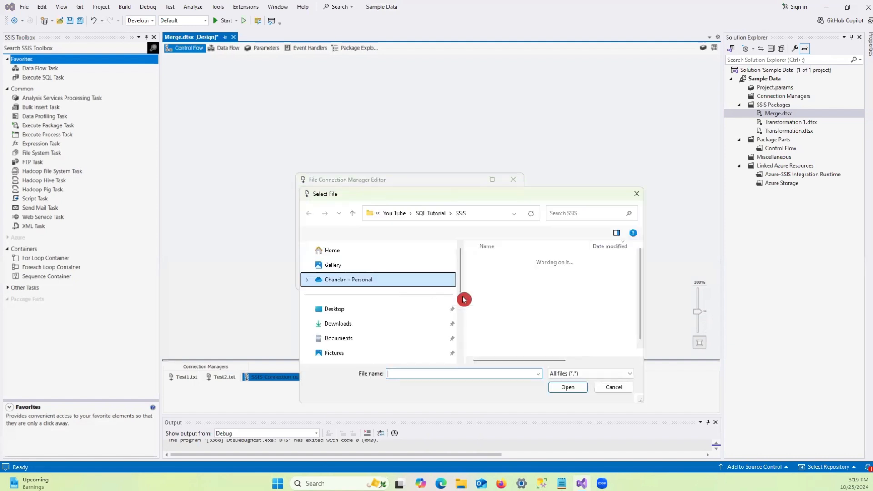
pyautogui.click(497, 301)
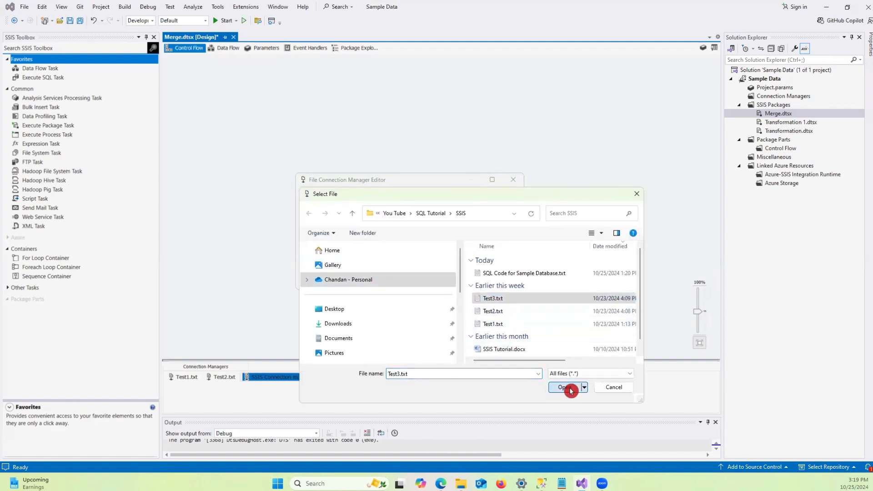
pyautogui.click(565, 387)
pyautogui.click(455, 268)
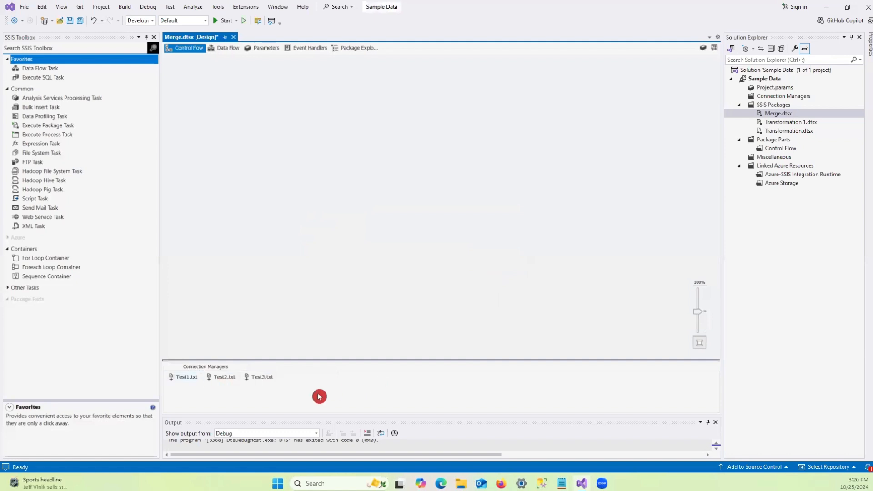
# Add a Data Flow Task named Combine Files to the control flow and open its data flow.
pyautogui.click(28, 70)
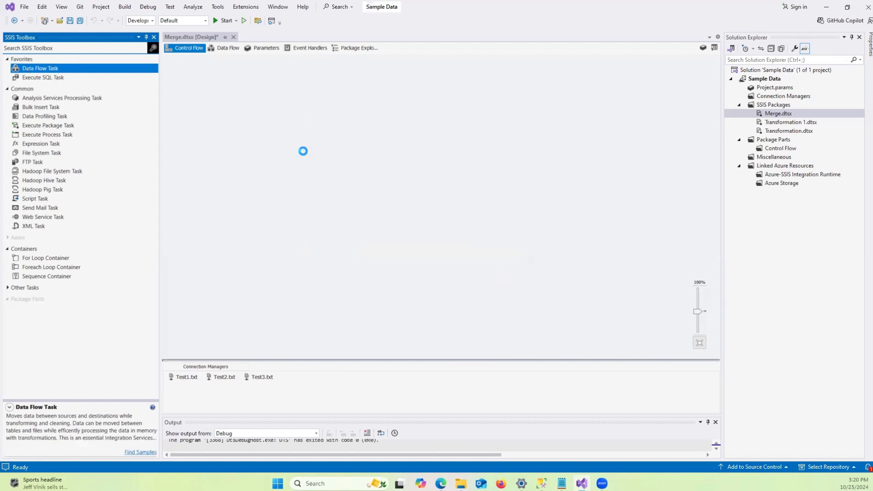
pyautogui.moveTo(346, 163); pyautogui.dragTo(386, 156)
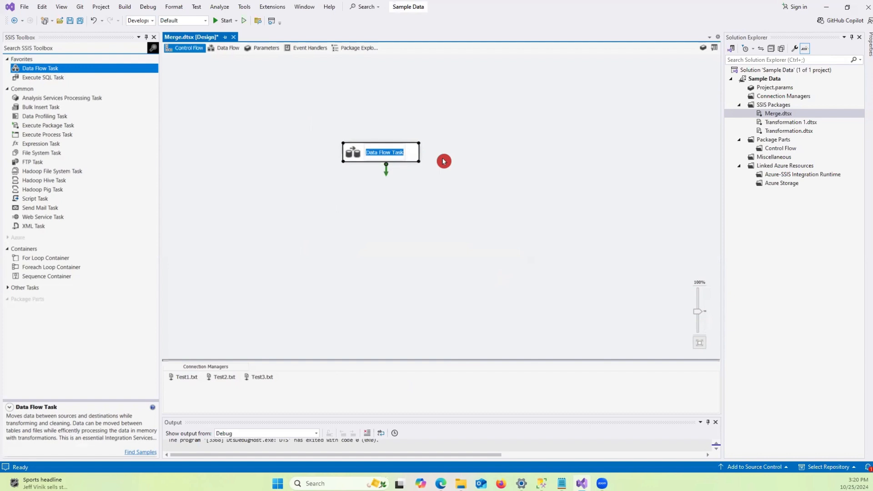
pyautogui.write('Combine Fil')
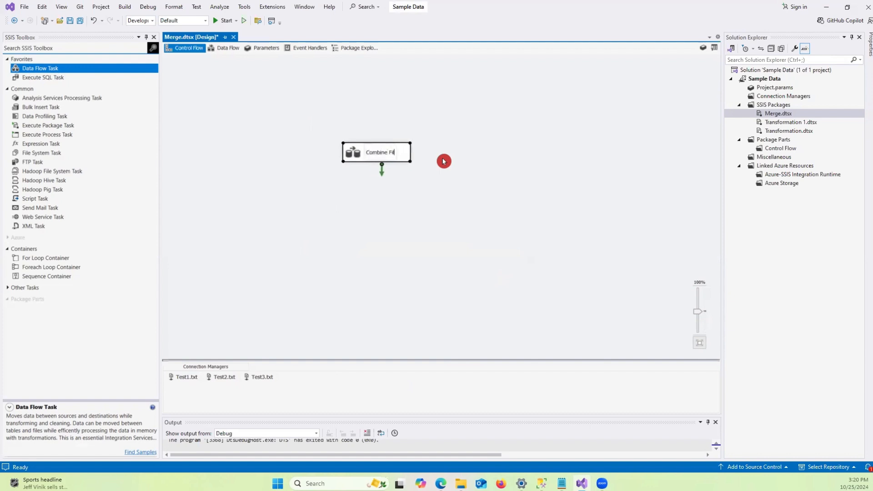
pyautogui.write('es')
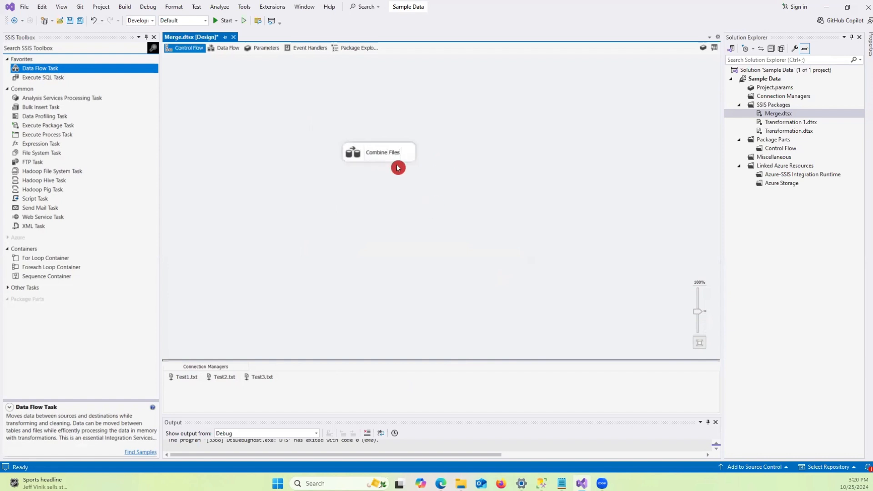
pyautogui.doubleClick(384, 152)
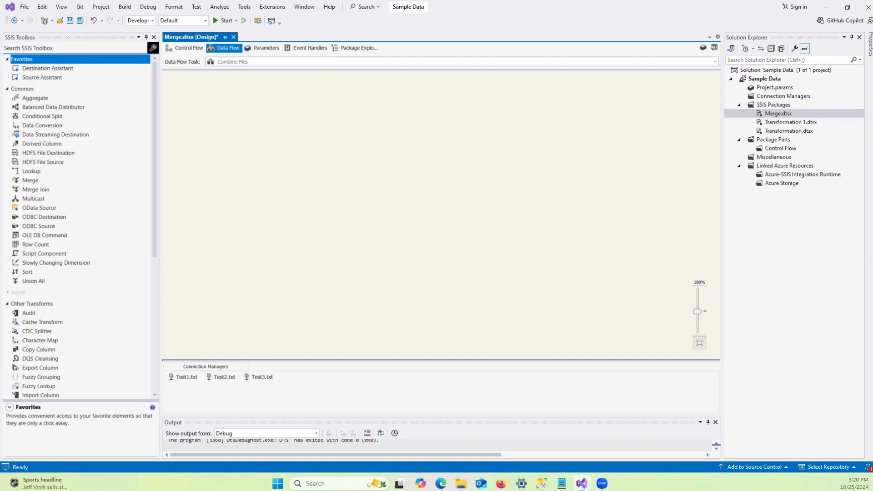
# Add a Flat File Source to the upper middle of the Combine Files data flow.
pyautogui.scroll(-8, 53, 209)
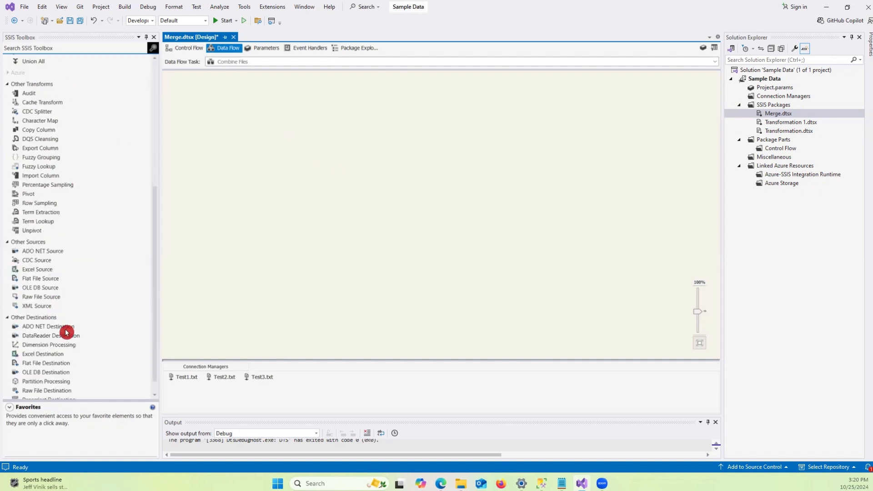
pyautogui.click(50, 279)
pyautogui.moveTo(305, 178); pyautogui.dragTo(361, 129)
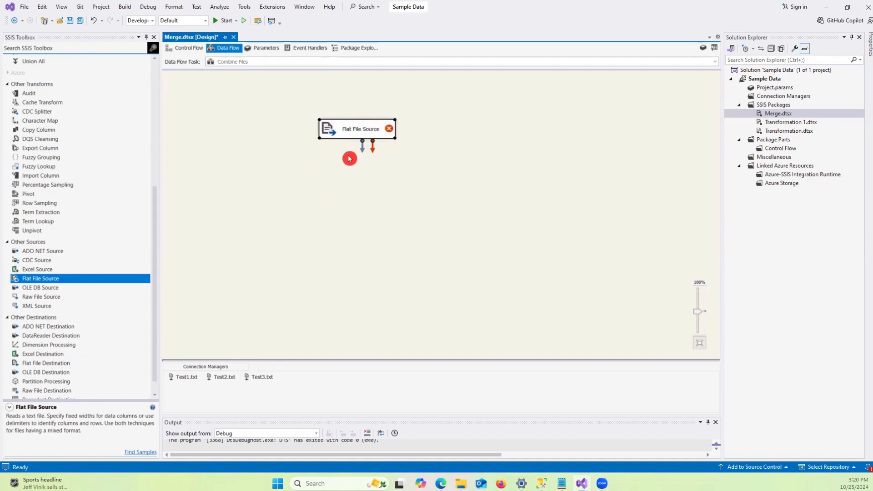
# Give the Flat File Source a new flat file connection manager that reads Test1.txt, with the file's columns defined.
pyautogui.doubleClick(356, 133)
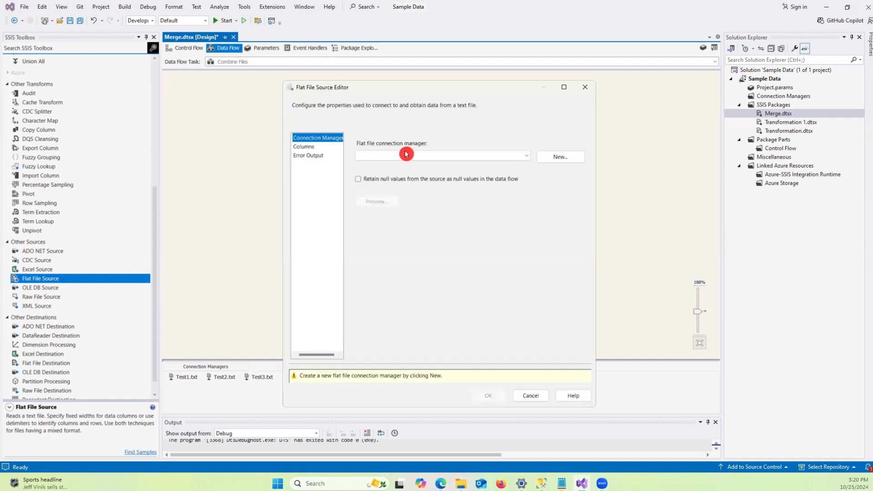
pyautogui.click(569, 160)
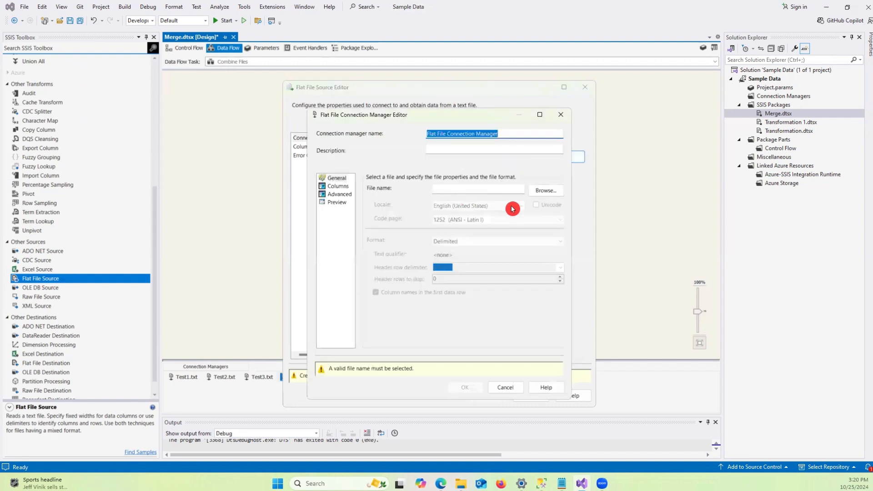
pyautogui.click(552, 193)
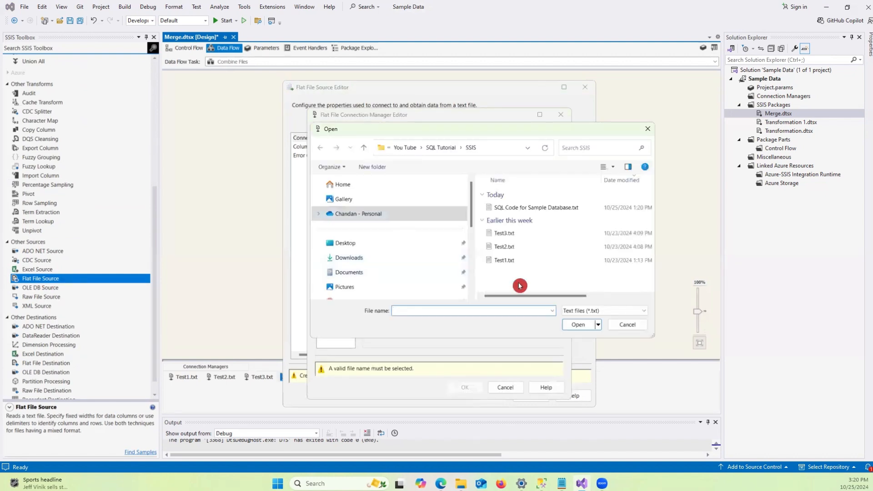
pyautogui.click(504, 261)
pyautogui.click(577, 325)
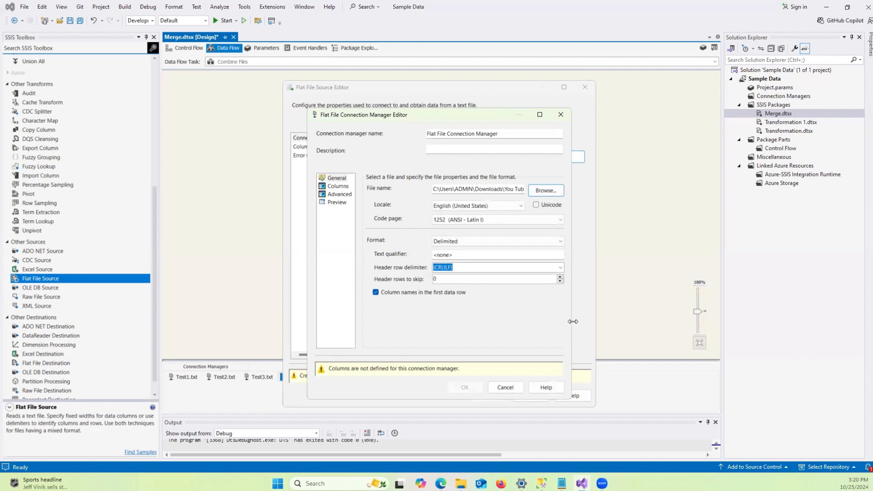
pyautogui.click(347, 185)
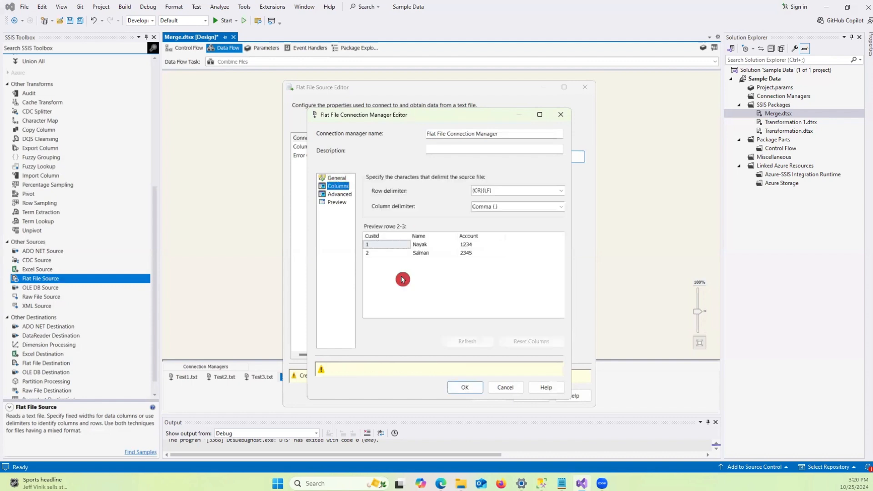
pyautogui.click(465, 367)
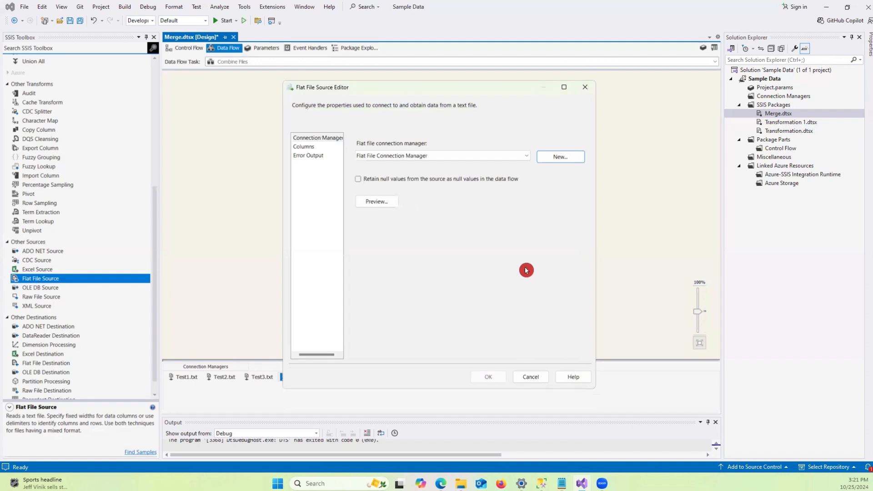
pyautogui.click(489, 377)
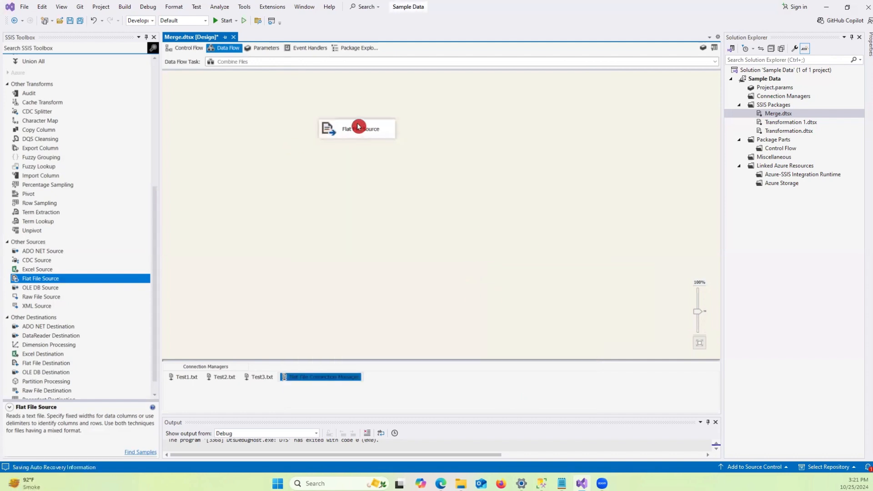
# Rename the Flat File Source as Test1.
pyautogui.click(377, 138)
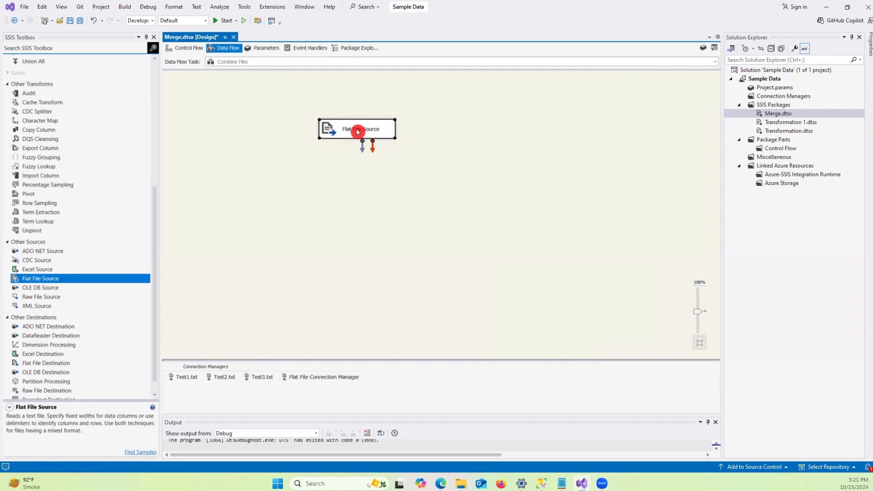
pyautogui.click(380, 130)
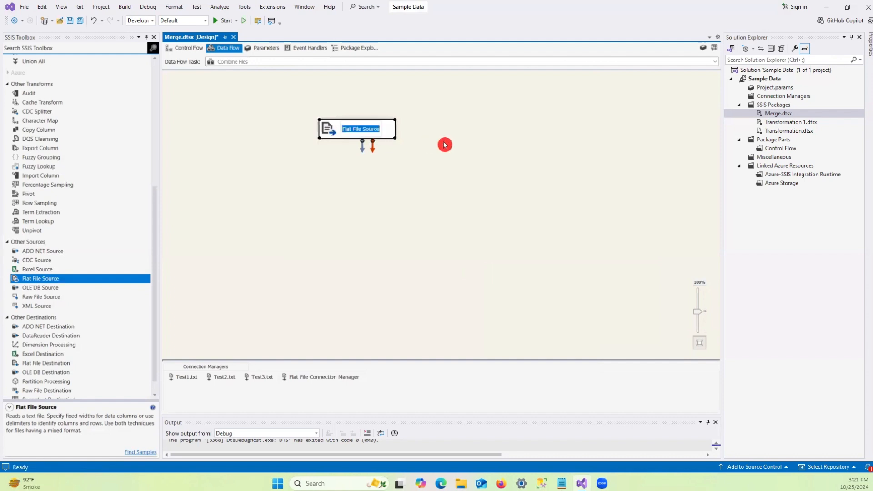
pyautogui.write('Test1')
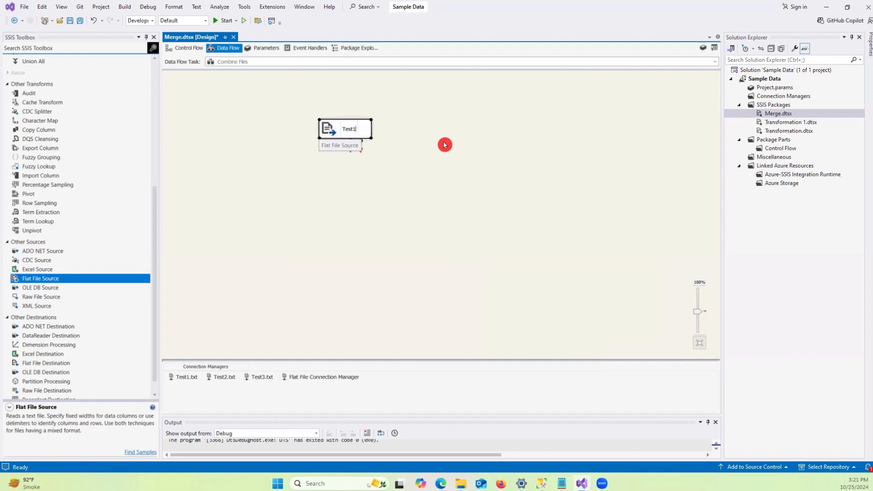
pyautogui.click(427, 199)
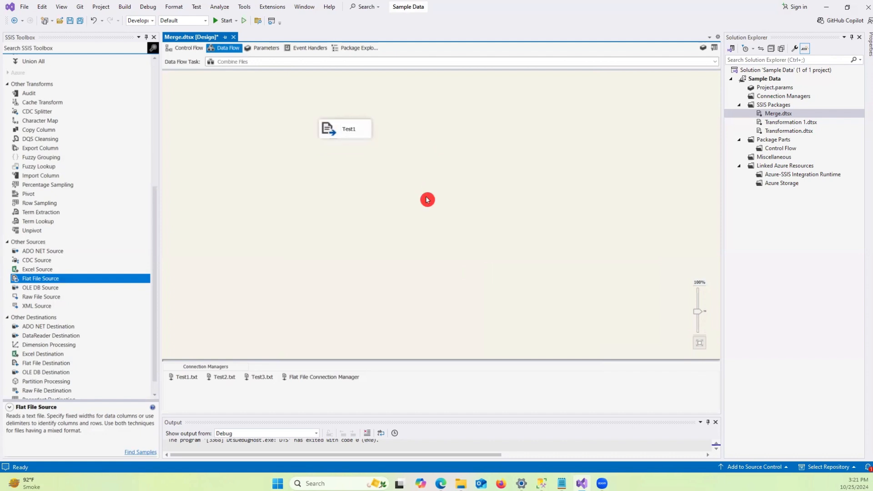
# Add a second Flat File Source beside Test1 and name it Test2.
pyautogui.rightClick(449, 131)
pyautogui.click(300, 179)
pyautogui.moveTo(263, 269); pyautogui.dragTo(494, 152)
pyautogui.click(522, 163)
pyautogui.moveTo(440, 141); pyautogui.dragTo(436, 134)
pyautogui.click(439, 133)
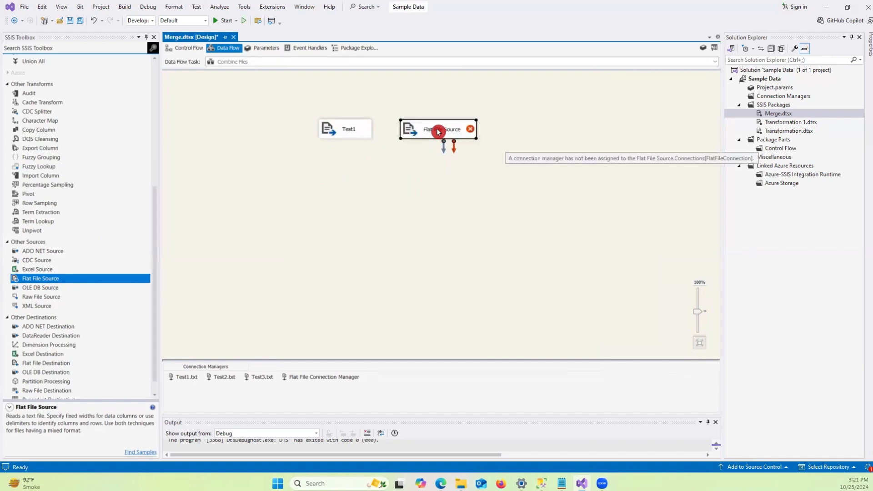
pyautogui.click(433, 130)
pyautogui.write('Test')
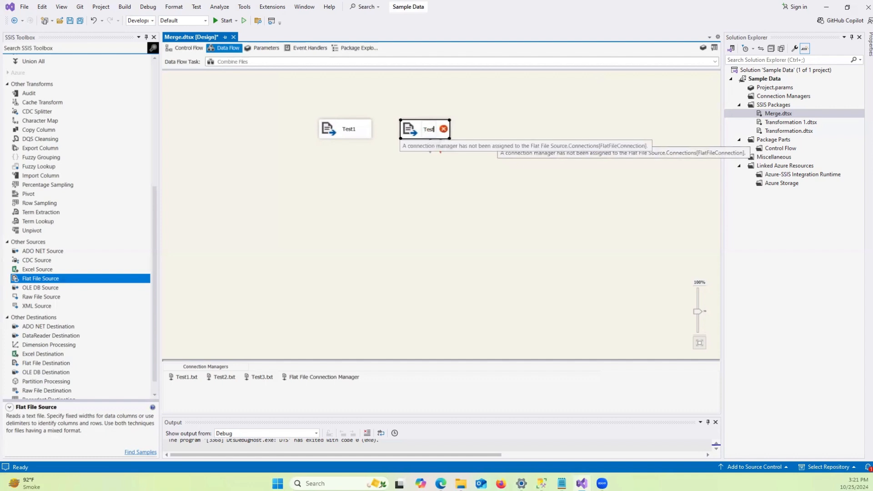
pyautogui.click(432, 130)
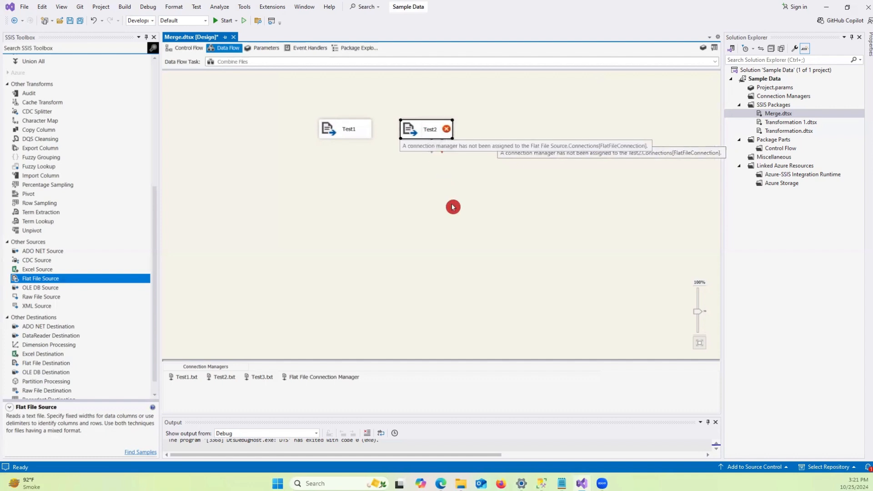
pyautogui.click(453, 207)
# Give the Test2 source its own new flat file connection manager that reads Test2.txt, with the file's columns defined.
pyautogui.doubleClick(427, 133)
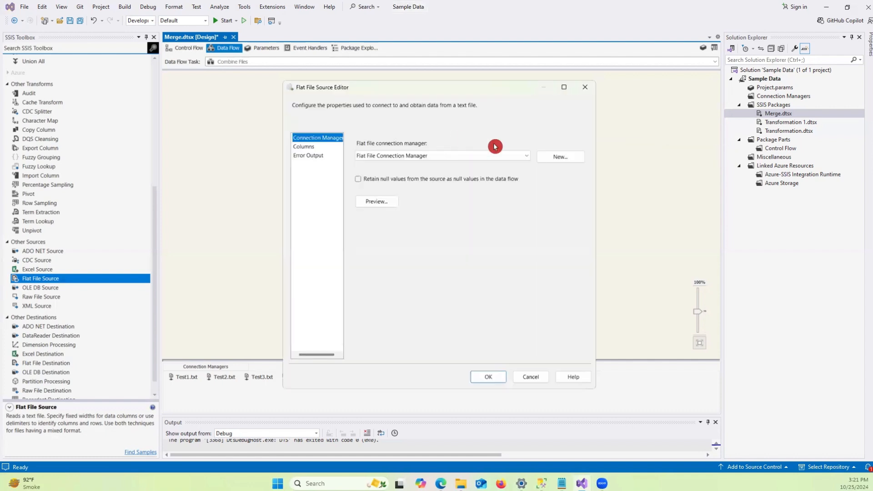
pyautogui.click(563, 158)
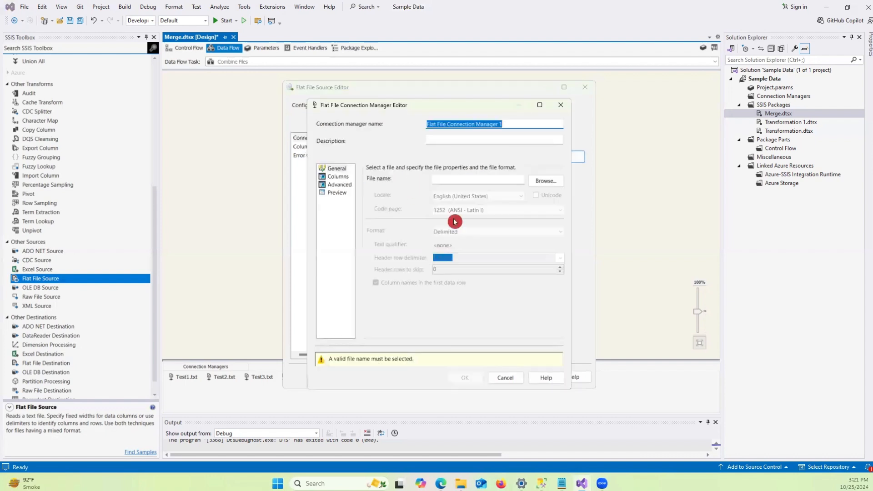
pyautogui.click(546, 180)
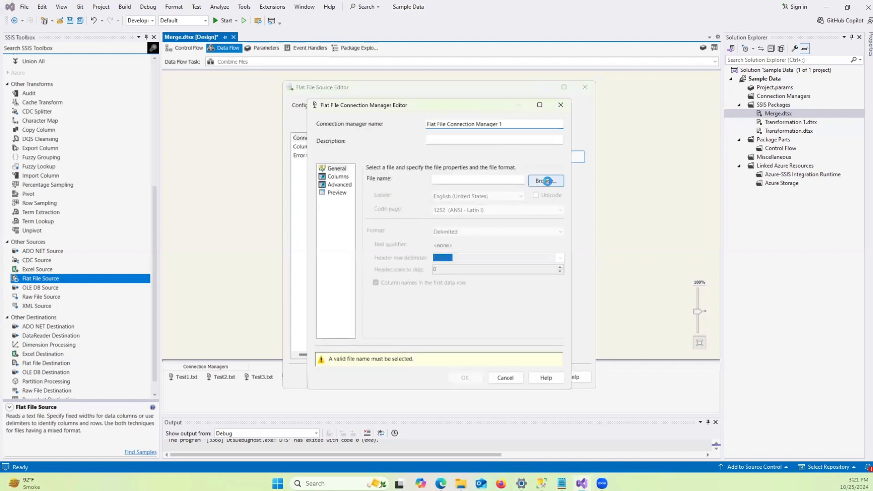
pyautogui.click(515, 237)
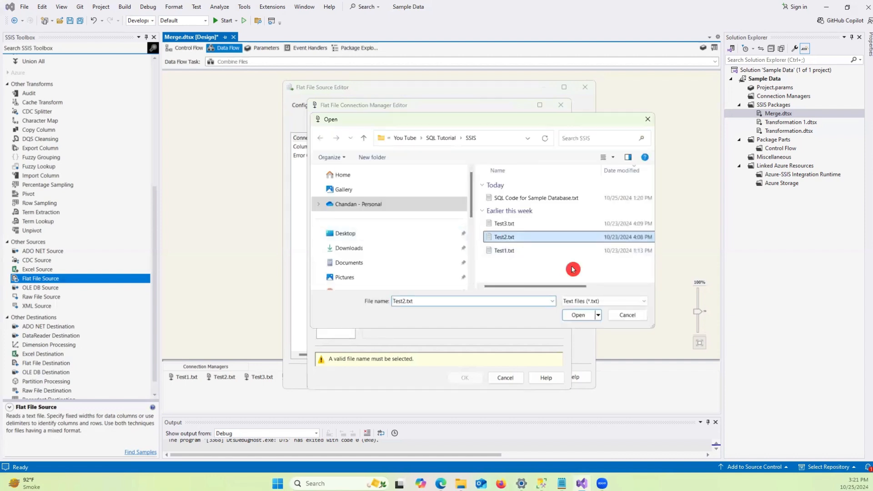
pyautogui.click(578, 315)
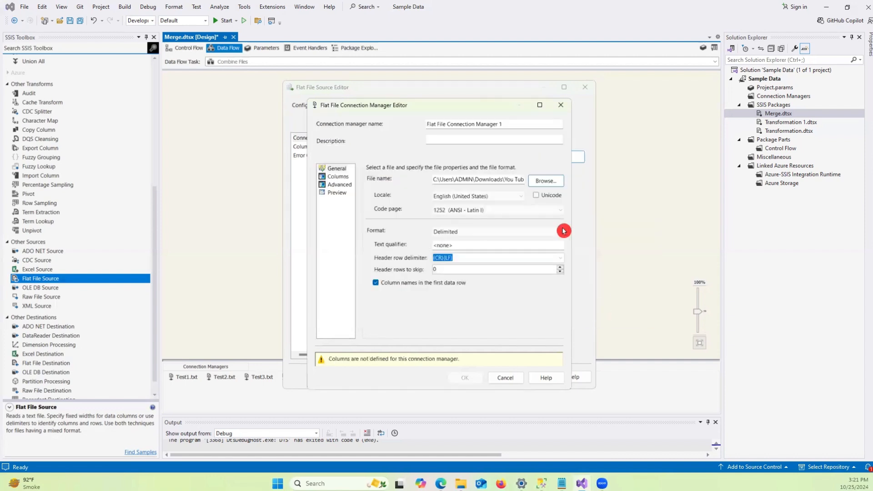
pyautogui.click(332, 177)
pyautogui.click(466, 359)
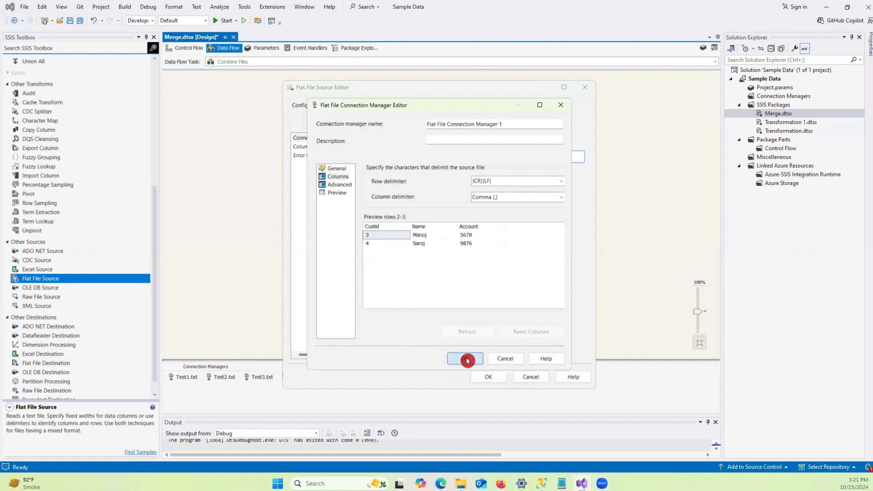
pyautogui.click(489, 381)
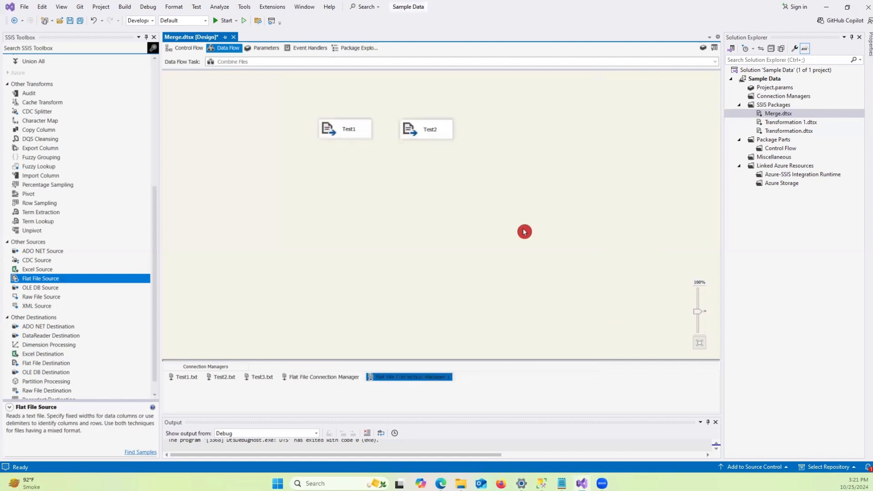
# Nudge the Test2 source slightly away from Test1 in the data flow.
pyautogui.click(441, 130)
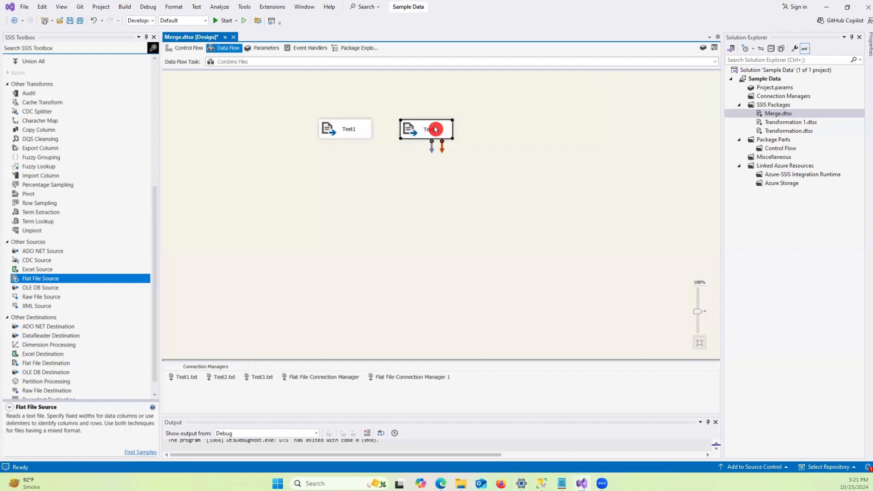
pyautogui.moveTo(460, 132); pyautogui.dragTo(432, 132)
pyautogui.click(404, 158)
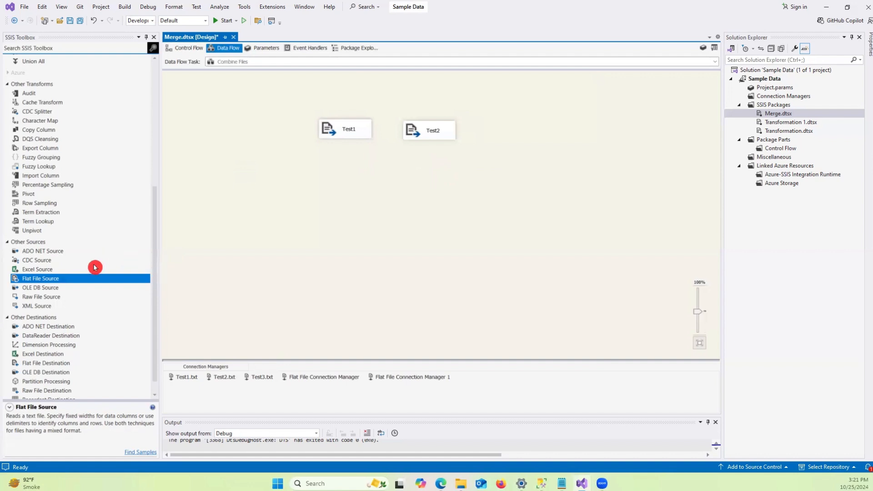
# Add two Sort transformations to the data flow, one below Test1 and one below Test2.
pyautogui.scroll(-1, 98, 239)
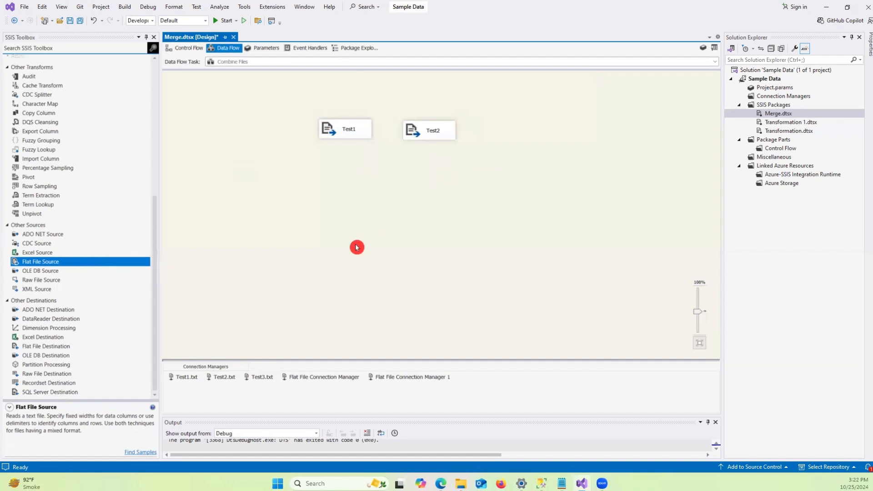
pyautogui.scroll(4, 119, 303)
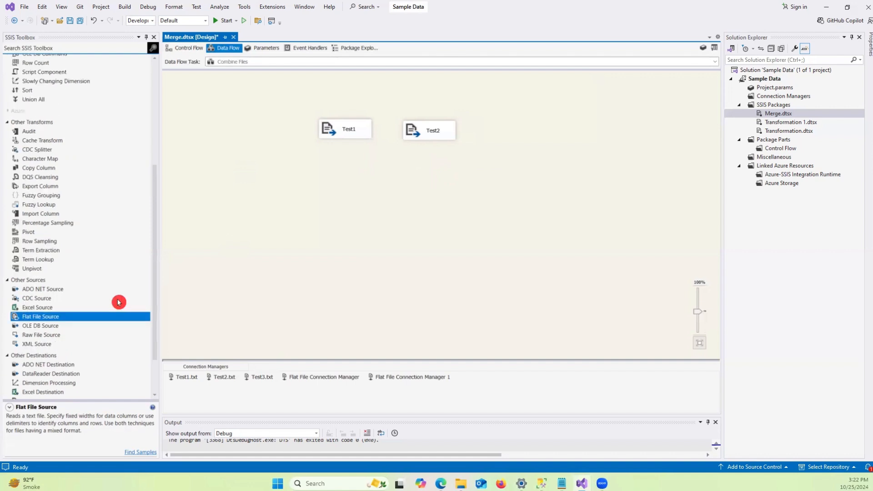
pyautogui.scroll(5, 122, 272)
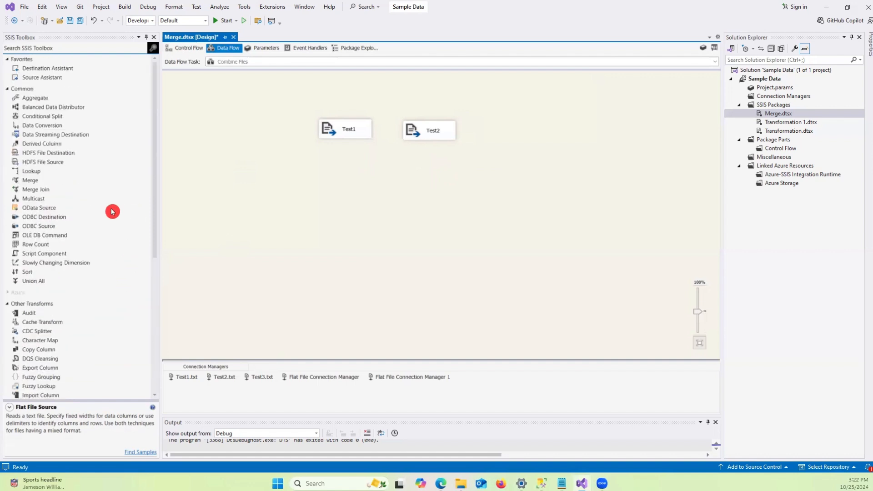
pyautogui.moveTo(40, 273); pyautogui.dragTo(401, 269)
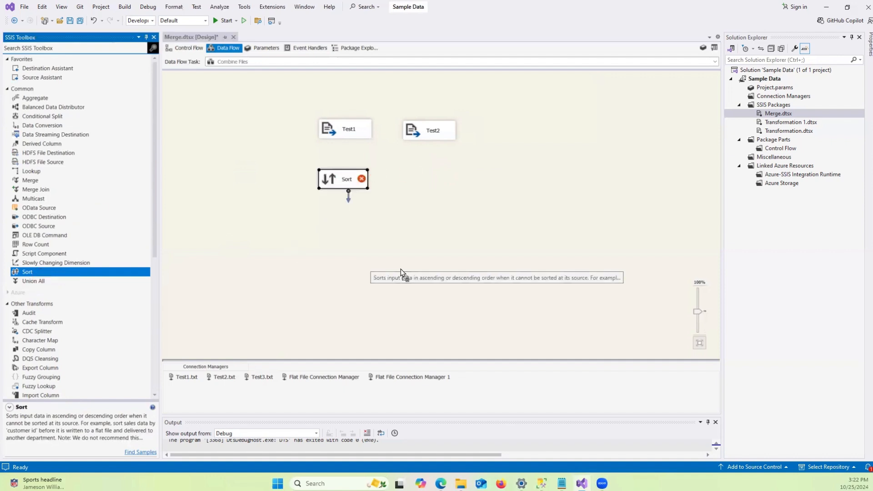
pyautogui.moveTo(416, 182); pyautogui.dragTo(427, 184)
# Connect the Test1 and Test2 source outputs each to the Sort transformation directly below.
pyautogui.click(368, 141)
pyautogui.moveTo(350, 149); pyautogui.dragTo(348, 178)
pyautogui.click(427, 139)
pyautogui.moveTo(429, 145); pyautogui.dragTo(434, 177)
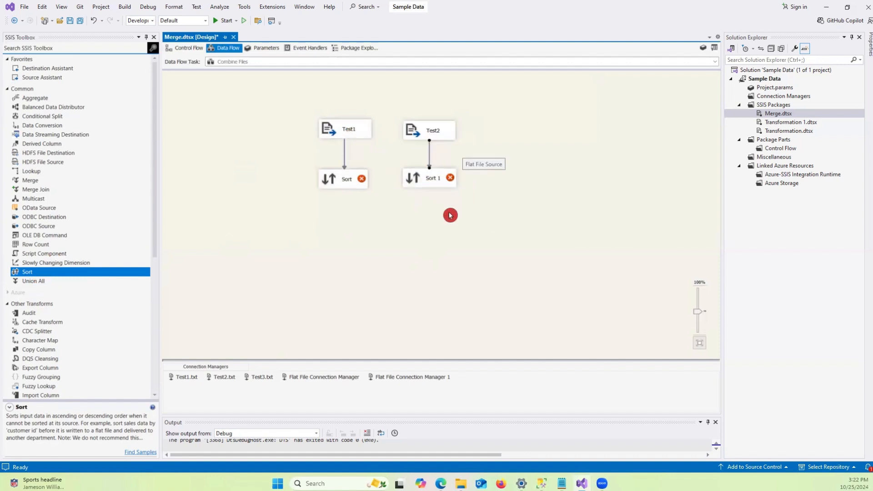
# Configure both Sort transformations, under Test1 and Test2, to sort by Custid in ascending order.
pyautogui.doubleClick(346, 178)
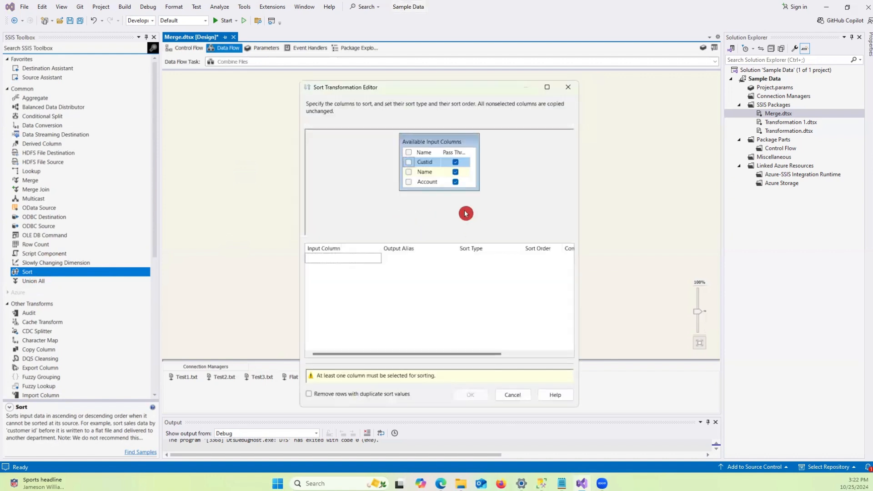
pyautogui.click(408, 163)
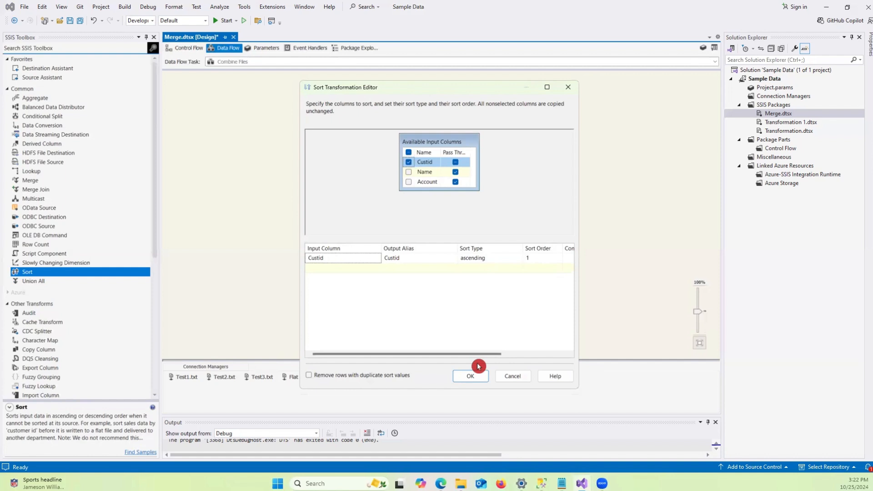
pyautogui.click(469, 376)
pyautogui.click(441, 184)
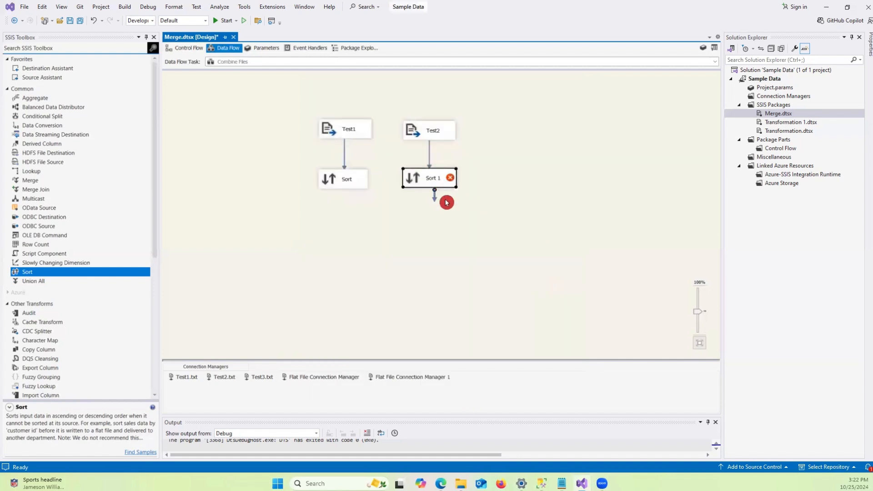
pyautogui.doubleClick(432, 185)
pyautogui.click(408, 162)
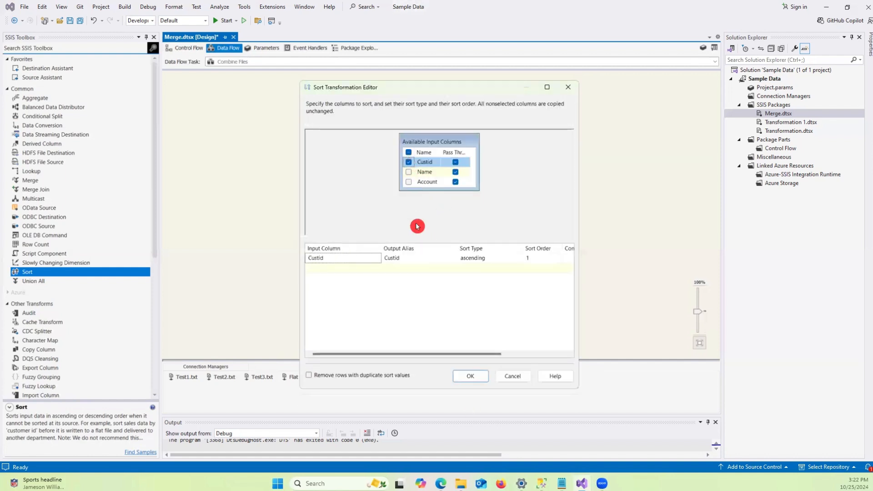
pyautogui.click(468, 376)
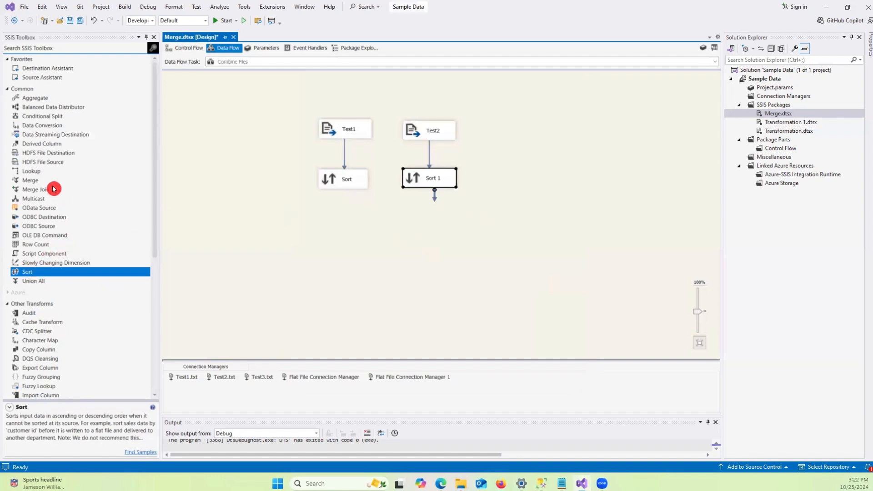
# Add a Merge transformation below the two Sorts and connect the Test1 branch's Sort Output to Merge Input 1.
pyautogui.moveTo(37, 183); pyautogui.dragTo(61, 181)
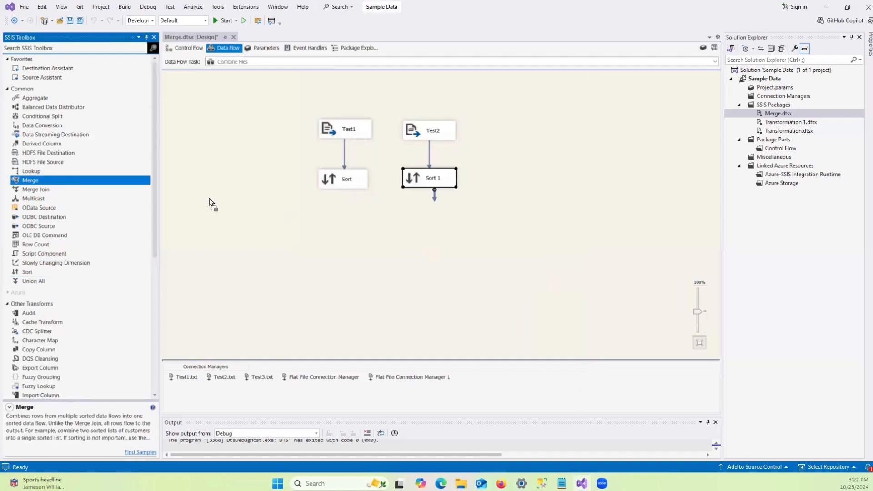
pyautogui.moveTo(383, 264)
pyautogui.mouseDown()
pyautogui.moveTo(402, 274)
pyautogui.moveTo(372, 214)
pyautogui.moveTo(390, 240)
pyautogui.mouseUp()
pyautogui.click(347, 179)
pyautogui.click(377, 268)
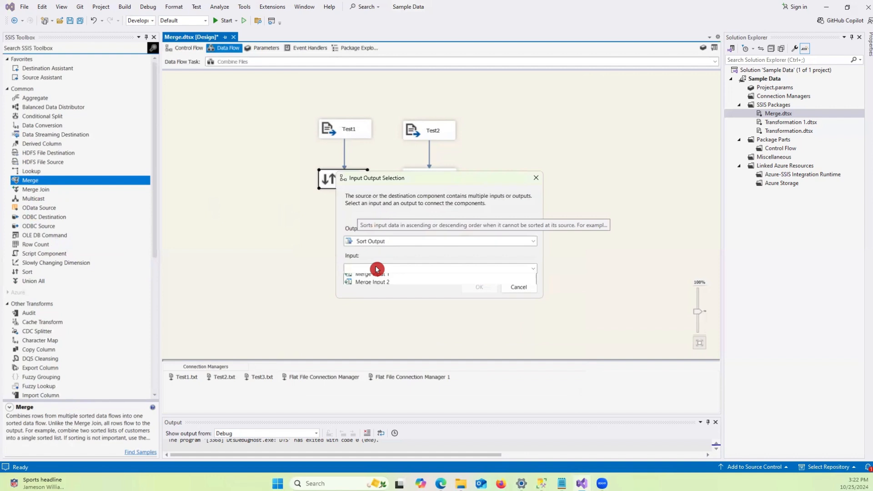
pyautogui.click(376, 278)
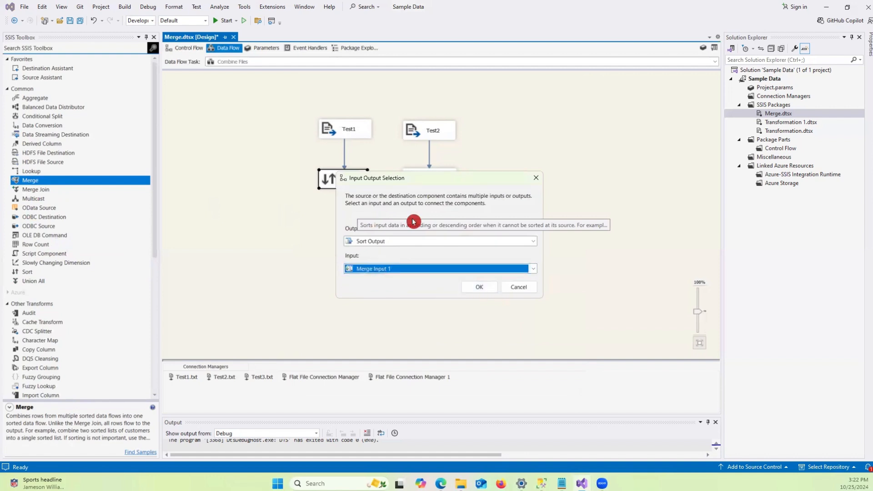
pyautogui.click(481, 290)
# Connect the output of Sort 1 to the Merge transformation as its second input.
pyautogui.click(450, 178)
pyautogui.moveTo(436, 200); pyautogui.dragTo(390, 235)
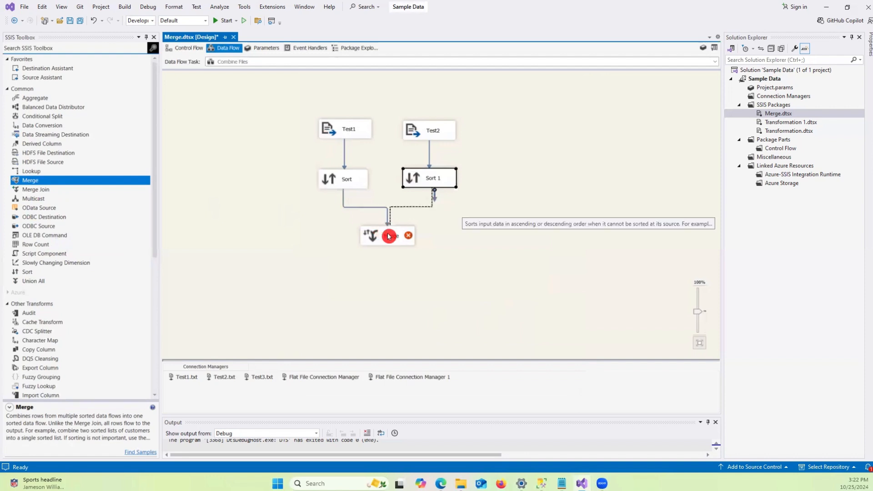
pyautogui.click(510, 270)
pyautogui.click(393, 236)
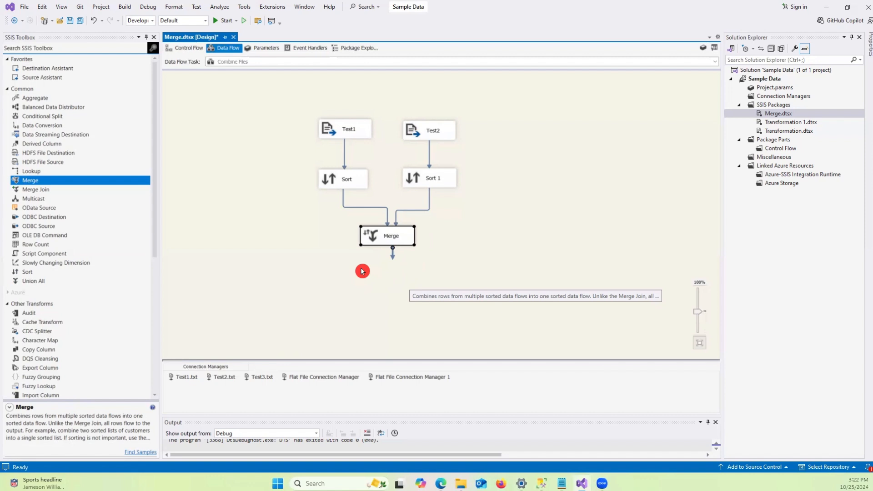
# Switch to the SQLQuery1 window in SQL Server Management Studio and clear all of the old query text.
pyautogui.moveTo(541, 483)
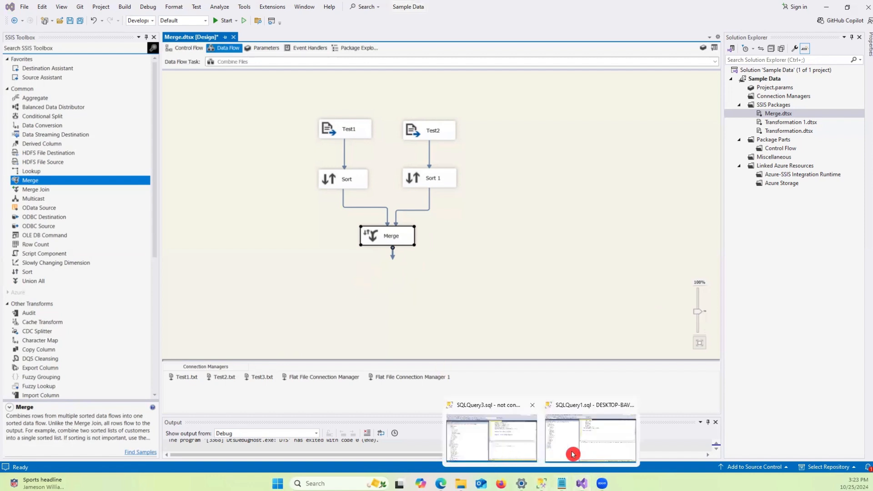
pyautogui.click(587, 437)
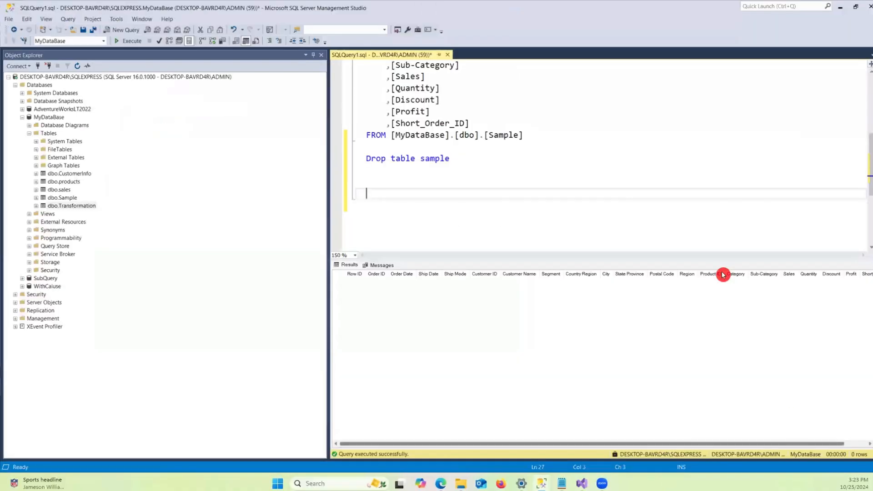
pyautogui.scroll(-1, 463, 186)
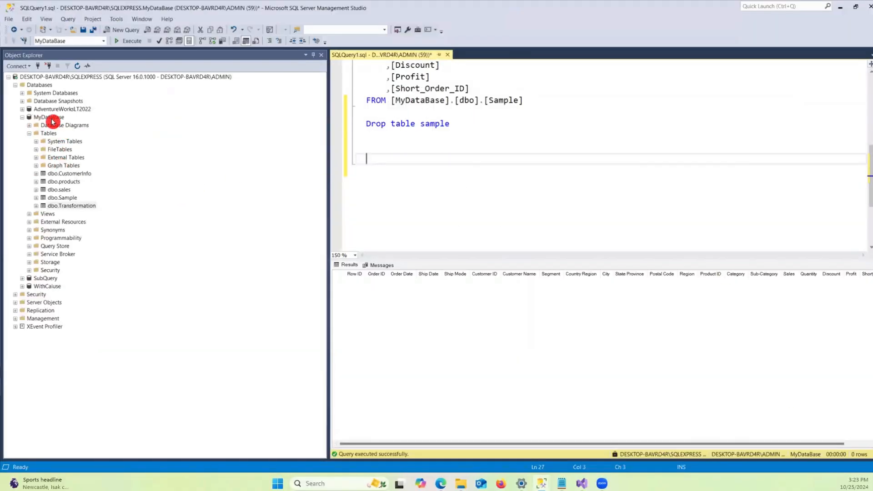
pyautogui.click(69, 206)
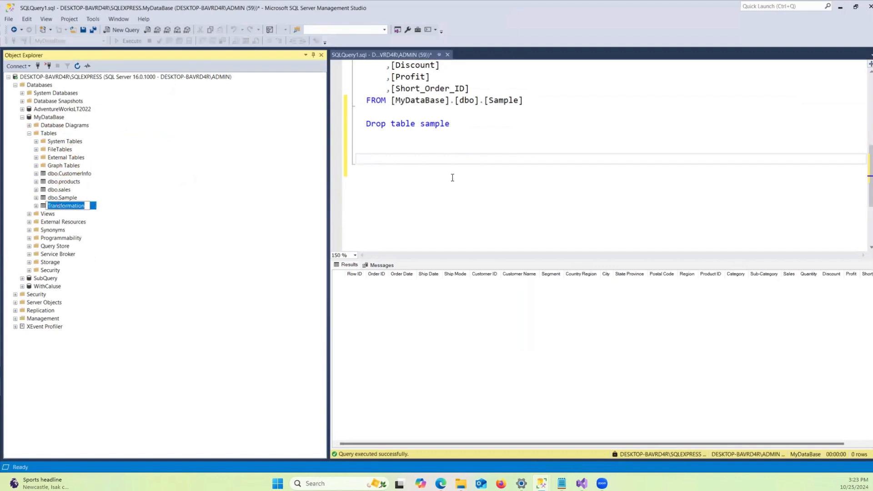
pyautogui.click(469, 148)
pyautogui.click(493, 127)
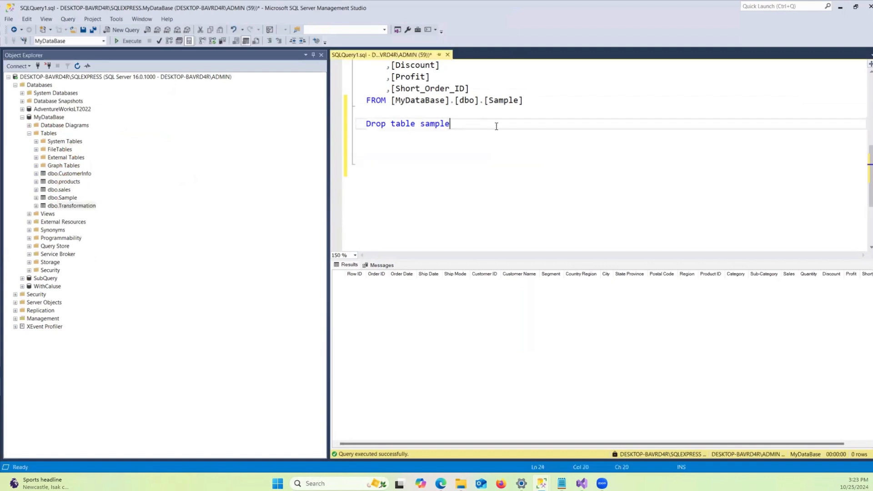
pyautogui.hotkey('ctrl', 'a')
pyautogui.press('Delete')
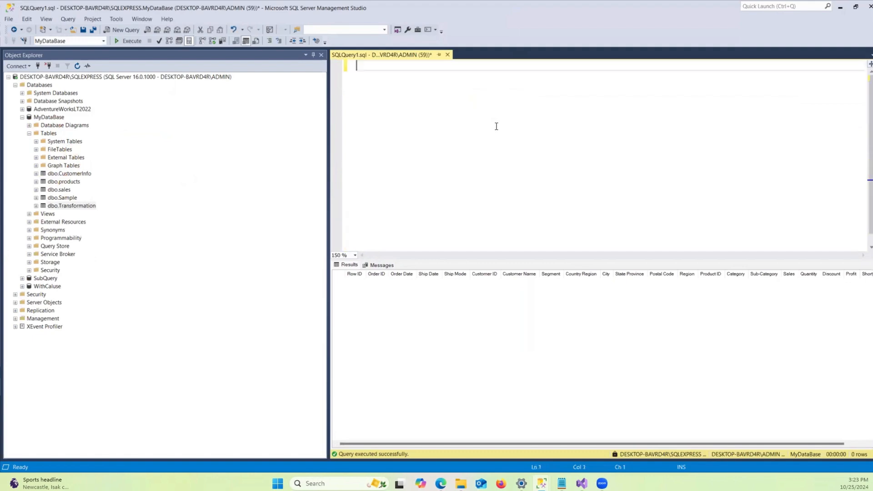
# Examine the column names and data rows of Test1.txt in Notepad, then return to the query window.
pyautogui.moveTo(562, 483)
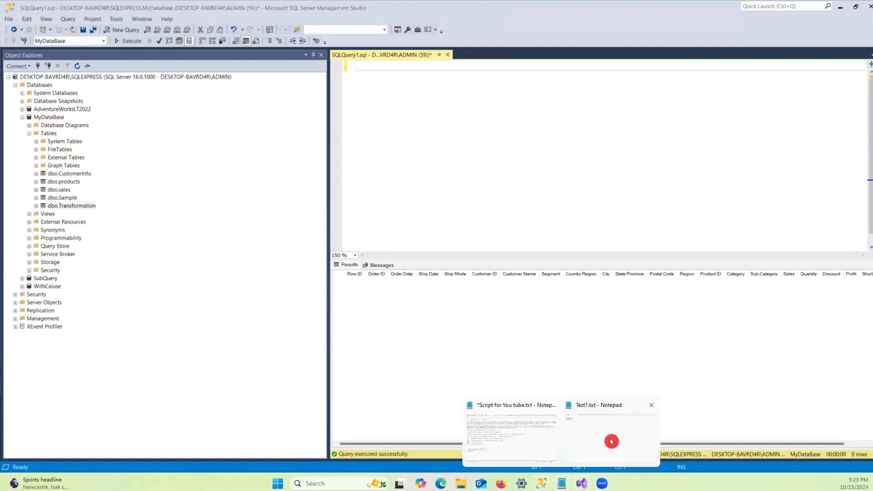
pyautogui.click(610, 441)
pyautogui.doubleClick(15, 43)
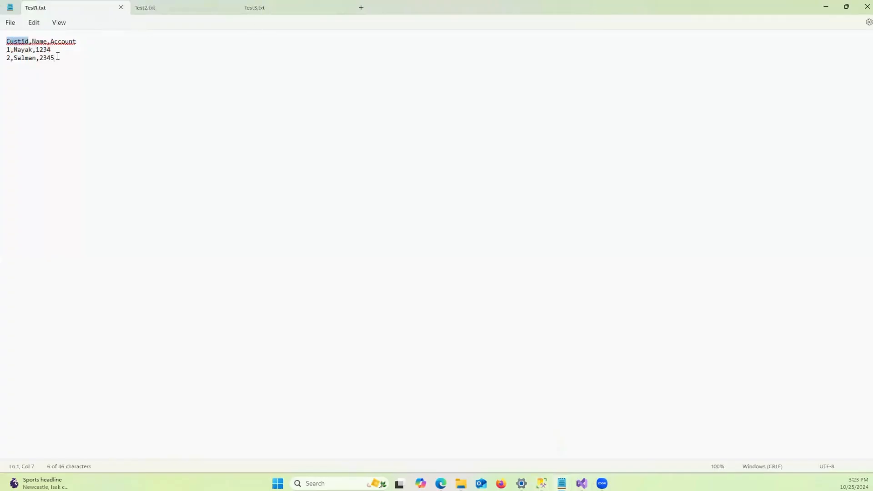
pyautogui.click(41, 44)
pyautogui.doubleClick(66, 42)
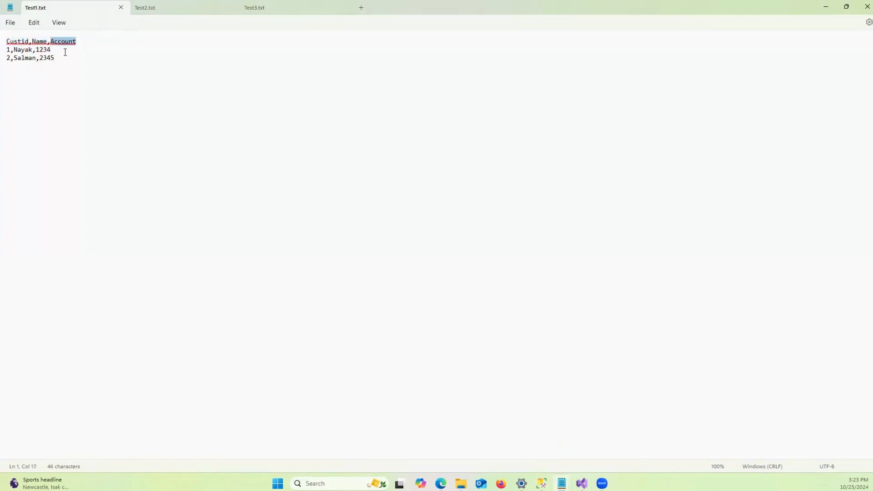
pyautogui.moveTo(58, 60); pyautogui.dragTo(10, 52)
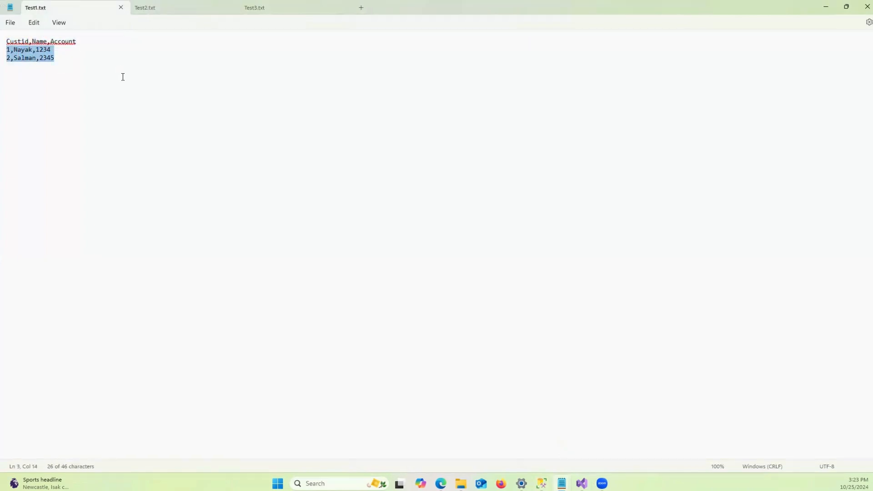
pyautogui.click(166, 72)
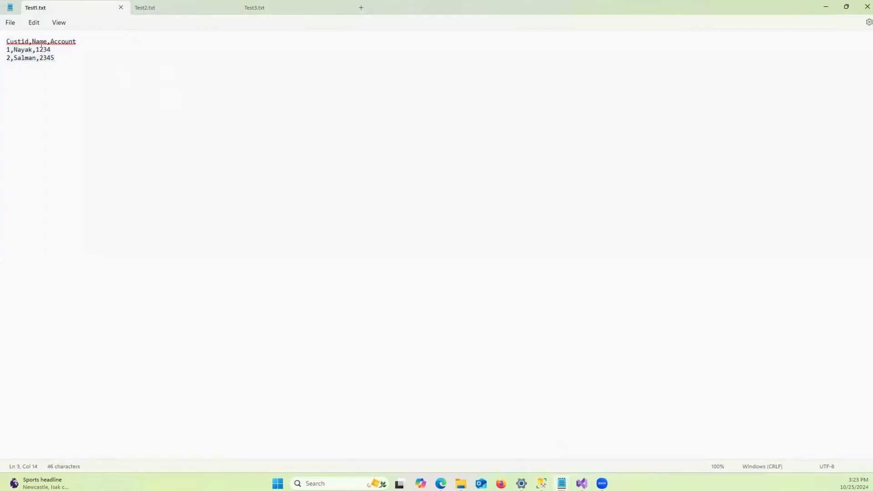
pyautogui.click(826, 7)
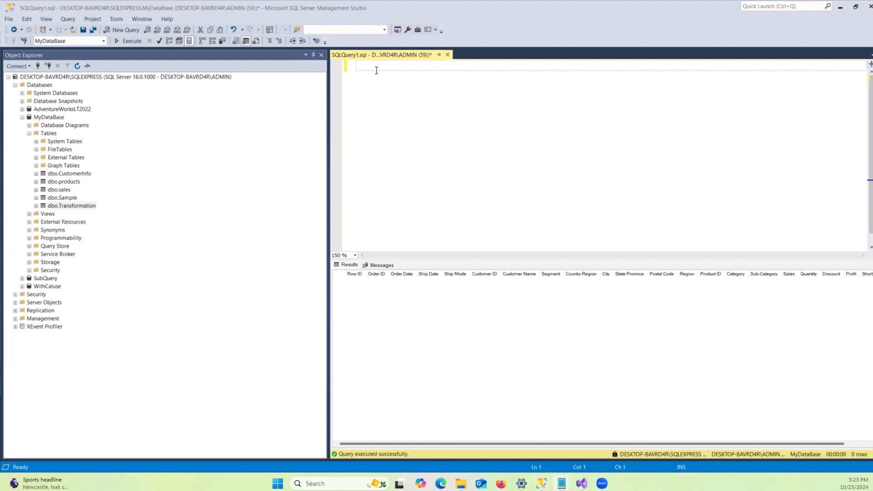
# Write and execute a query in MyDataBase creating table Customer_Info with columns Custid int, Name Varchar (50) and Account int.
pyautogui.write('Create table Customer_Info (Custid int,   Name Varchar (50),   Account int   )')
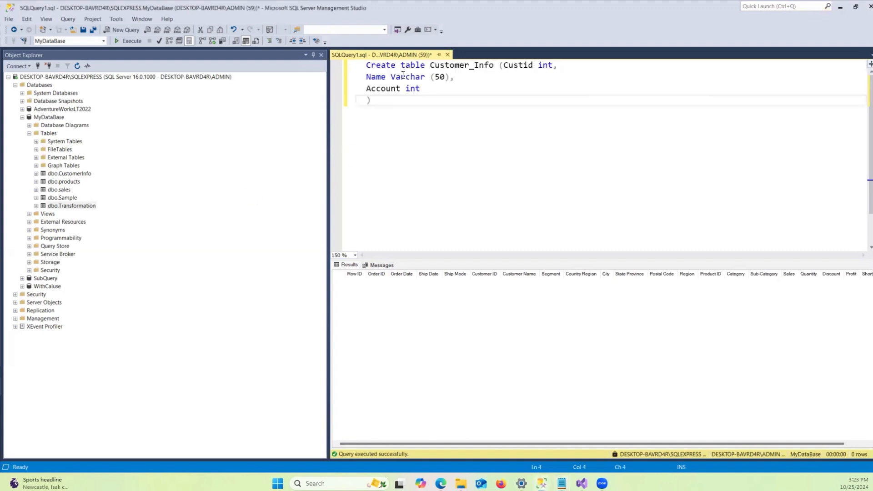
pyautogui.doubleClick(487, 70)
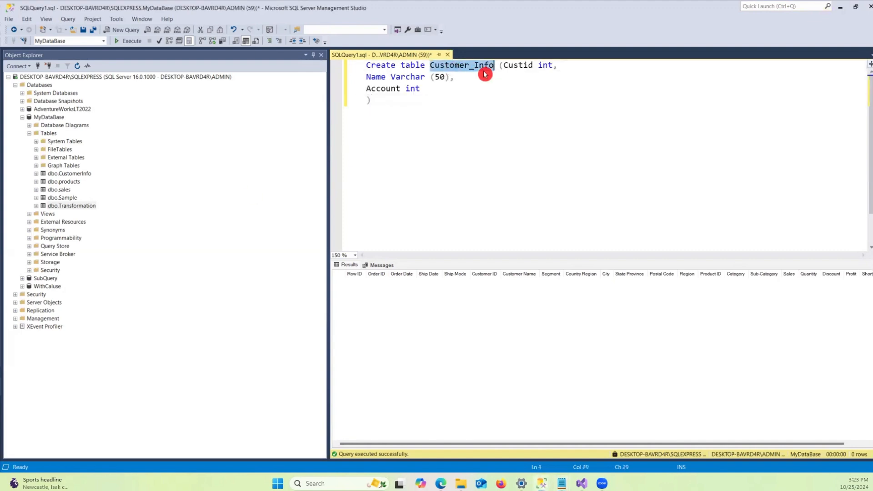
pyautogui.click(516, 66)
pyautogui.doubleClick(516, 66)
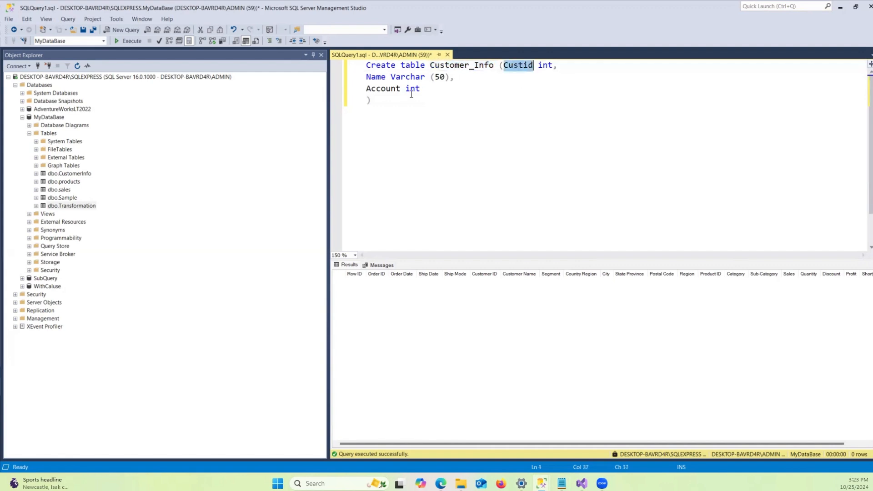
pyautogui.click(391, 77)
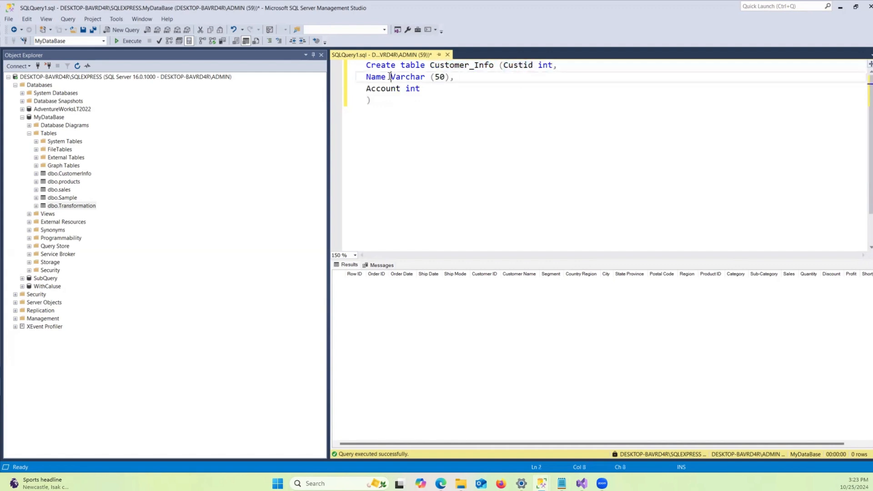
pyautogui.moveTo(394, 101); pyautogui.dragTo(128, 41)
pyautogui.click(128, 41)
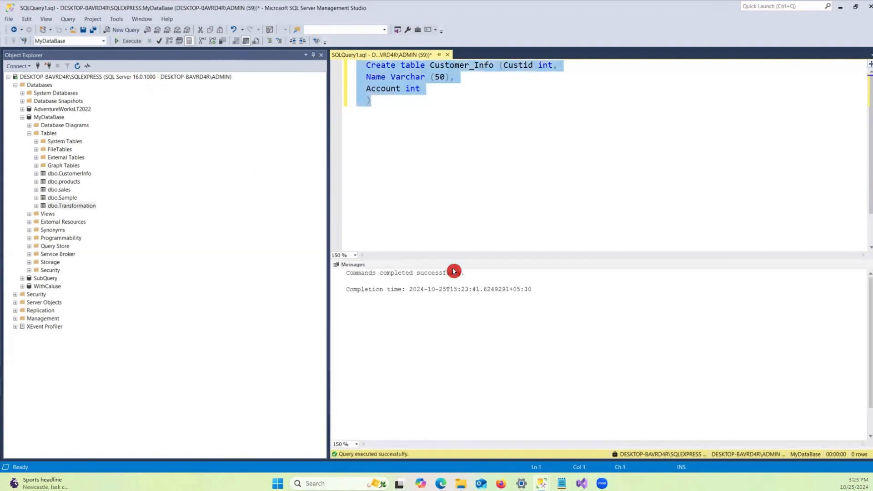
pyautogui.moveTo(373, 274); pyautogui.dragTo(466, 275)
pyautogui.click(467, 134)
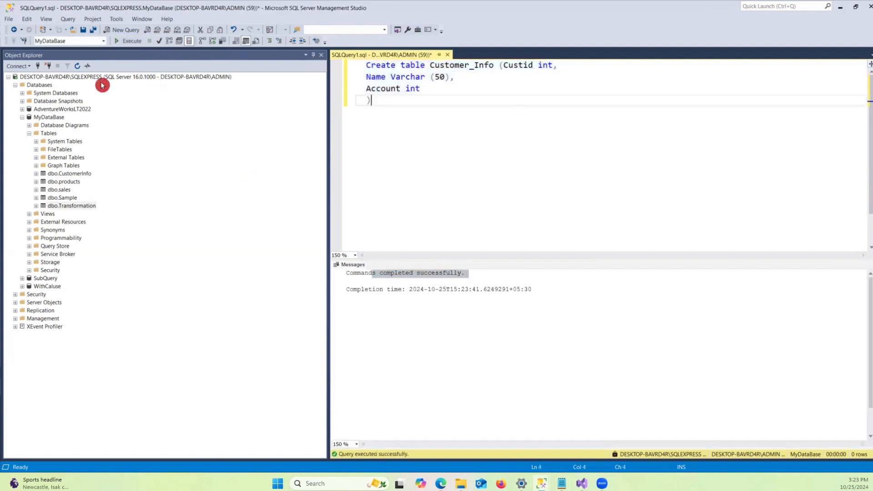
# Refresh Object Explorer by reconnecting to the SQLEXPRESS server, and locate the dbo.Customer_Info table under MyDataBase.
pyautogui.click(76, 66)
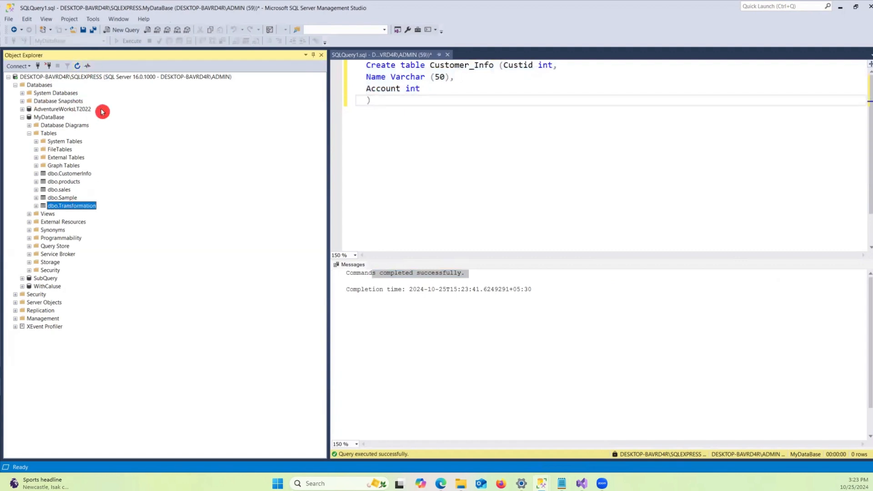
pyautogui.click(48, 66)
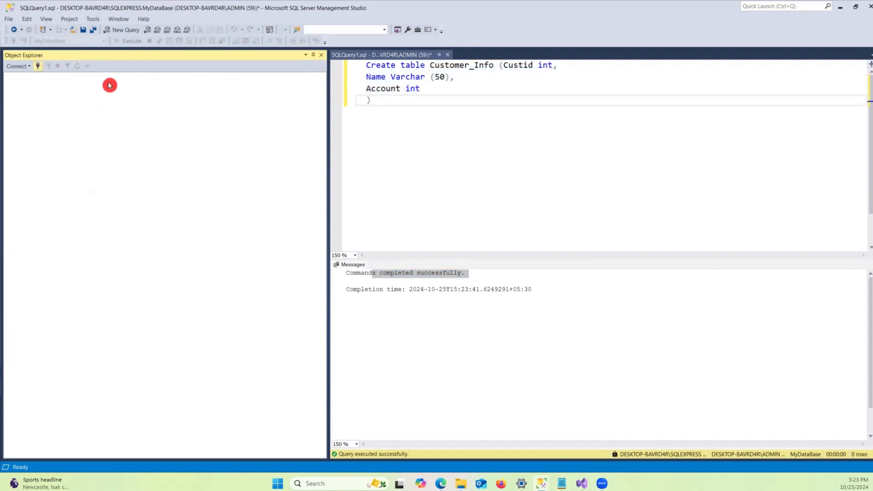
pyautogui.click(409, 340)
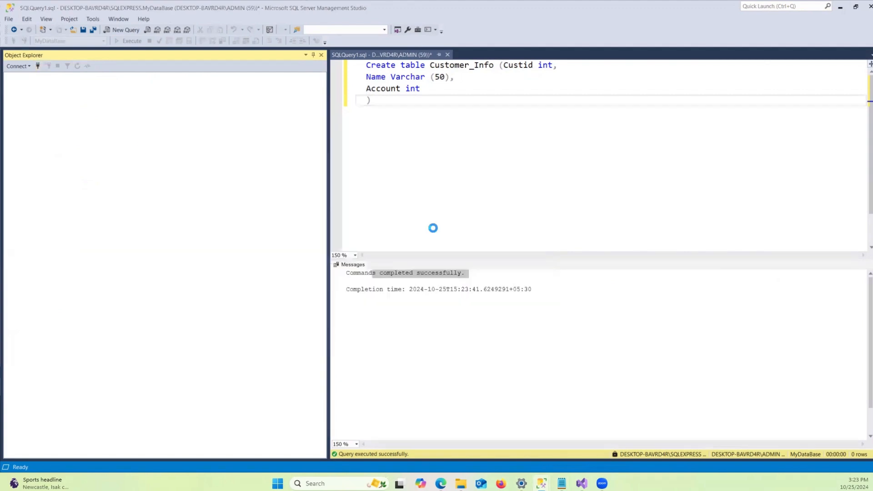
pyautogui.click(15, 85)
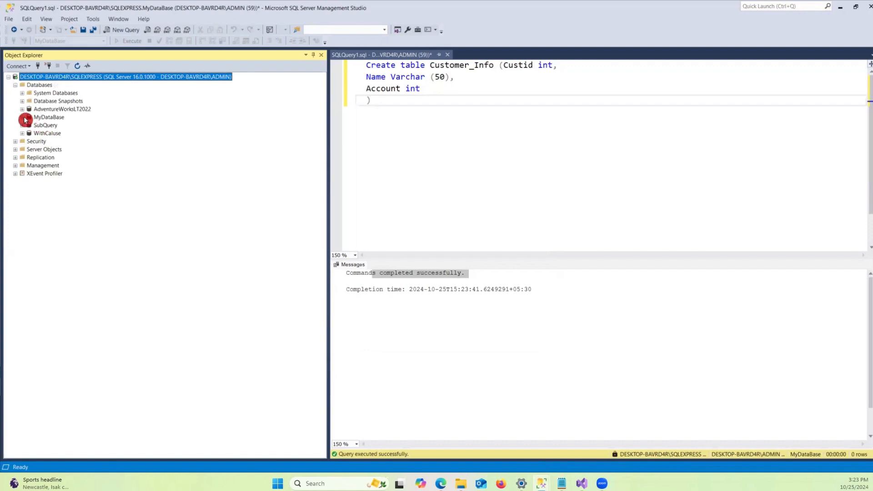
pyautogui.click(23, 117)
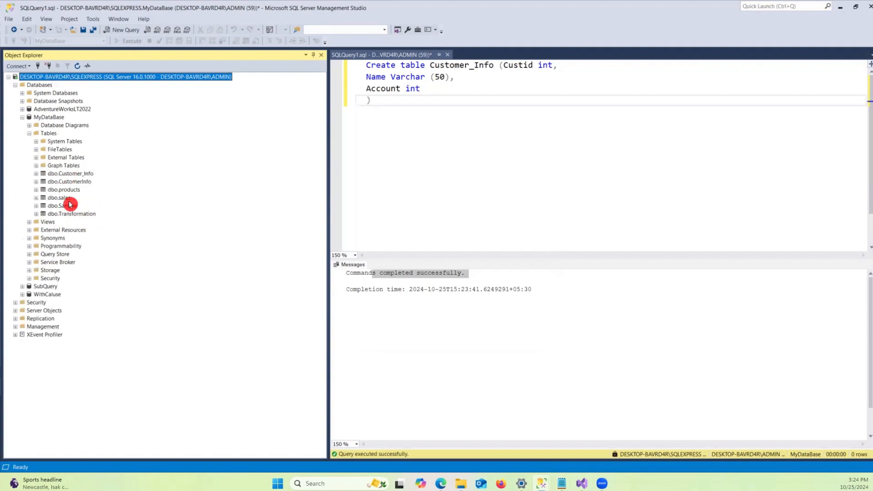
pyautogui.click(78, 181)
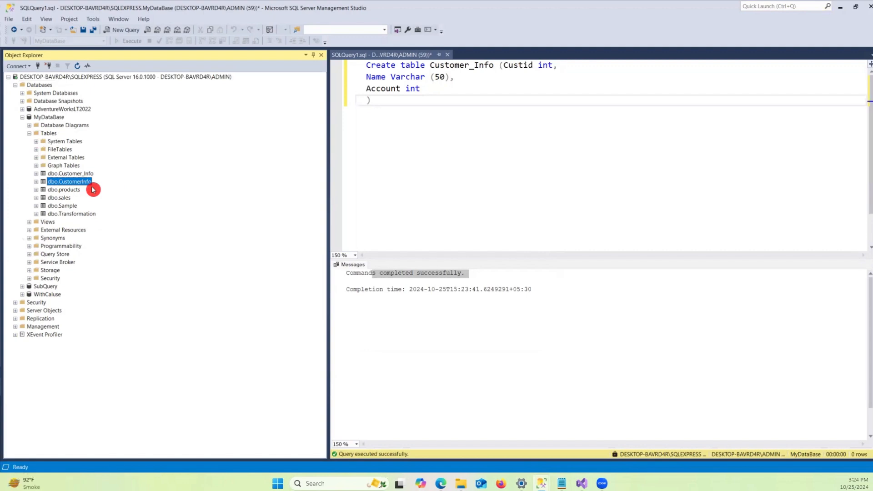
pyautogui.click(89, 174)
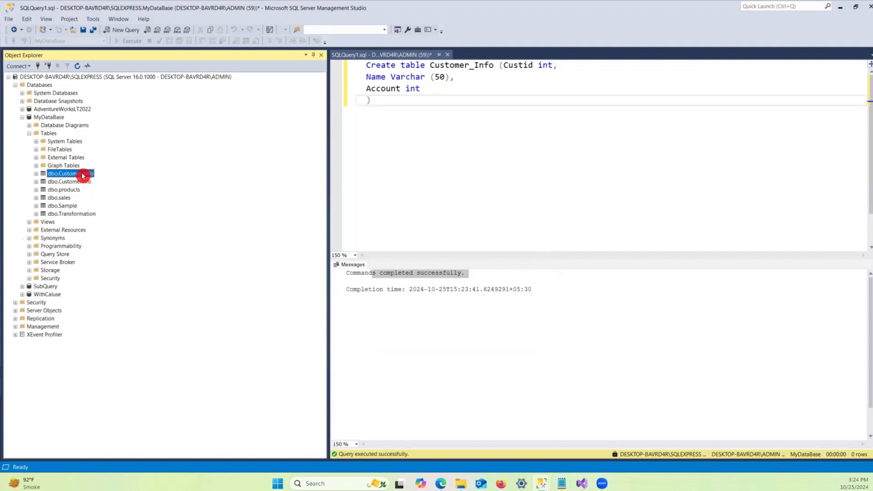
# View the top 1000 rows of the dbo.Customer_Info table and of the similarly named dbo.CustomerInfo table.
pyautogui.rightClick(89, 176)
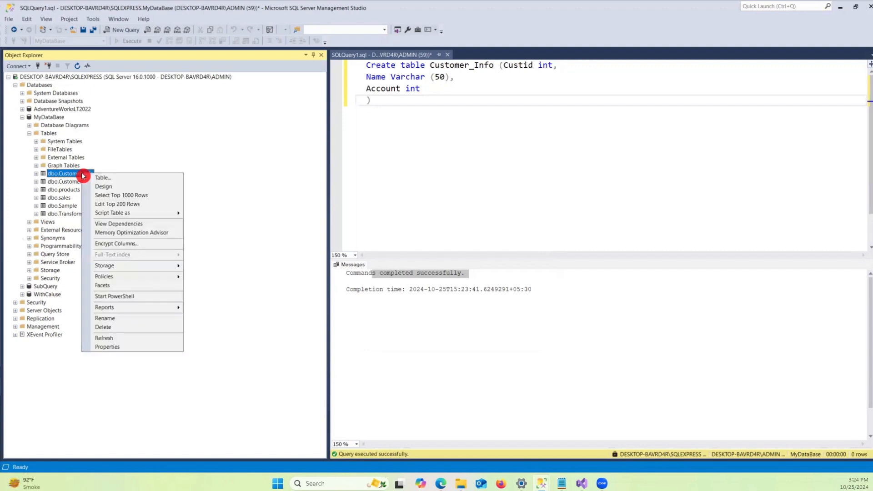
pyautogui.click(136, 196)
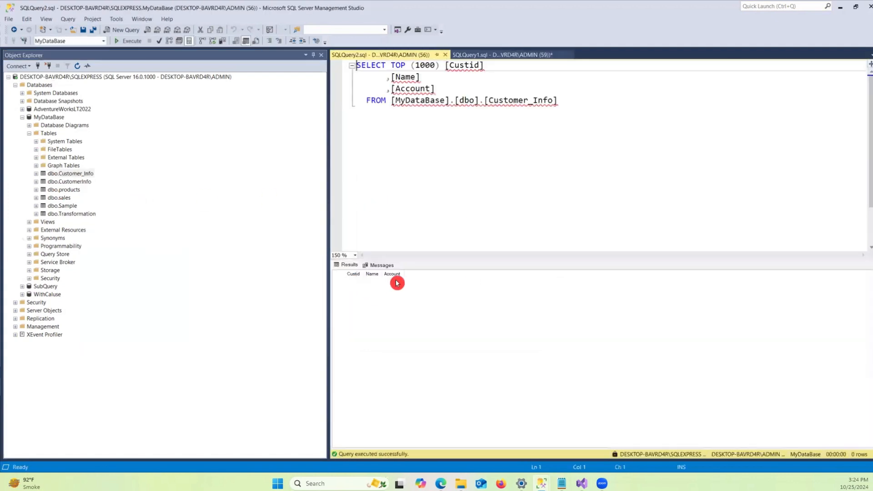
pyautogui.click(81, 182)
pyautogui.rightClick(82, 183)
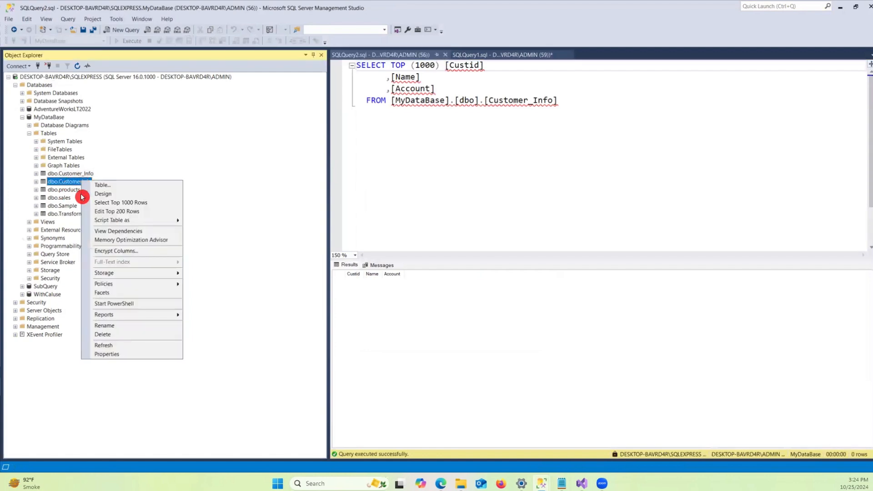
pyautogui.click(129, 201)
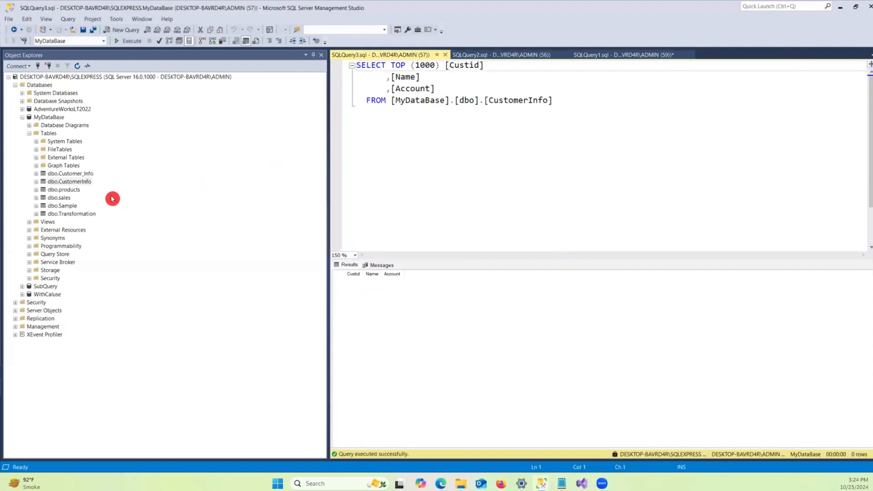
# Write and execute a statement below the CustomerInfo query that drops the table [MyDataBase].[dbo].[CustomerInfo].
pyautogui.click(77, 181)
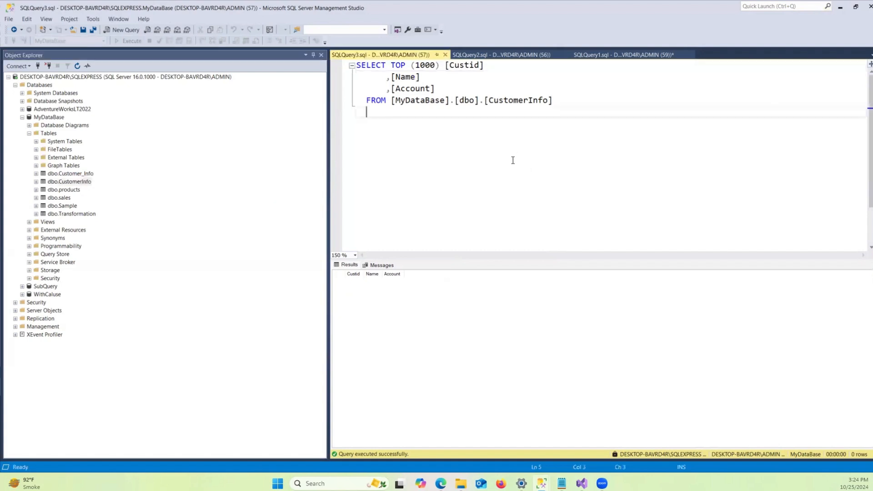
pyautogui.click(338, 109)
pyautogui.click(84, 182)
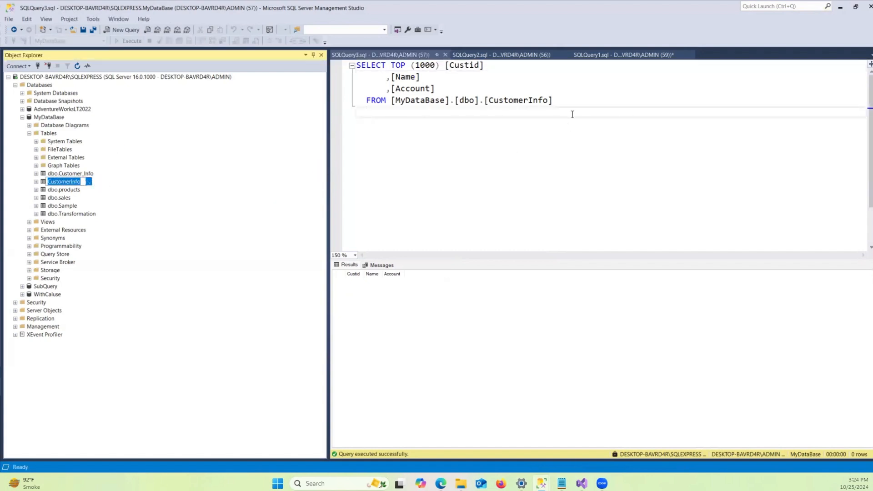
pyautogui.click(569, 101)
pyautogui.press('Return')
pyautogui.press('Return')
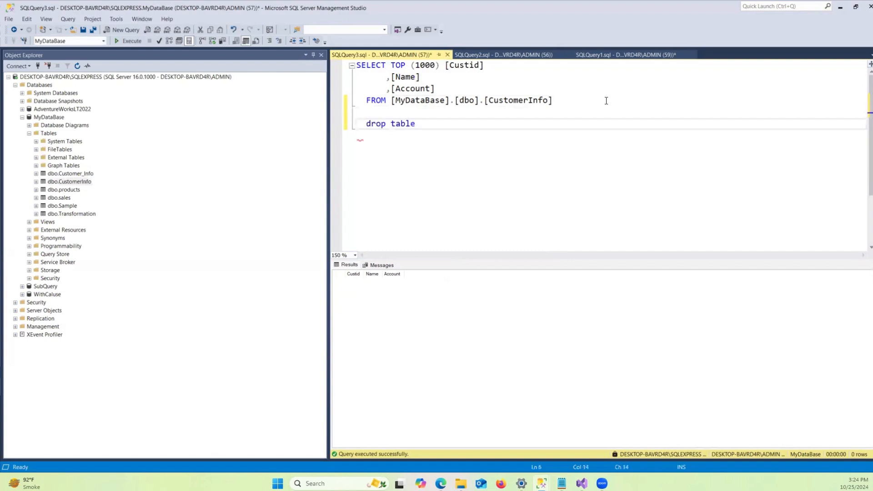
pyautogui.moveTo(564, 102); pyautogui.dragTo(392, 101)
pyautogui.hotkey('ctrl', 'c')
pyautogui.click(436, 122)
pyautogui.hotkey('ctrl', 'v')
pyautogui.moveTo(584, 124); pyautogui.dragTo(329, 122)
pyautogui.click(129, 41)
pyautogui.click(439, 164)
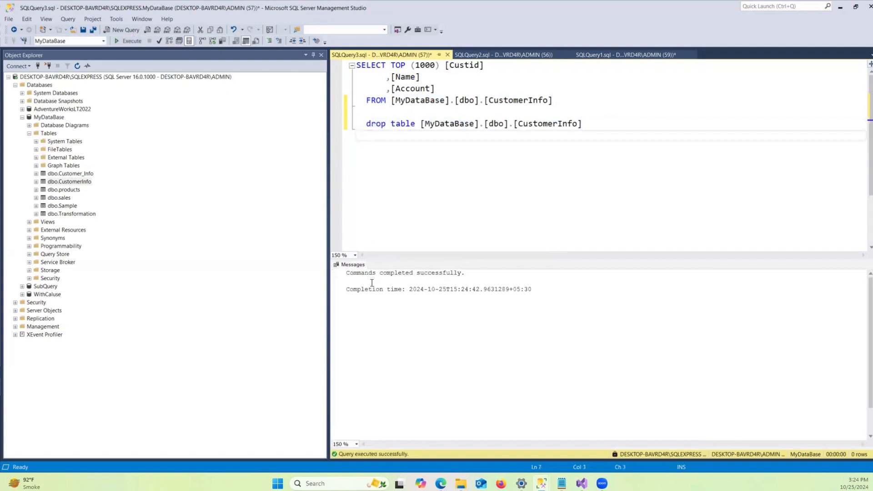
# Refresh Object Explorer by reconnecting to the SQLEXPRESS server, and select dbo.Customer_Info among the MyDataBase tables.
pyautogui.click(40, 68)
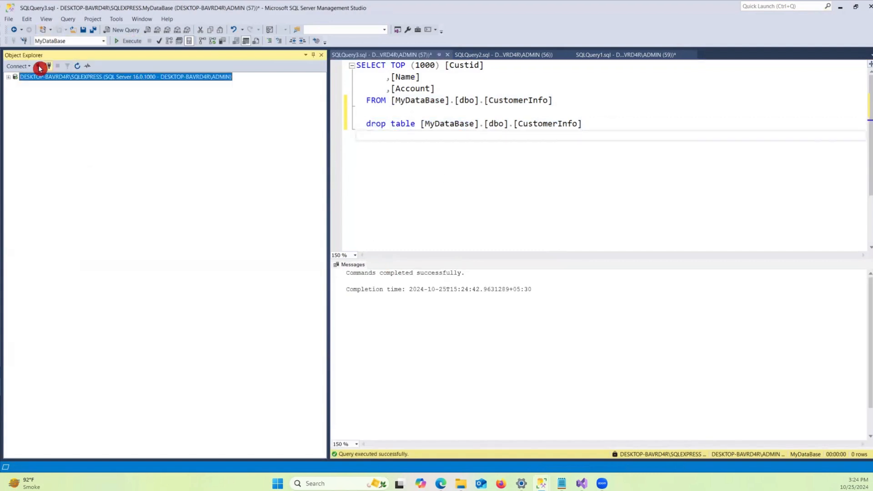
pyautogui.click(39, 69)
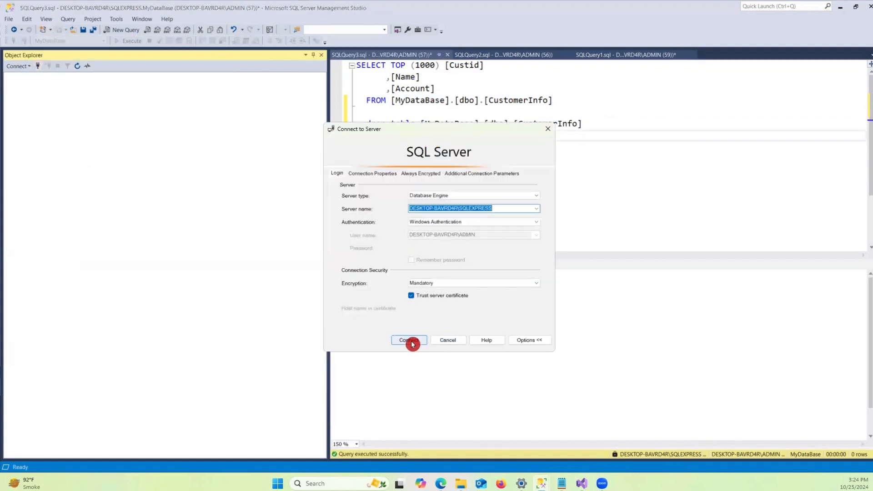
pyautogui.click(411, 342)
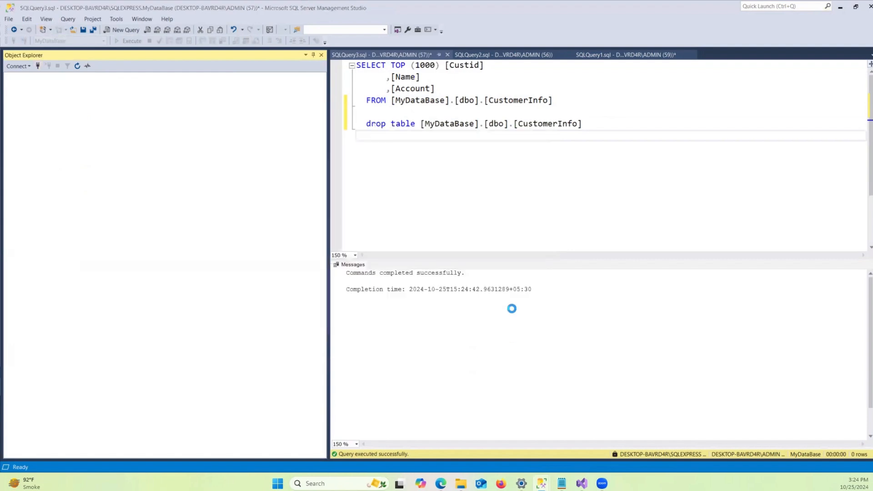
pyautogui.click(512, 153)
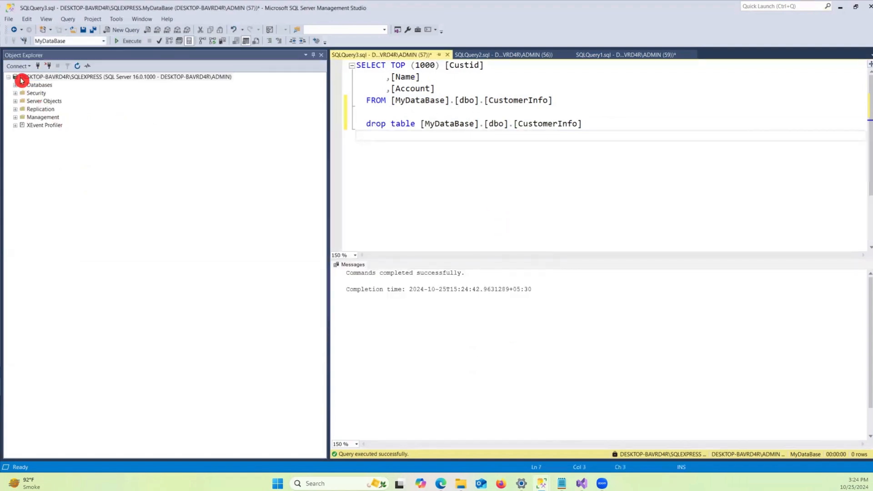
pyautogui.click(15, 86)
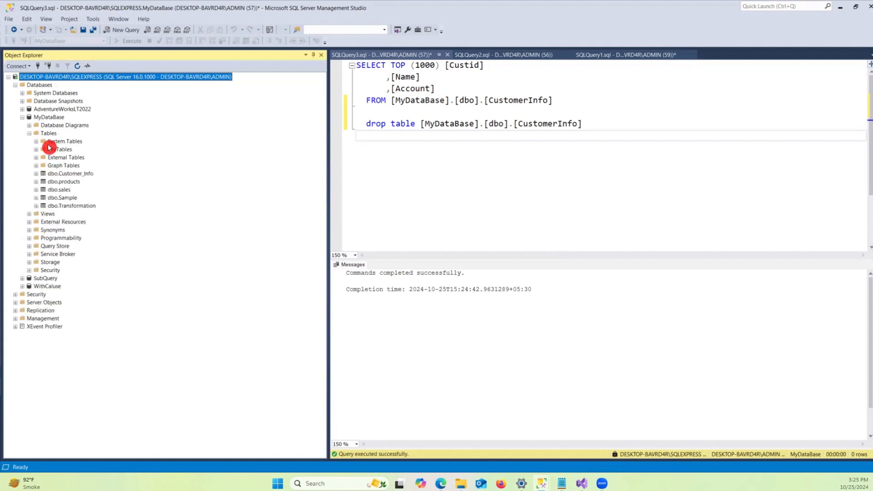
pyautogui.click(68, 175)
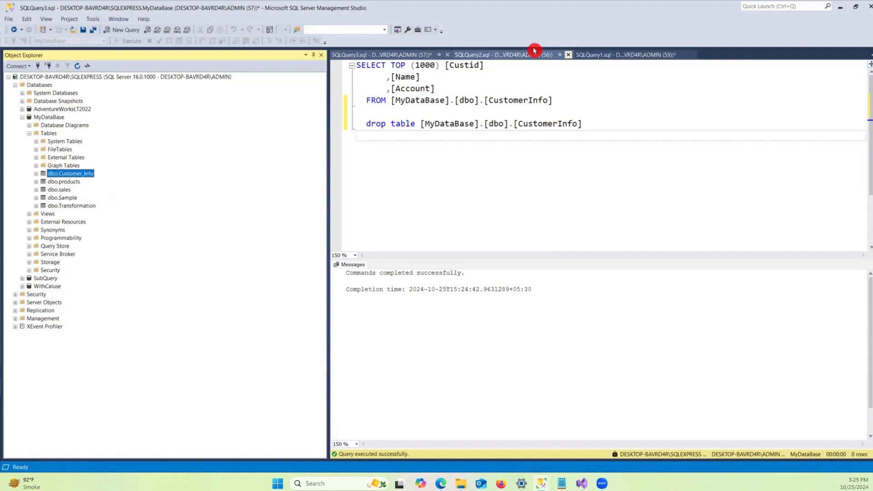
# Close the SQLQuery3 window without saving its changes, and close SQLQuery2 as well.
pyautogui.click(451, 56)
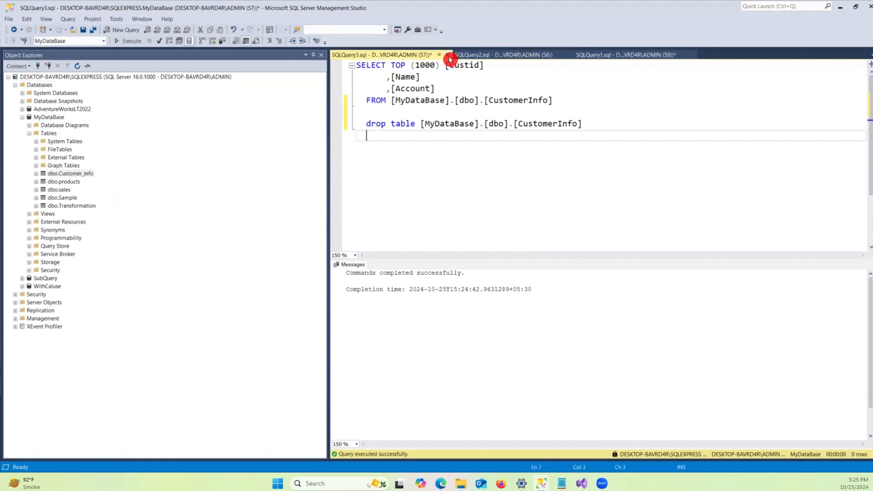
pyautogui.click(447, 54)
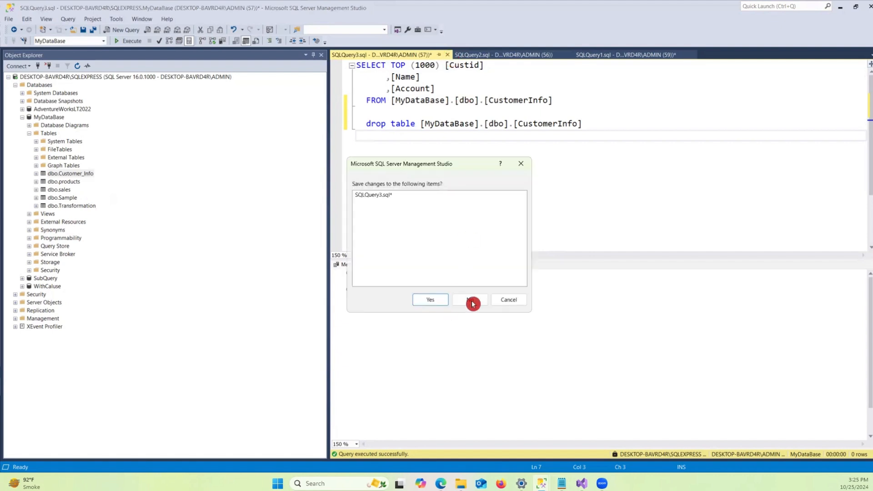
pyautogui.click(473, 301)
pyautogui.click(448, 55)
pyautogui.click(448, 56)
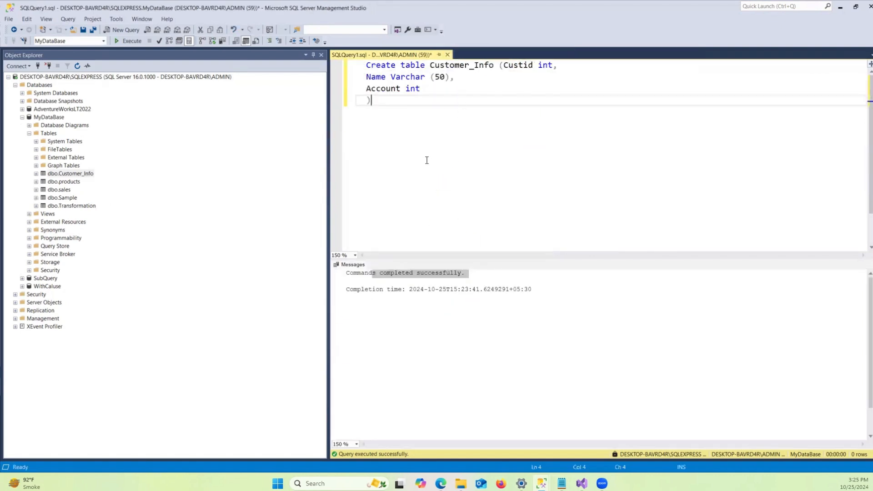
pyautogui.press('Return')
pyautogui.press('Return')
pyautogui.click(76, 176)
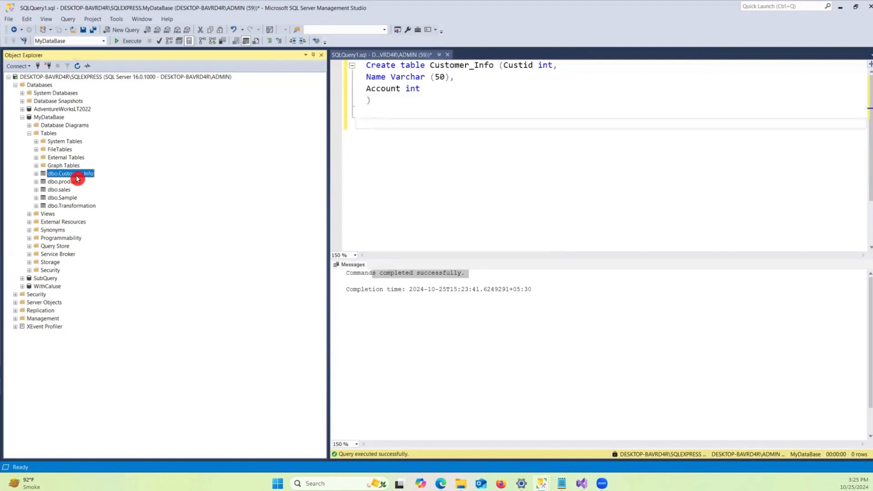
pyautogui.rightClick(81, 174)
pyautogui.click(301, 186)
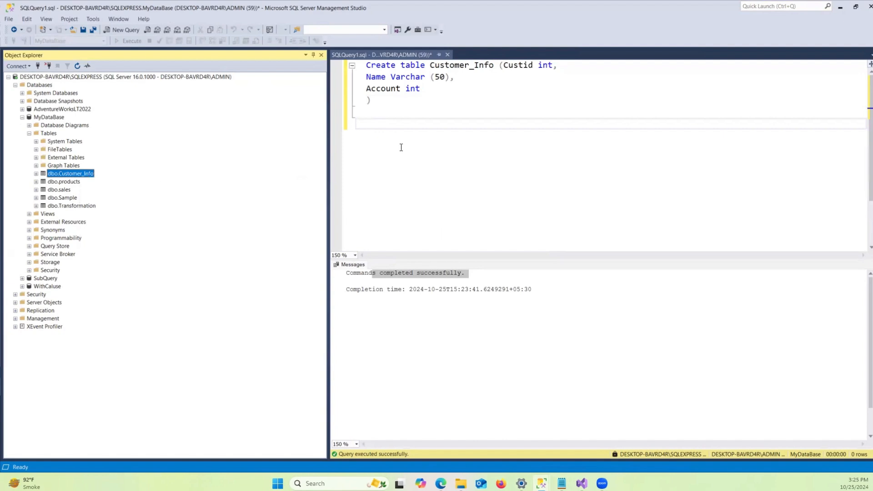
# Add the query Select * from Customer_Info below the create table statement and execute only that query.
pyautogui.click(391, 119)
pyautogui.moveTo(494, 66); pyautogui.dragTo(425, 58)
pyautogui.hotkey('ctrl', 'c')
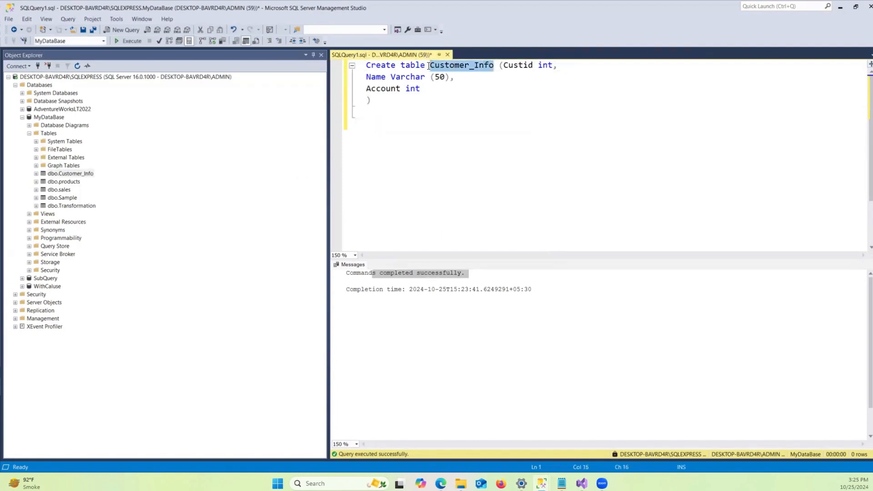
pyautogui.click(388, 100)
pyautogui.press('Return')
pyautogui.press('Return')
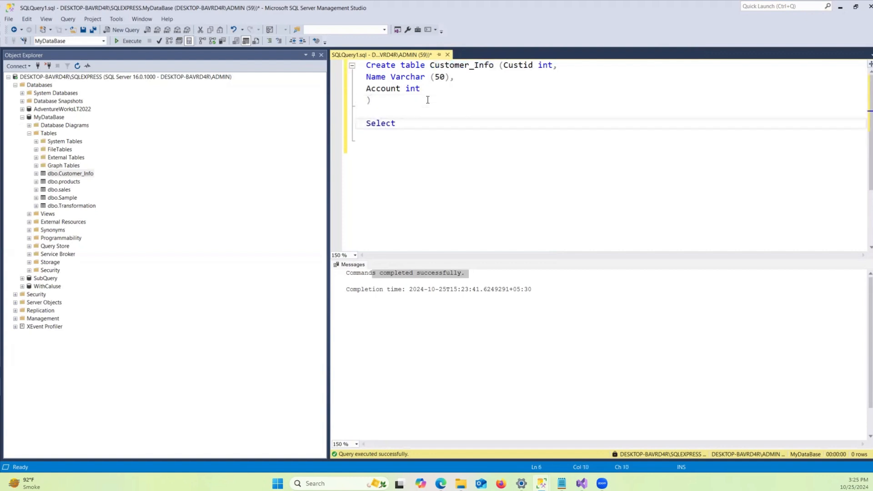
pyautogui.write('Select * from')
pyautogui.hotkey('ctrl', 'v')
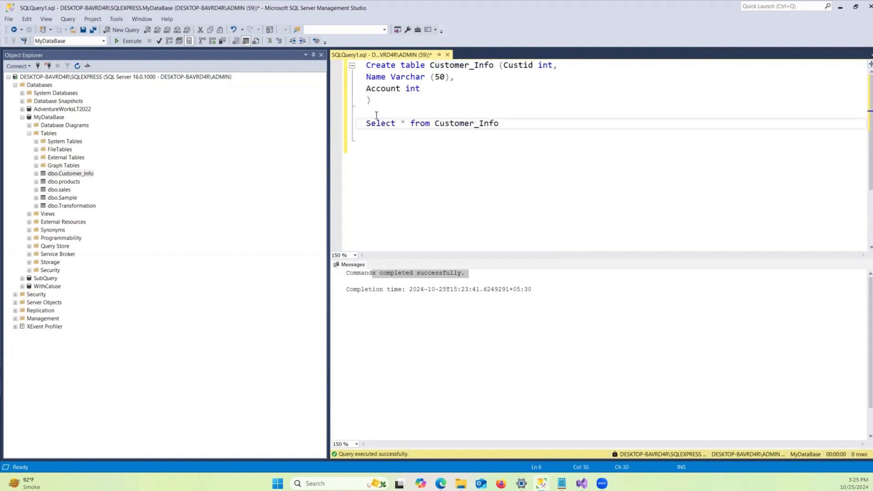
pyautogui.moveTo(506, 124); pyautogui.dragTo(289, 123)
pyautogui.click(129, 41)
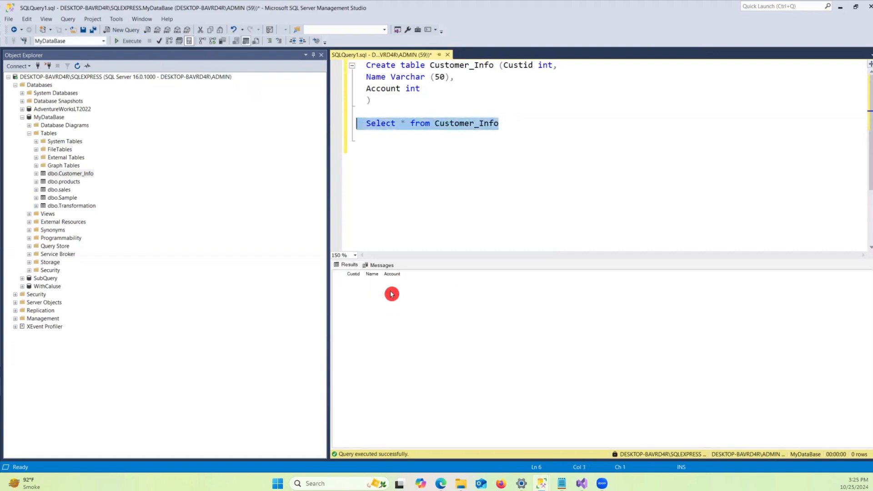
pyautogui.click(526, 126)
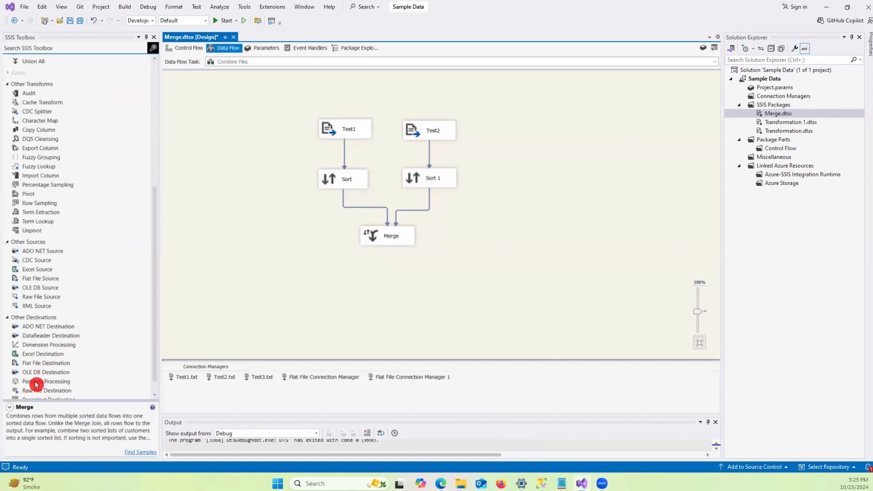
# Add an OLE DB Destination below Merge in the Combine Files data flow and connect the Merge output to it.
pyautogui.click(50, 373)
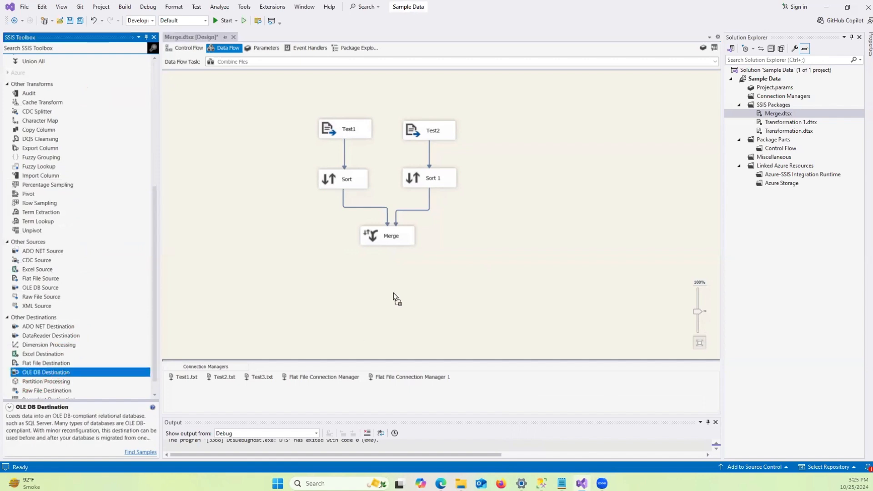
pyautogui.moveTo(430, 287); pyautogui.dragTo(387, 290)
pyautogui.click(385, 232)
pyautogui.moveTo(393, 260); pyautogui.dragTo(398, 291)
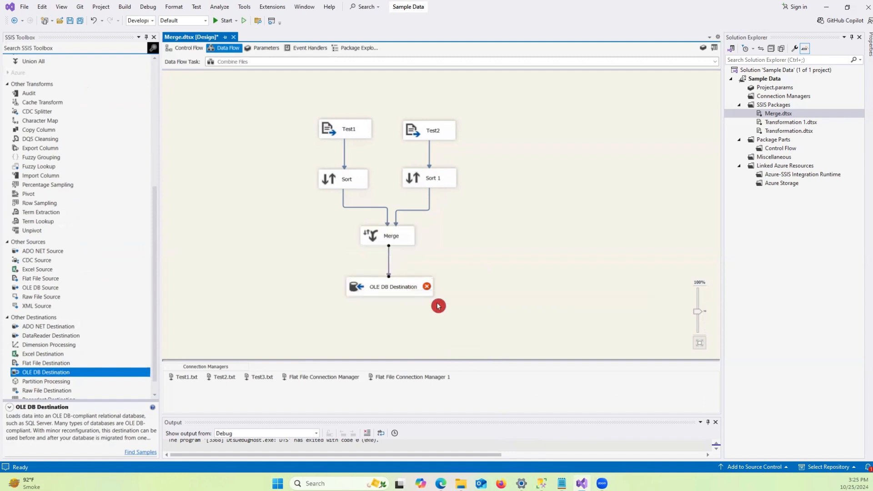
# Open the OLE DB Destination's settings and assign it a new connection manager using the existing SQLEXPRESS.MyDataBase data connection.
pyautogui.click(402, 289)
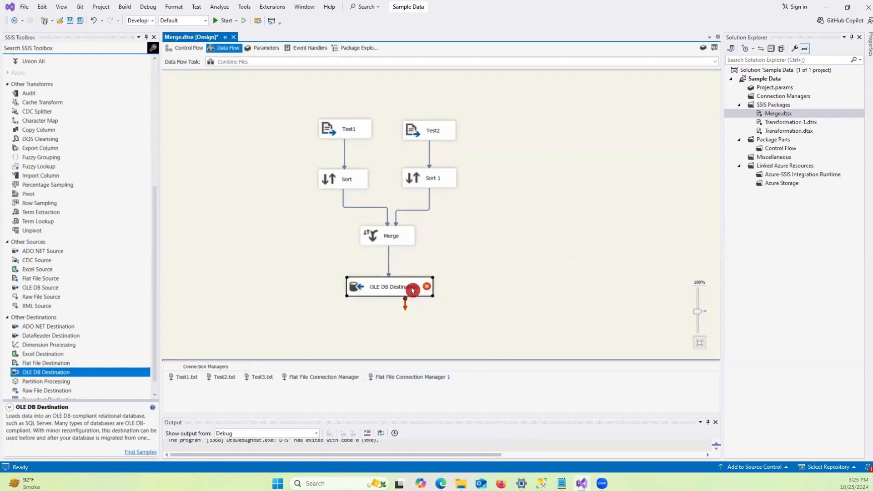
pyautogui.click(530, 186)
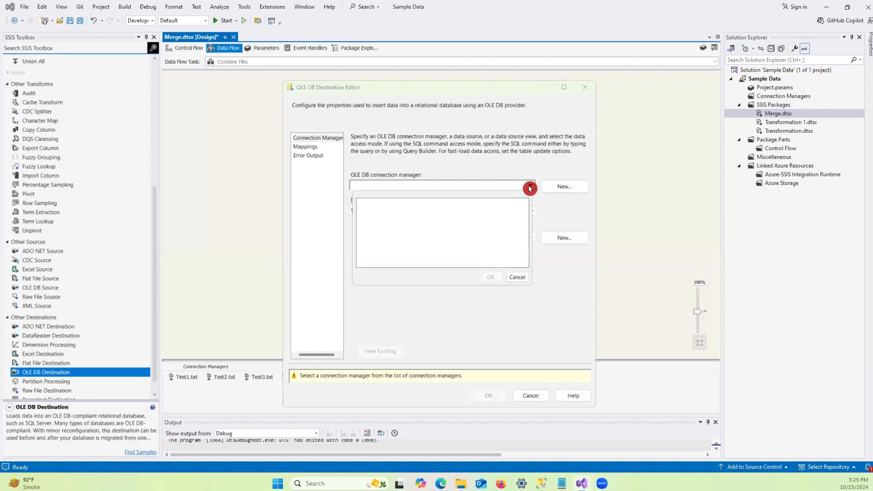
pyautogui.click(517, 277)
pyautogui.click(563, 185)
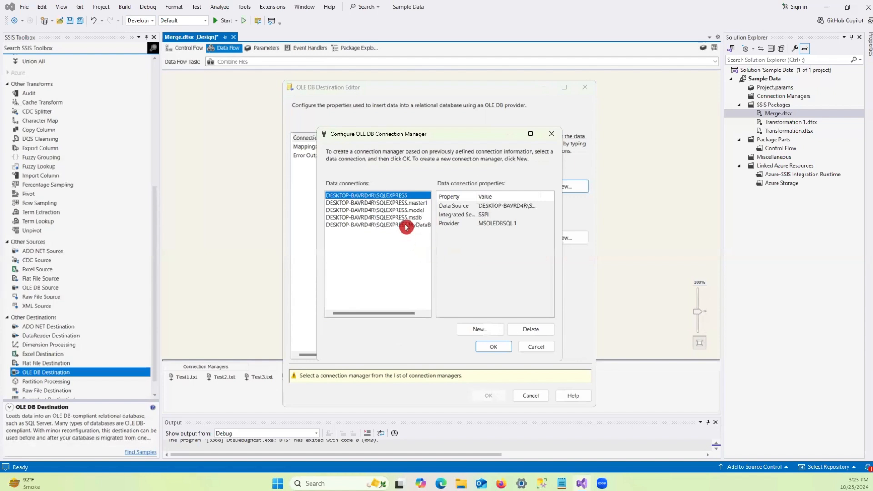
pyautogui.click(405, 226)
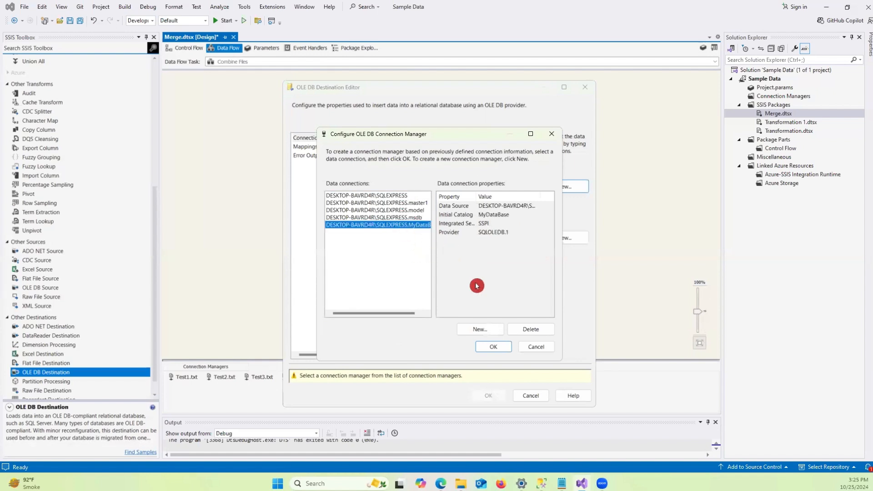
pyautogui.click(496, 347)
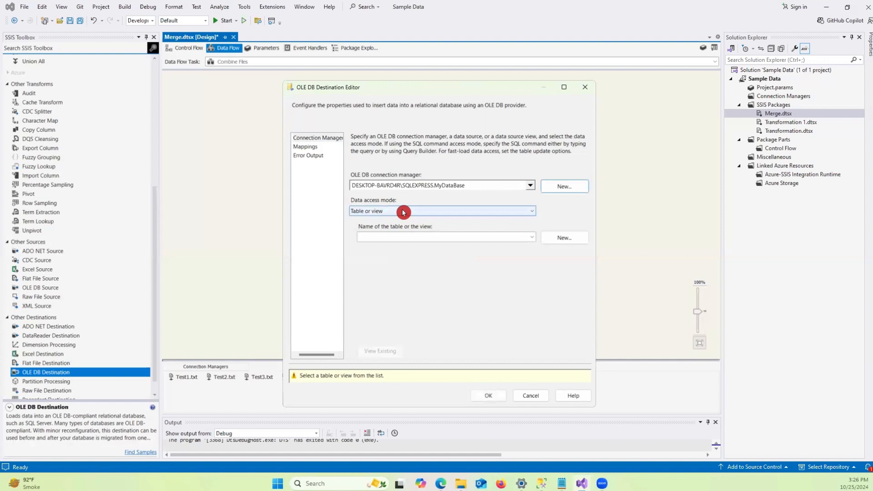
# Set the destination table to [dbo].[Customer_Info], and accept the column mappings for Custid, Name and Account.
pyautogui.click(478, 237)
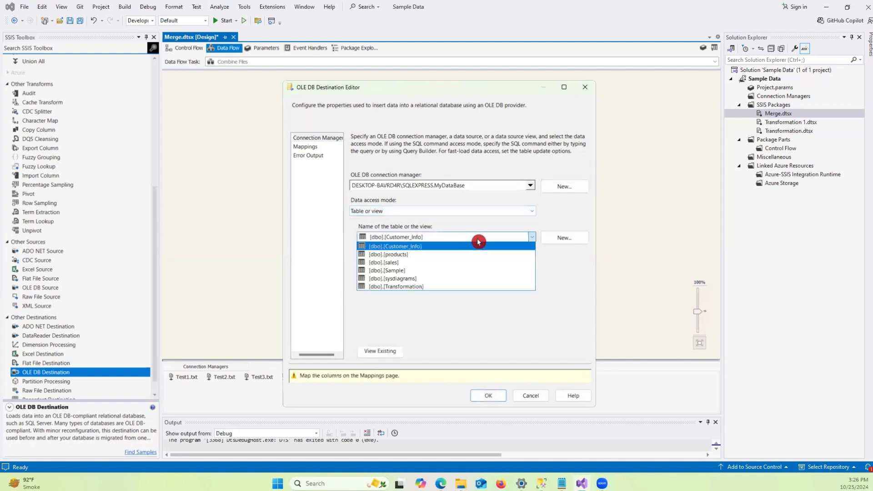
pyautogui.click(408, 248)
pyautogui.click(308, 147)
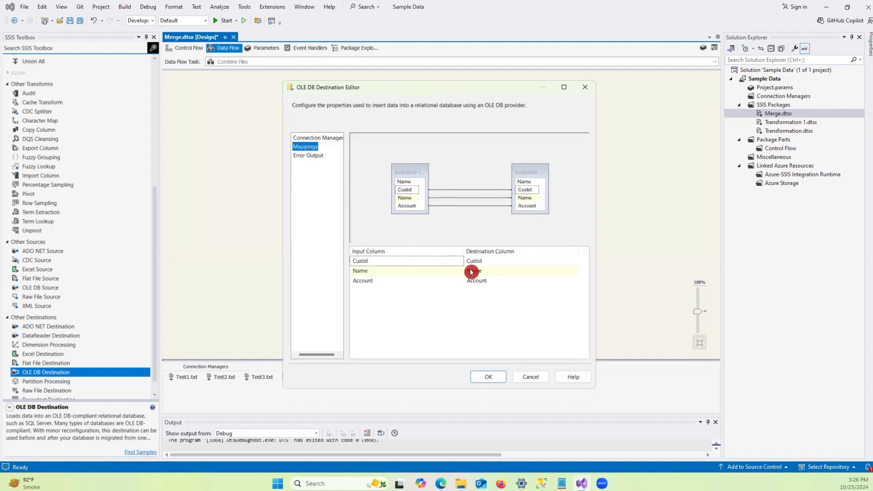
pyautogui.click(496, 377)
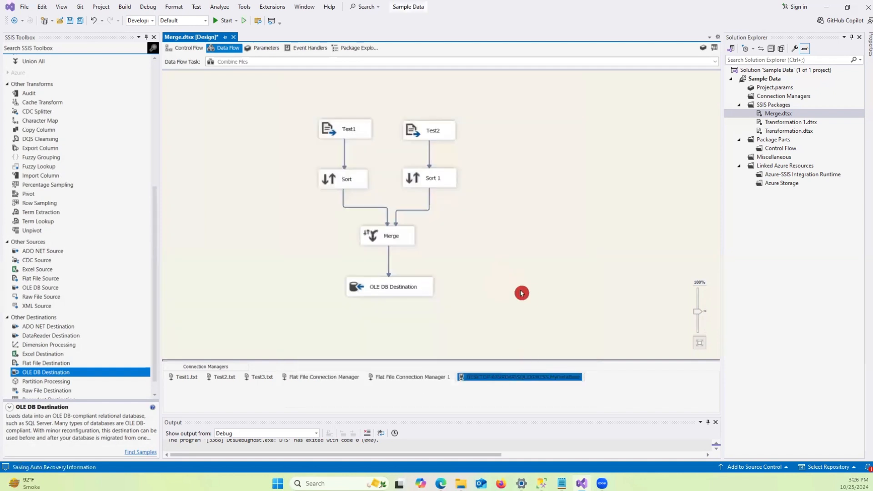
pyautogui.click(574, 307)
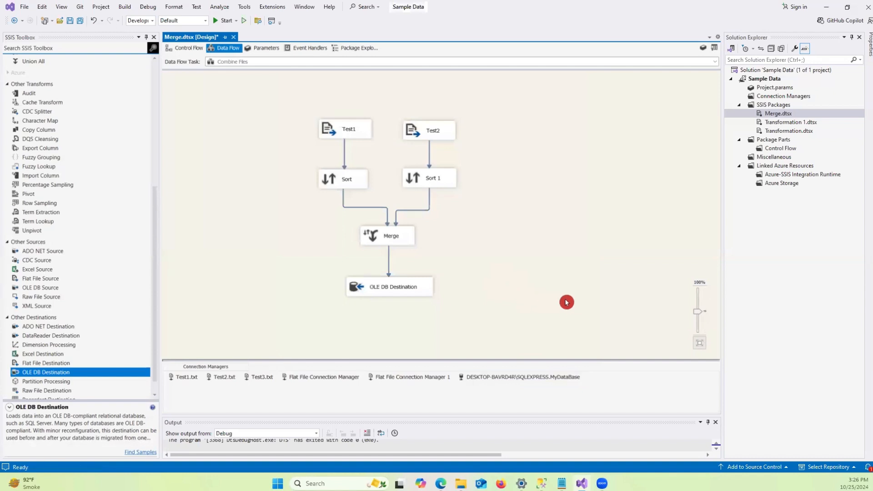
# Enable a data viewer on the path from Merge to OLE DB Destination and execute the Combine Files task.
pyautogui.rightClick(389, 261)
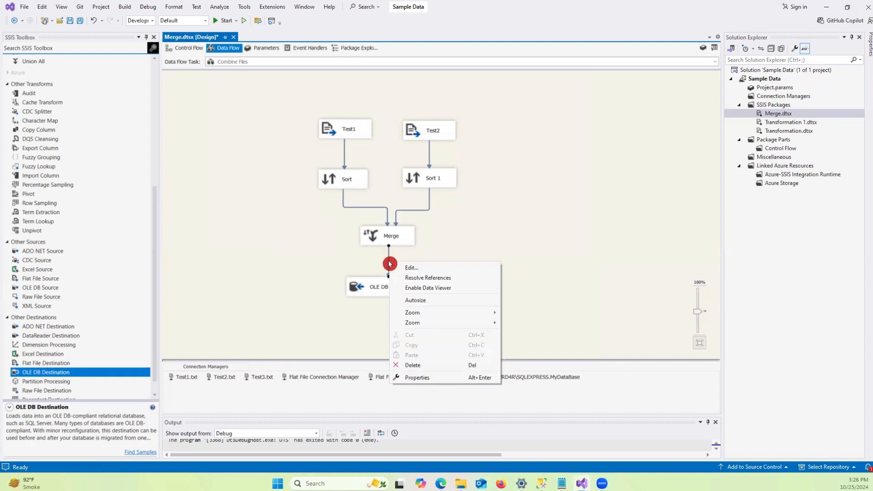
pyautogui.click(430, 288)
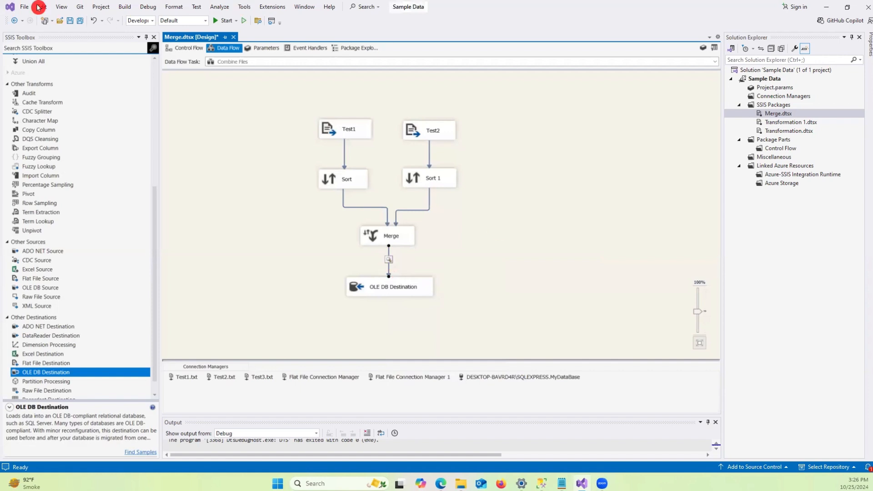
pyautogui.click(182, 49)
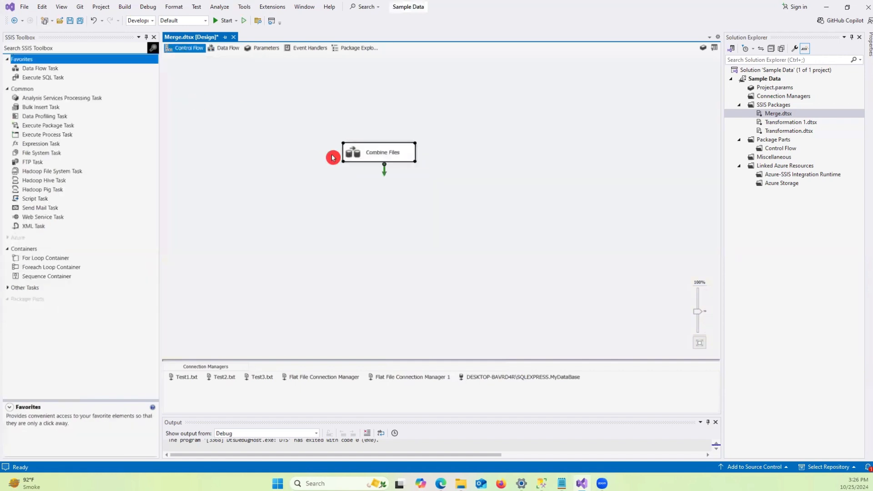
pyautogui.rightClick(363, 153)
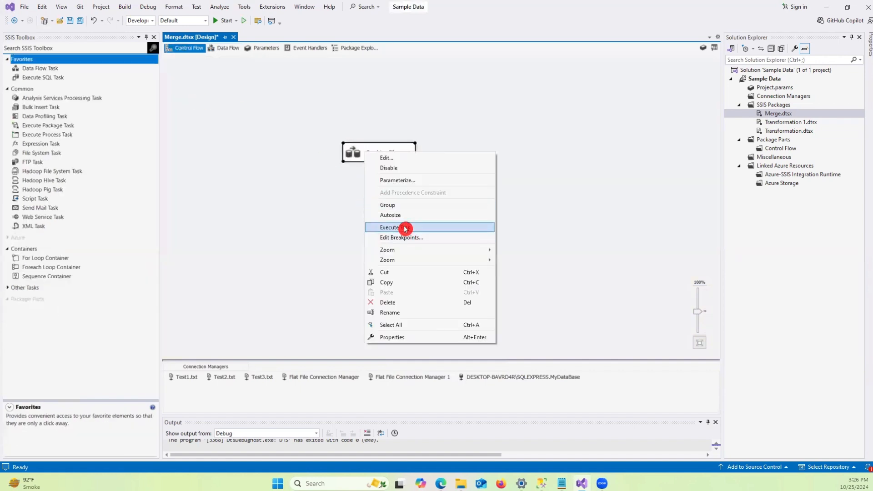
pyautogui.click(411, 238)
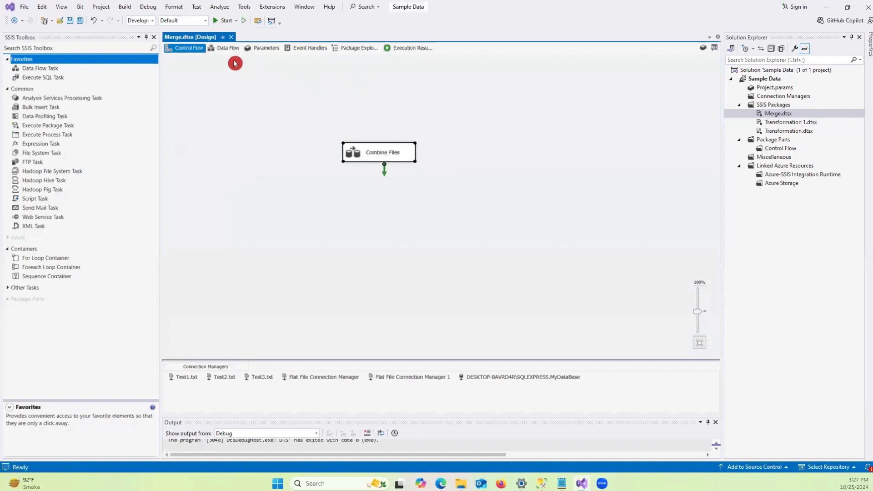
# Add a Flat File Source beside Test2 in the Combine Files data flow.
pyautogui.click(228, 48)
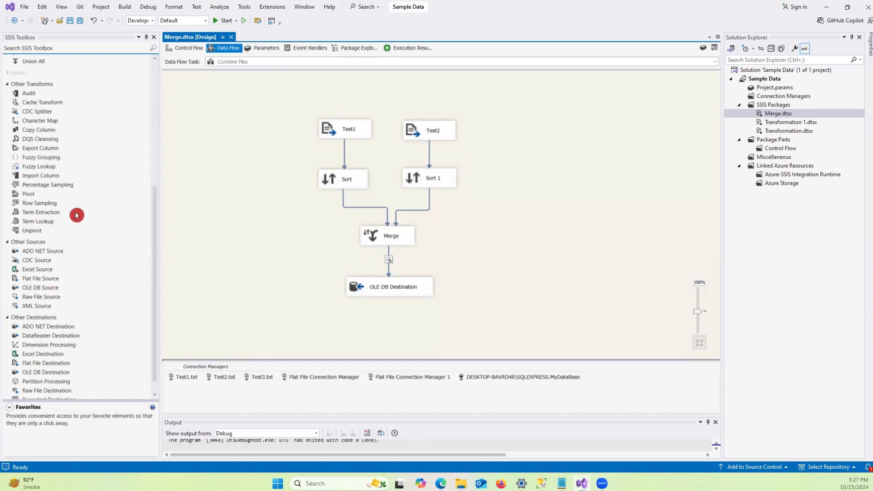
pyautogui.scroll(-1, 75, 214)
pyautogui.scroll(2, 76, 215)
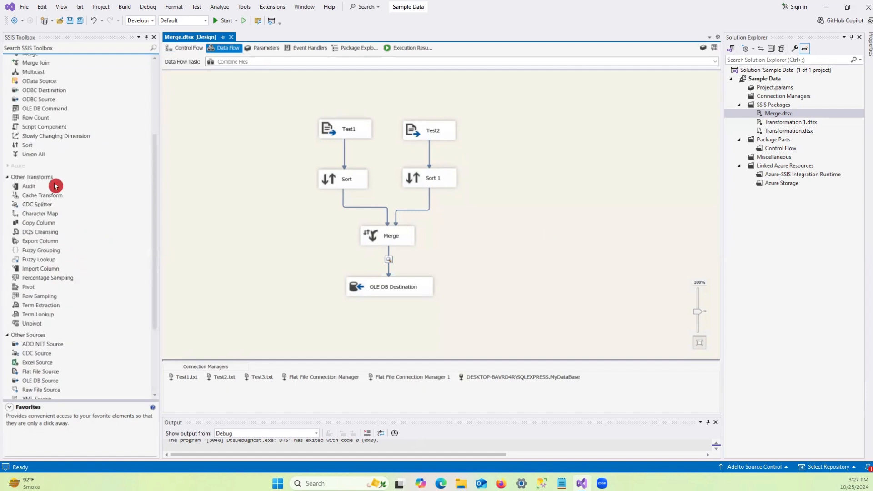
pyautogui.scroll(-1, 68, 264)
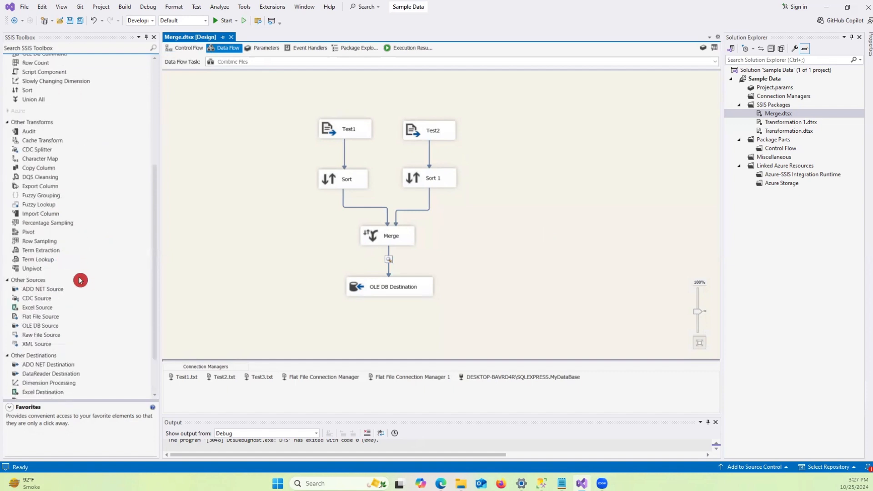
pyautogui.click(53, 318)
pyautogui.moveTo(52, 320); pyautogui.dragTo(556, 177)
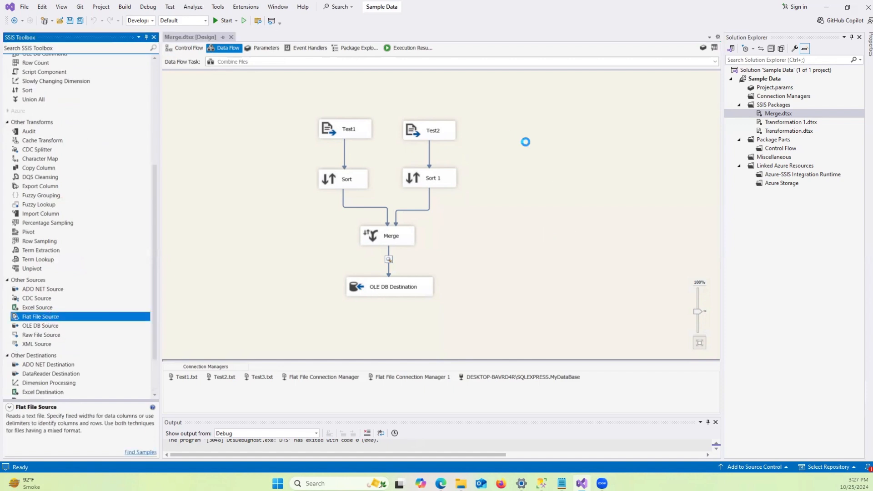
pyautogui.click(544, 145)
pyautogui.moveTo(510, 127); pyautogui.dragTo(525, 130)
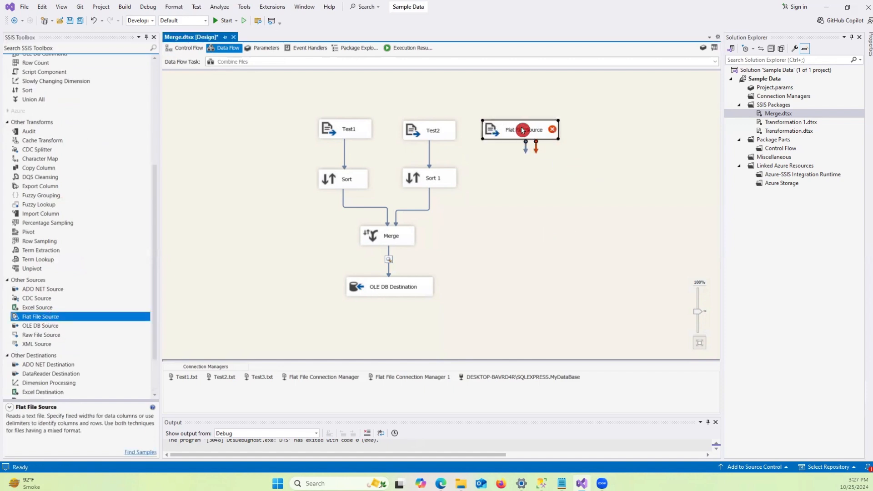
# Assign the new Flat File Source a new connection manager for Test3.txt and accept its comma-delimited columns.
pyautogui.doubleClick(522, 131)
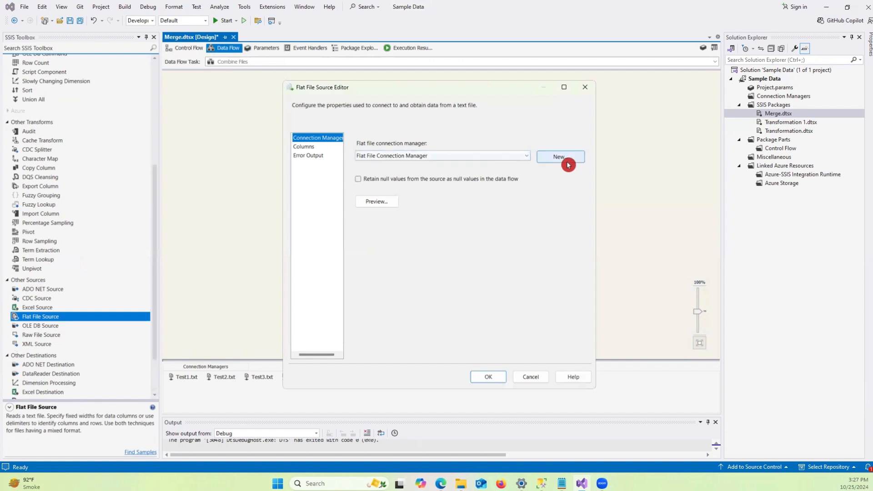
pyautogui.click(518, 157)
pyautogui.click(570, 162)
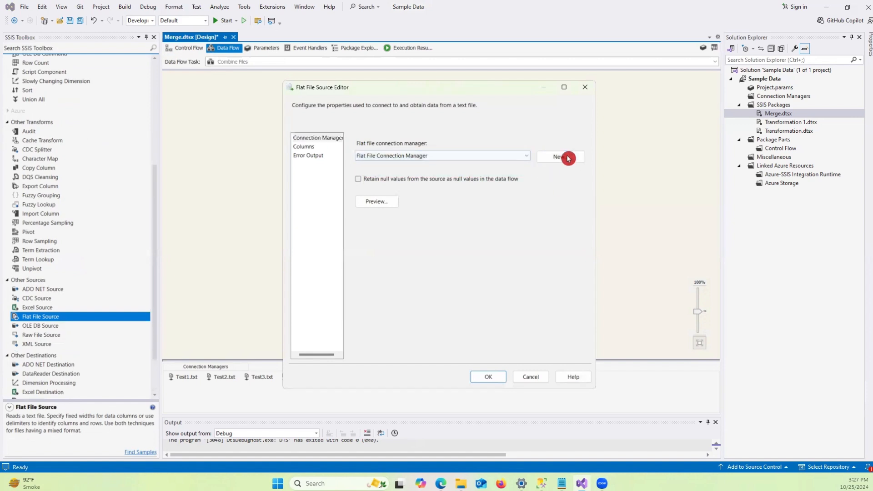
pyautogui.click(570, 161)
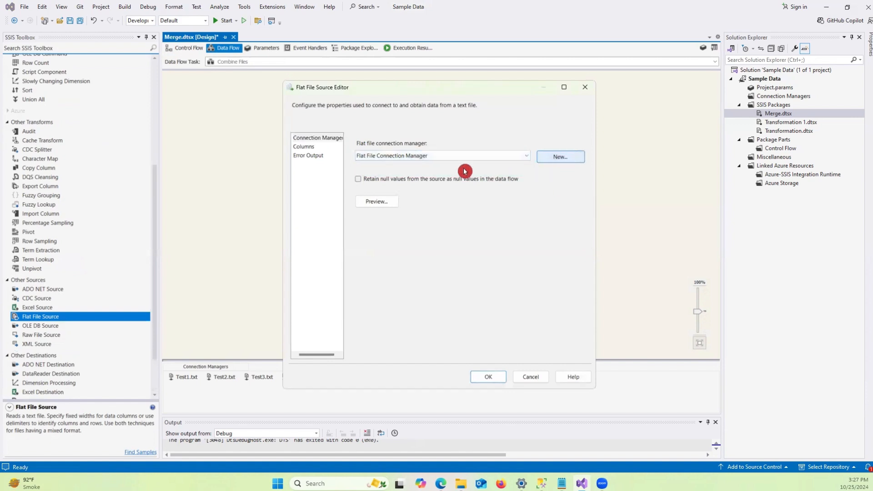
pyautogui.click(558, 159)
pyautogui.click(545, 183)
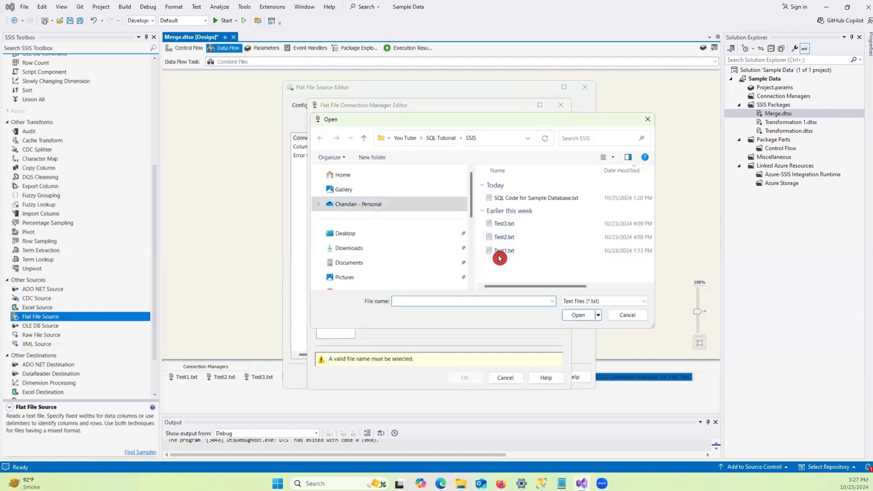
pyautogui.click(509, 224)
pyautogui.click(578, 316)
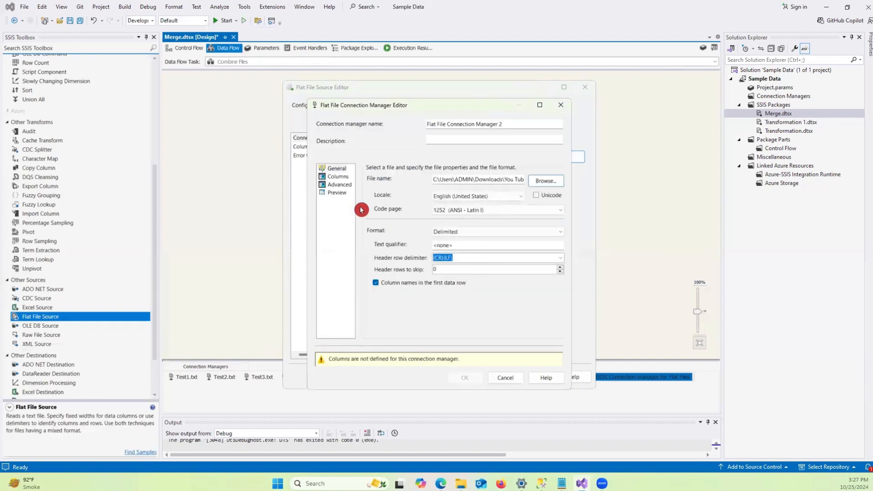
pyautogui.click(338, 177)
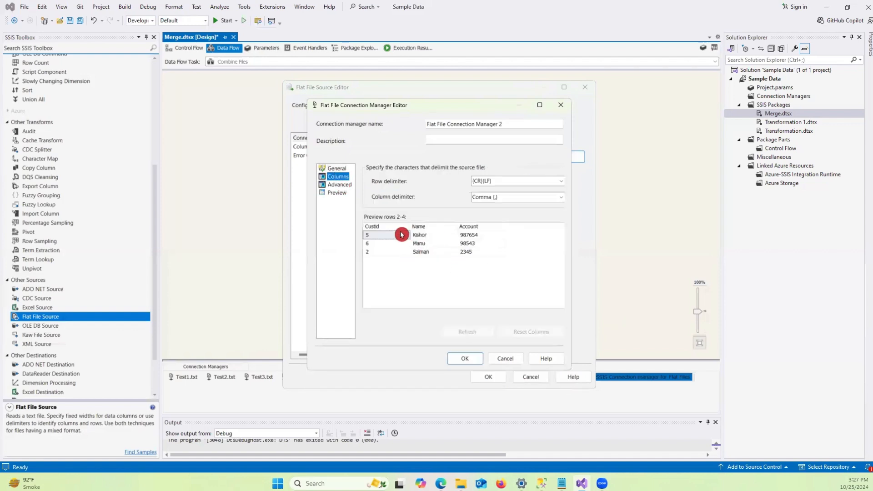
pyautogui.click(495, 357)
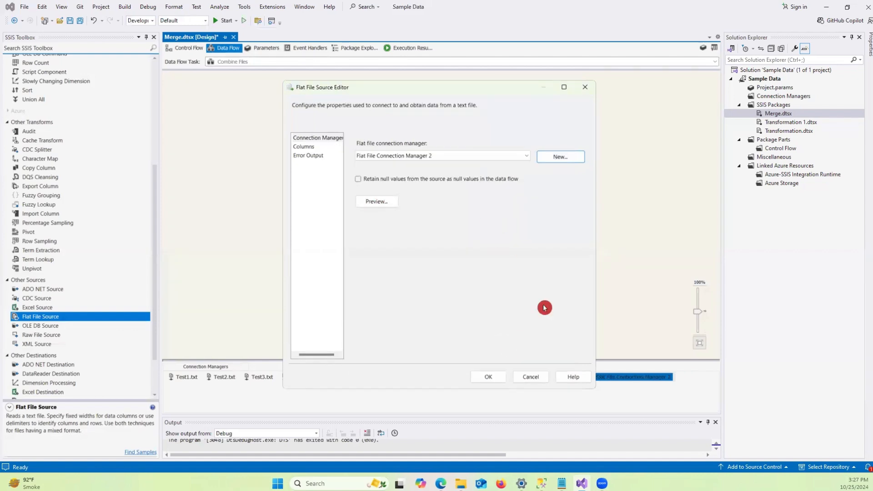
pyautogui.click(488, 377)
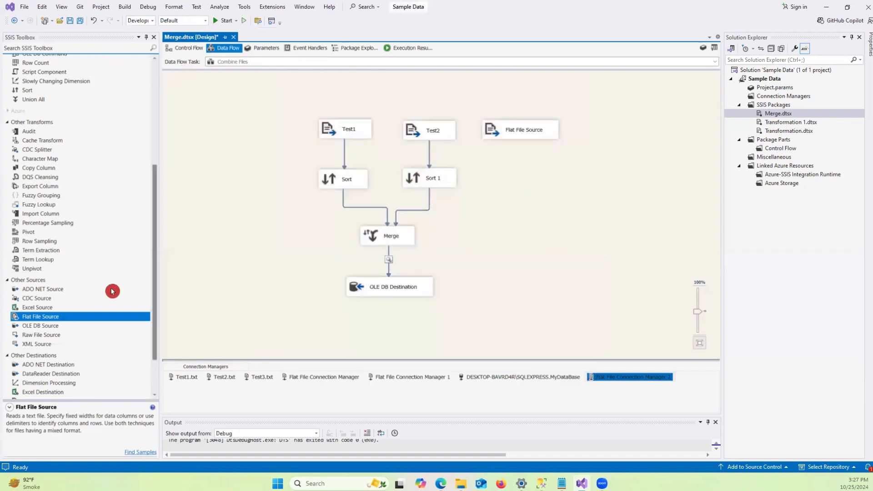
# Read the full description of the Merge transformation in the SSIS Toolbox.
pyautogui.scroll(6, 62, 204)
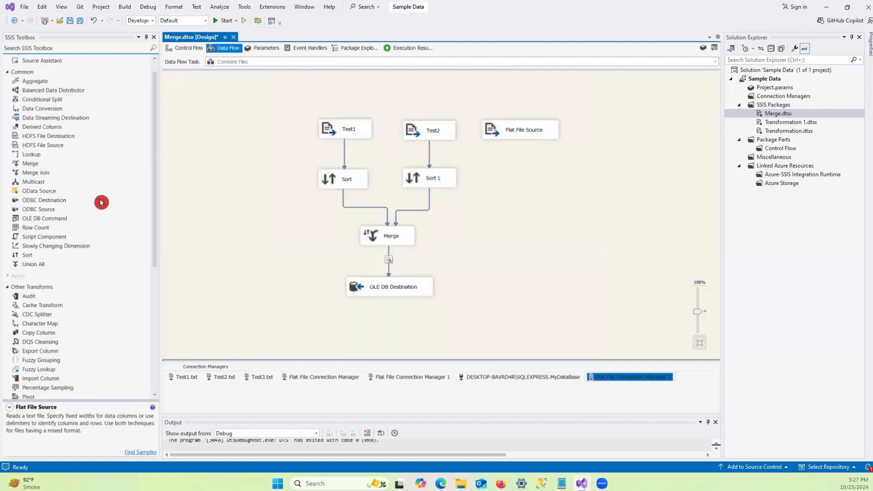
pyautogui.click(38, 164)
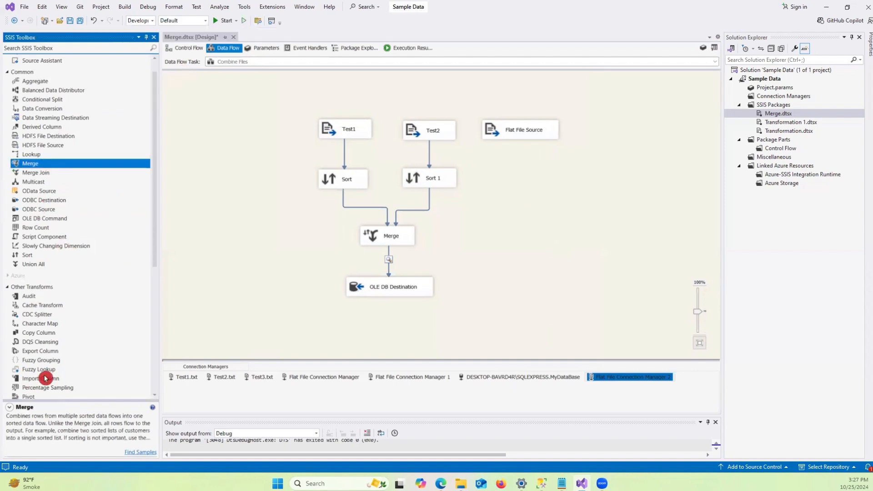
pyautogui.moveTo(65, 399); pyautogui.dragTo(43, 331)
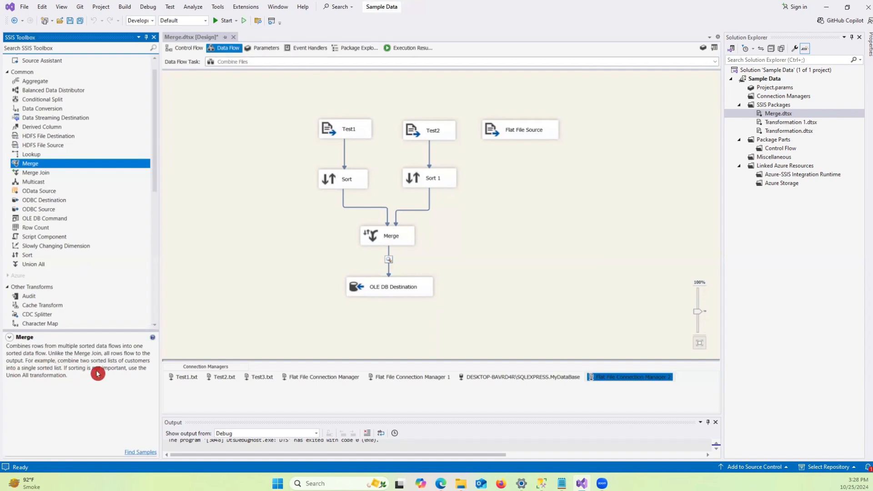
pyautogui.click(446, 185)
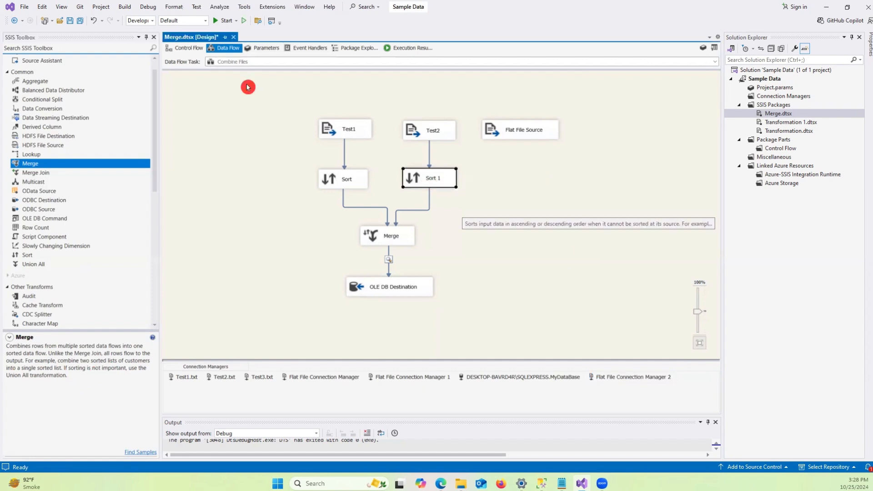
# Add a Sort transformation below the new Flat File Source and connect the source's output to it.
pyautogui.scroll(1, 69, 180)
pyautogui.moveTo(32, 273); pyautogui.dragTo(443, 244)
pyautogui.moveTo(500, 183); pyautogui.dragTo(503, 182)
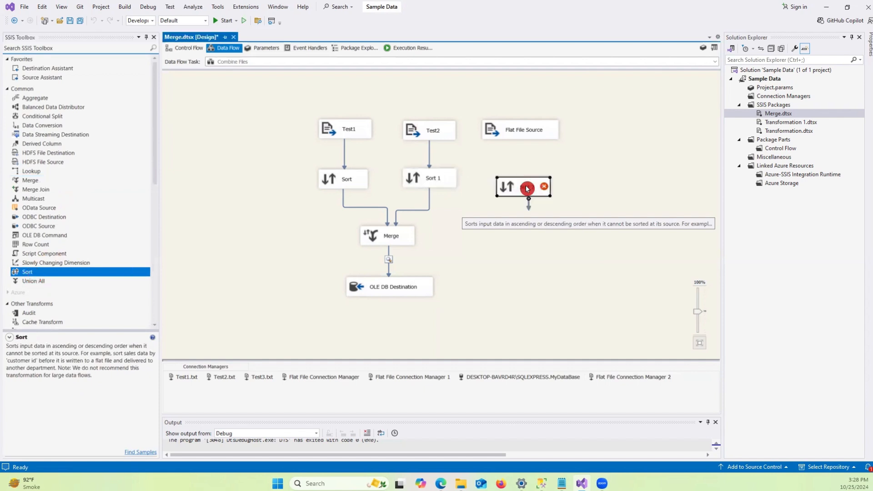
pyautogui.click(517, 177)
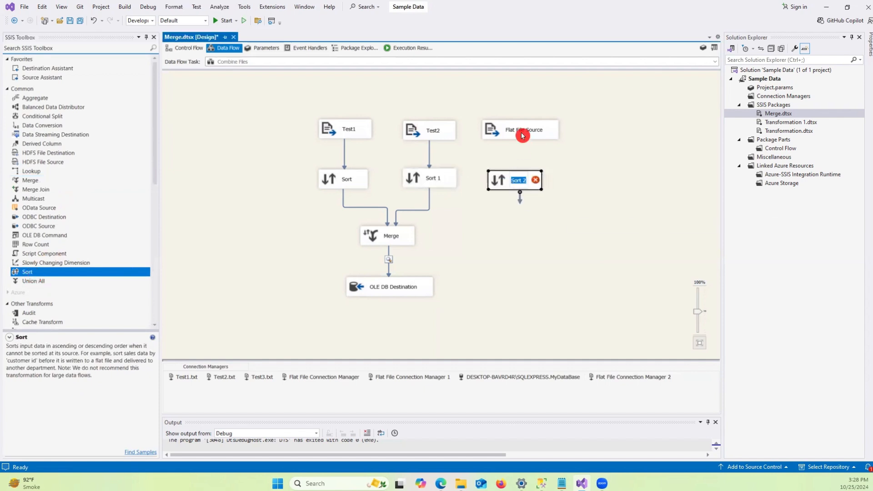
pyautogui.click(522, 132)
pyautogui.moveTo(526, 156); pyautogui.dragTo(526, 180)
# Configure the new Sort transformation to sort by Custid in ascending order.
pyautogui.doubleClick(523, 182)
pyautogui.click(408, 162)
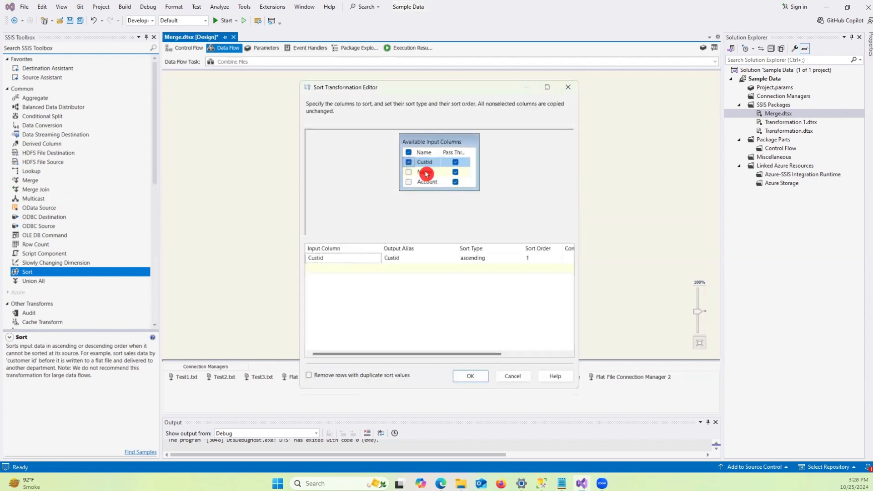
pyautogui.click(470, 376)
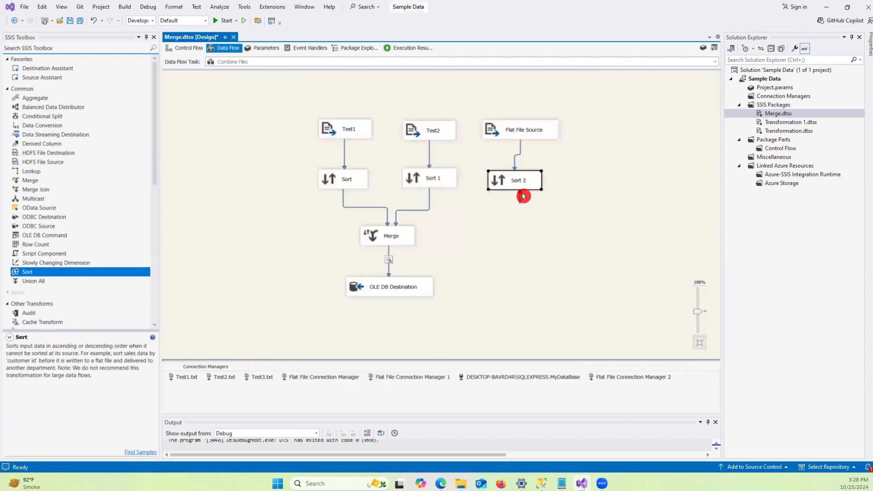
# Try to connect the output of Sort 2 to the existing Merge transformation as a third input.
pyautogui.moveTo(520, 204); pyautogui.dragTo(400, 236)
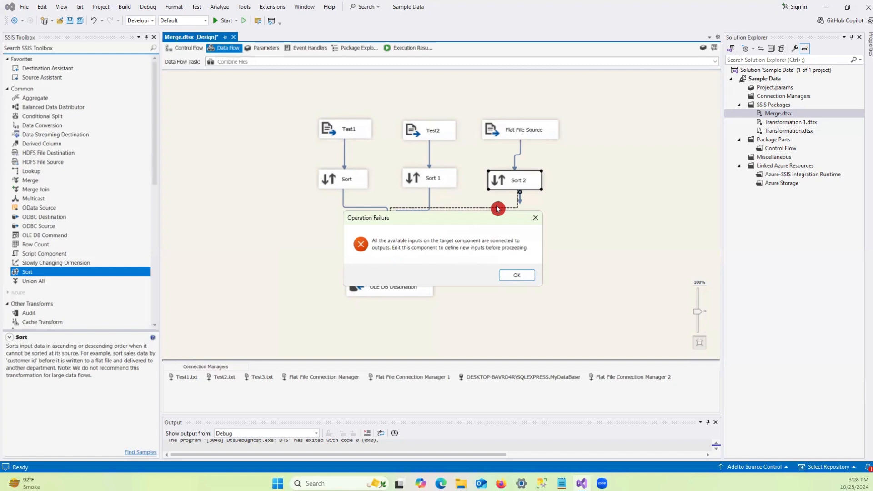
pyautogui.click(519, 275)
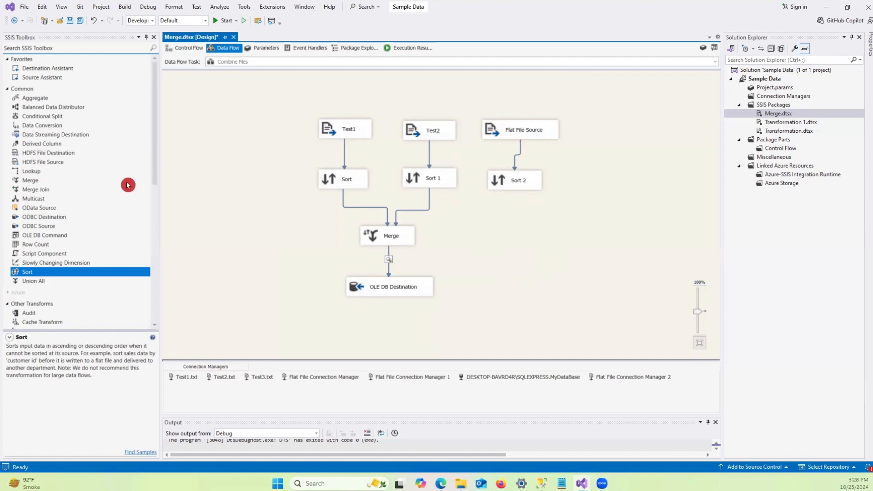
# Add a second Merge transformation below Sort 2 and remove the path from the first Merge to OLE DB Destination.
pyautogui.click(32, 182)
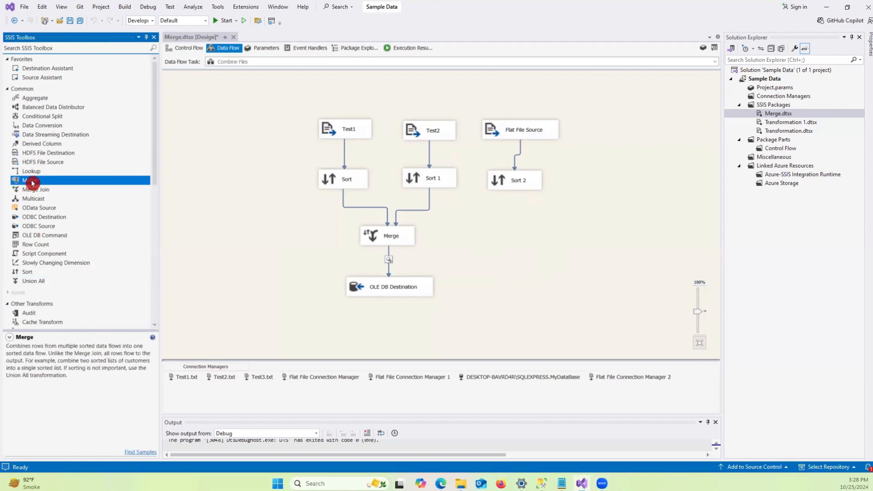
pyautogui.moveTo(513, 247); pyautogui.dragTo(505, 238)
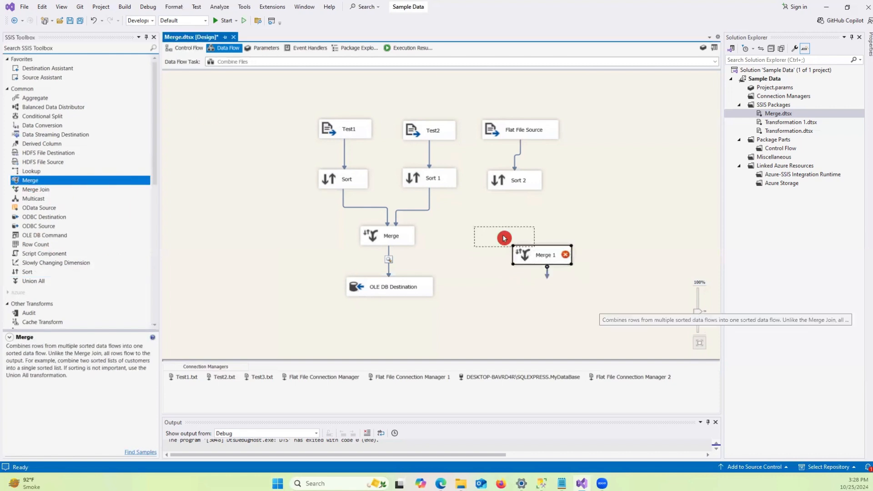
pyautogui.click(508, 181)
pyautogui.click(392, 236)
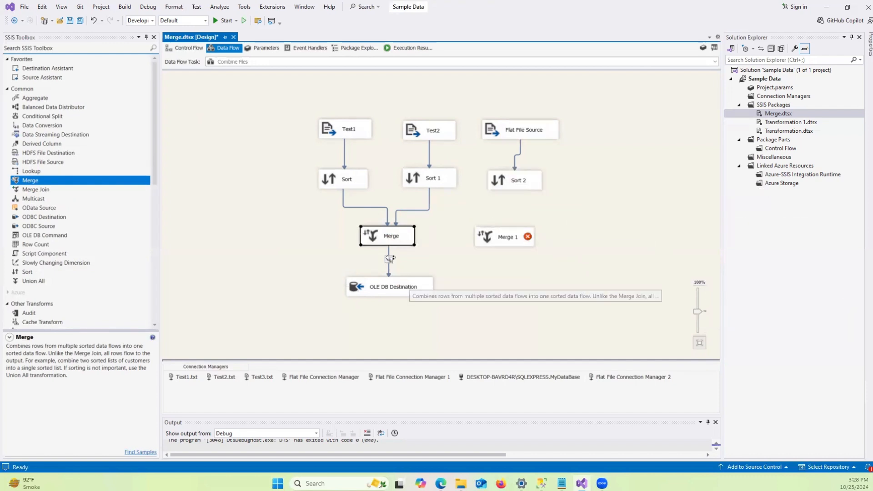
pyautogui.click(389, 255)
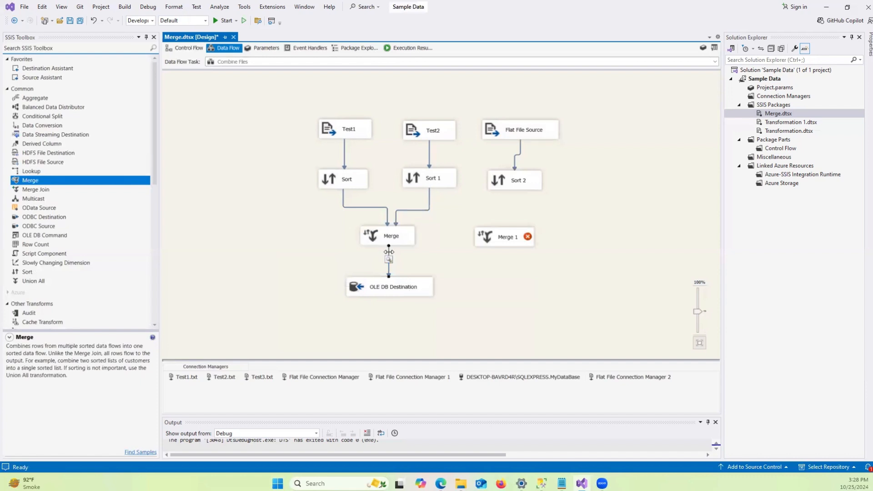
# Connect the Sort Output of Sort 2 to Merge Input 2 of the second Merge transformation.
pyautogui.moveTo(389, 252); pyautogui.dragTo(405, 239)
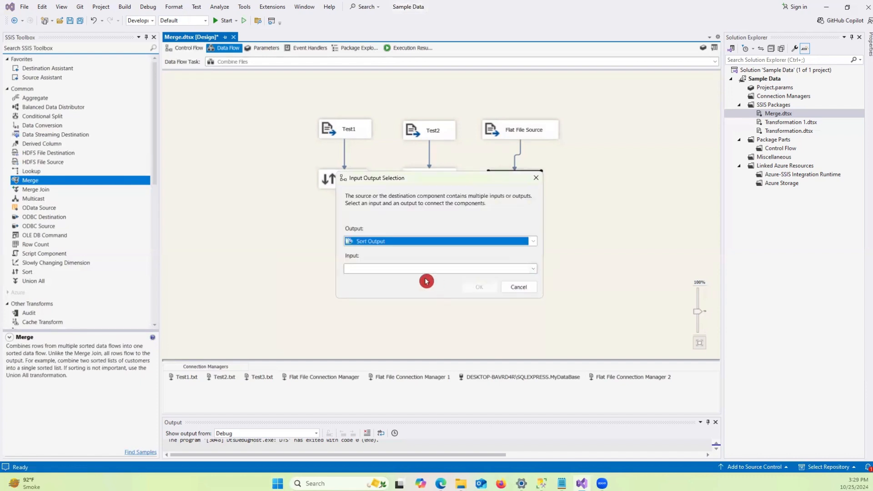
pyautogui.click(397, 271)
pyautogui.click(388, 289)
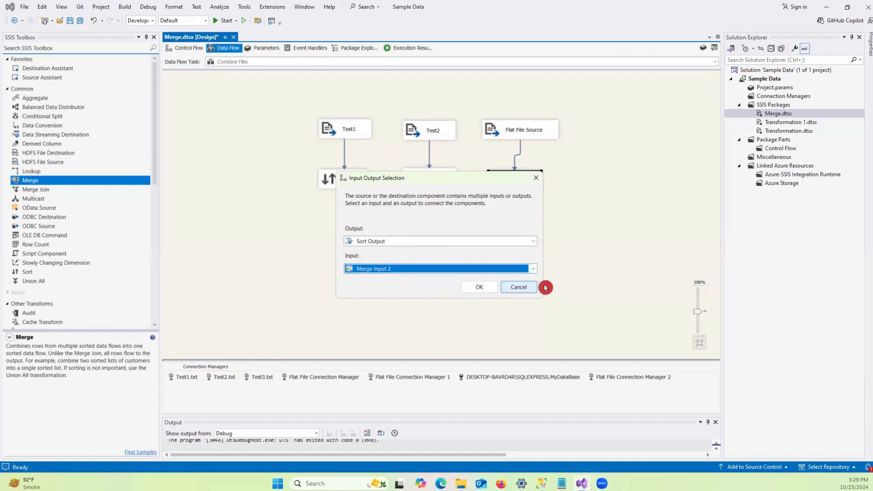
pyautogui.click(477, 289)
# Connect the first Merge's output to Merge 1, and Merge 1's output to OLE DB Destination moved below it.
pyautogui.click(393, 235)
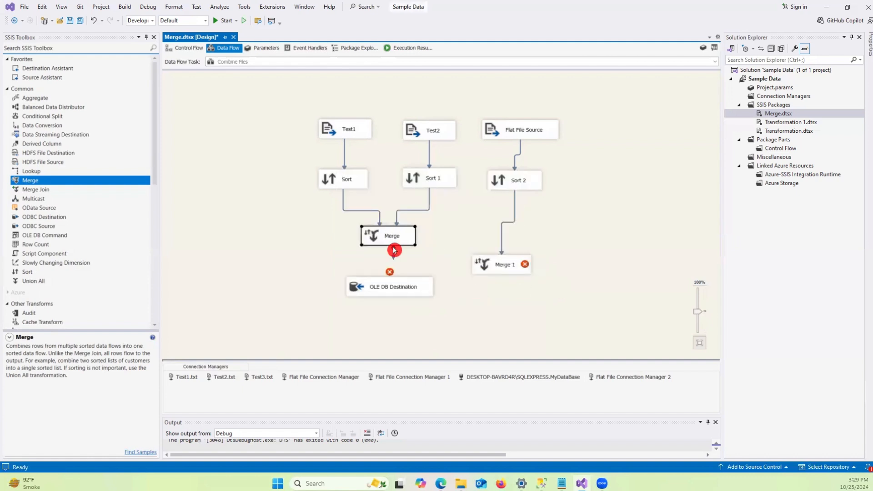
pyautogui.moveTo(393, 259); pyautogui.dragTo(517, 263)
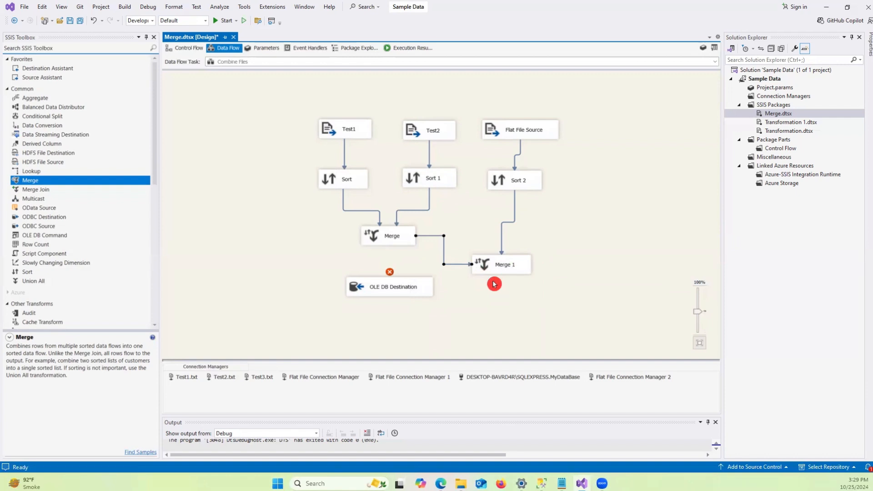
pyautogui.click(395, 288)
pyautogui.click(505, 268)
pyautogui.moveTo(477, 310); pyautogui.dragTo(475, 309)
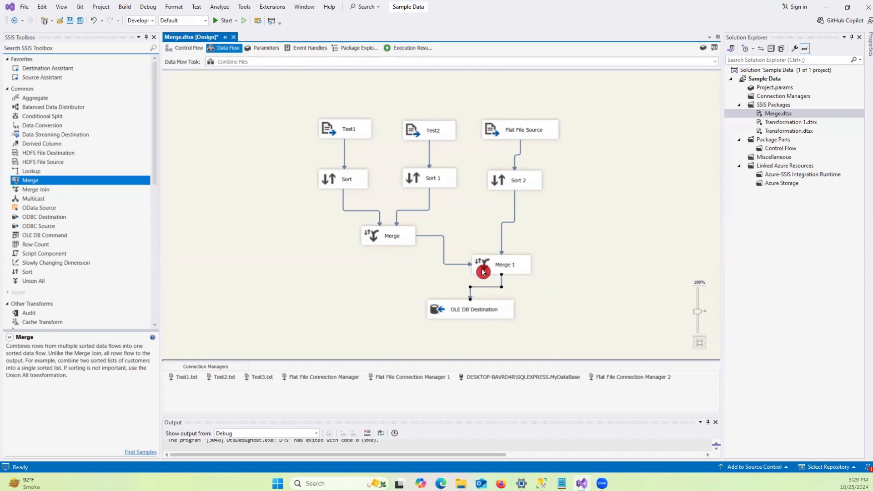
# Enable a data viewer on the path from Merge 1 to OLE DB Destination.
pyautogui.click(482, 286)
pyautogui.rightClick(500, 288)
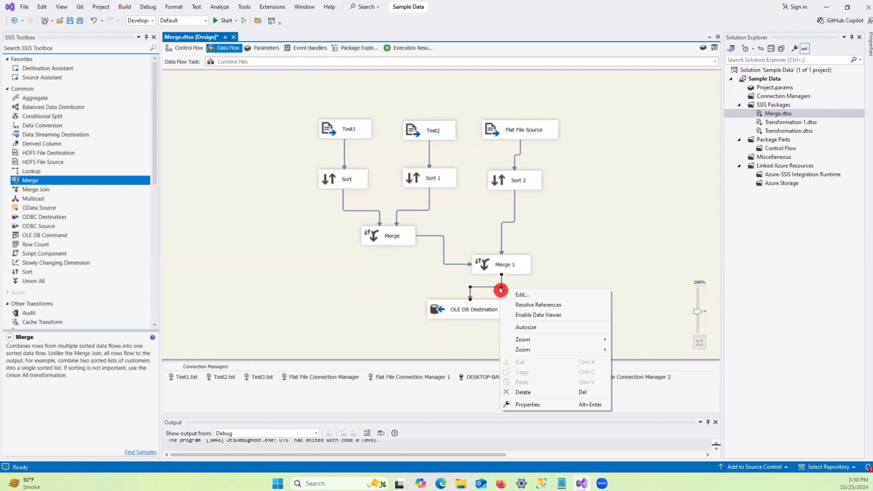
pyautogui.click(533, 318)
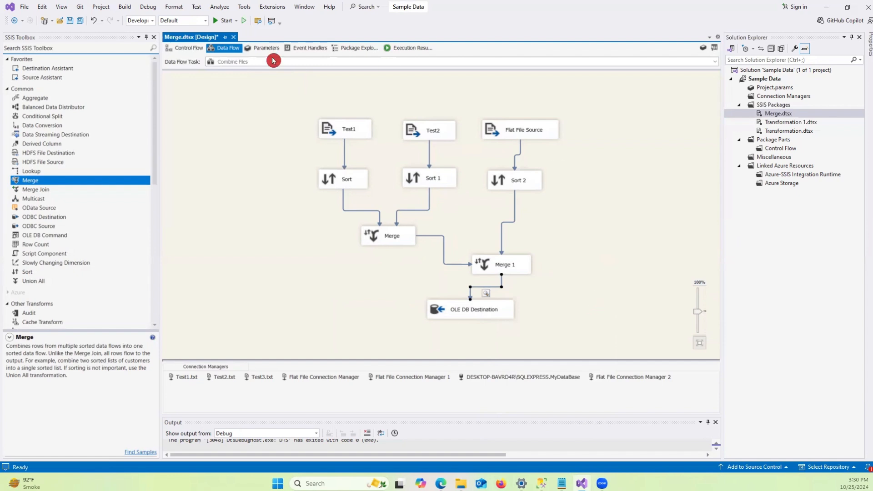
# Execute the Combine Files task from the control flow.
pyautogui.click(176, 48)
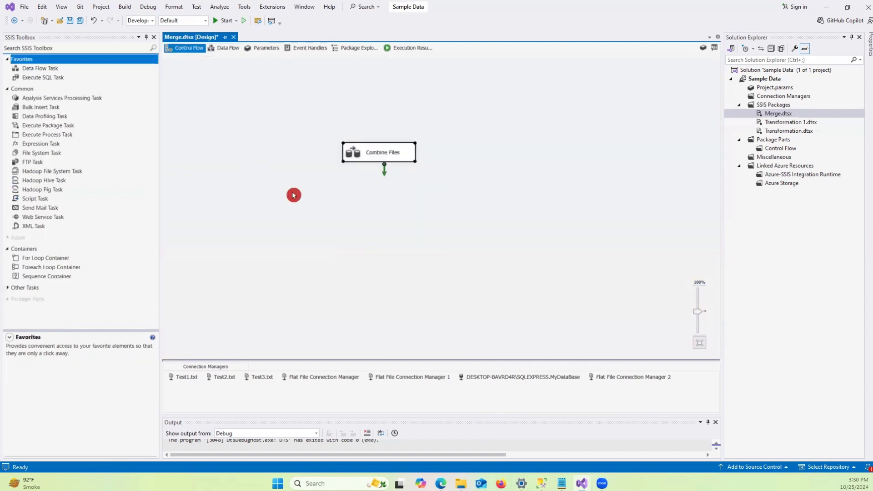
pyautogui.rightClick(373, 150)
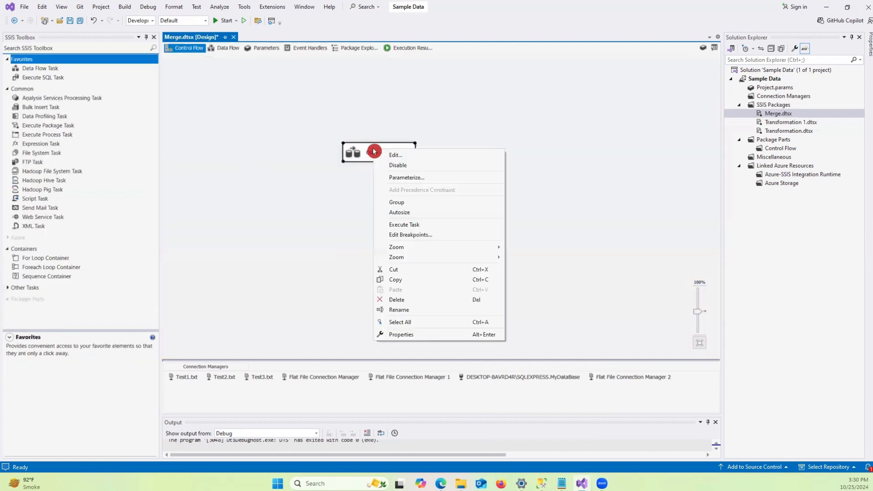
pyautogui.click(411, 226)
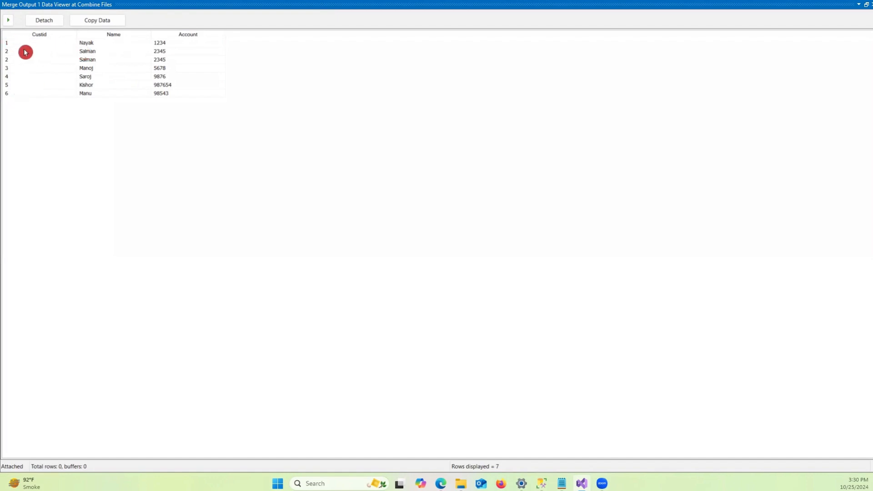
# Examine the rows with Custid 2 in the Merge output data viewer, then close the viewer and stop debugging.
pyautogui.moveTo(18, 53); pyautogui.dragTo(108, 60)
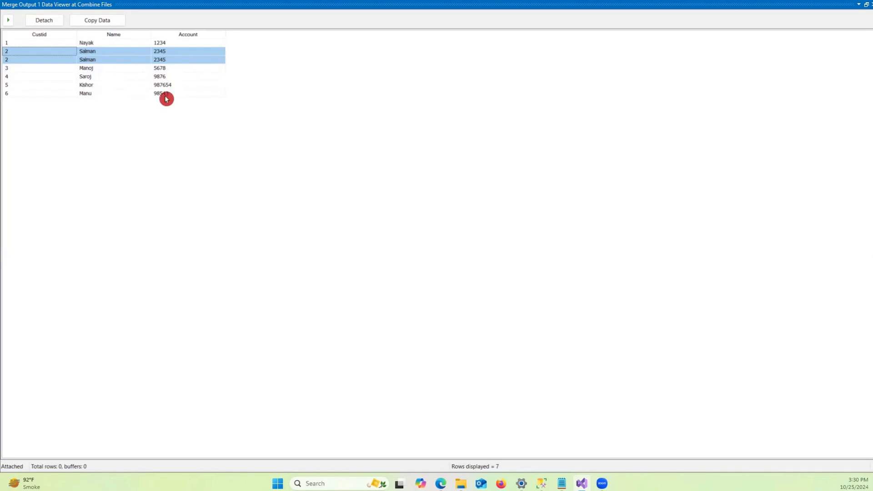
pyautogui.click(869, 7)
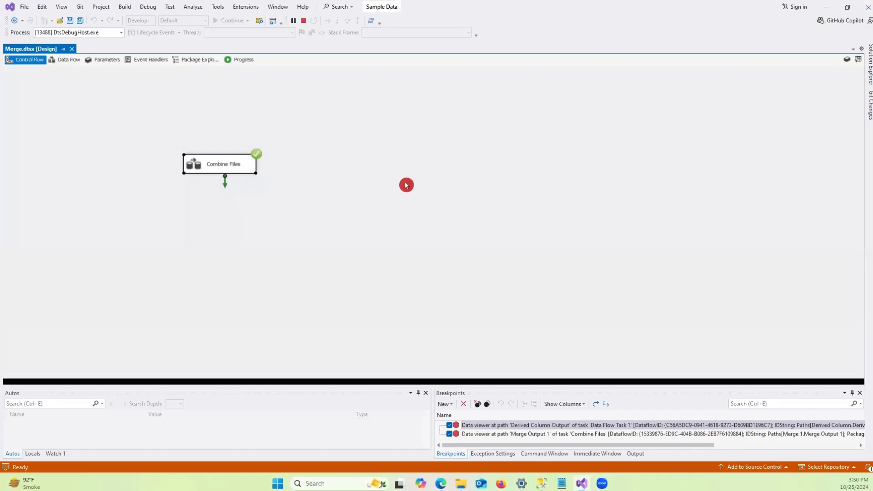
pyautogui.click(304, 21)
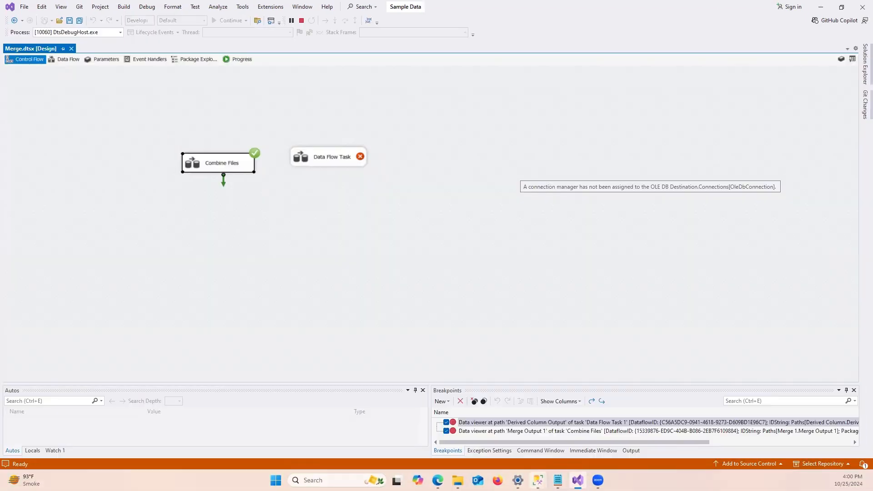
# Switch to SQL Server Management Studio and run the SELECT TOP (1000) query on the Customer_Info table.
pyautogui.moveTo(538, 481)
pyautogui.click(589, 450)
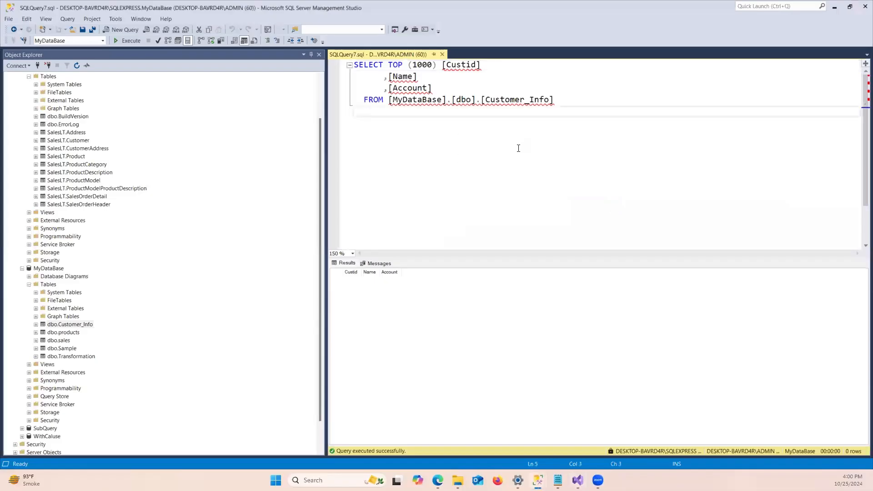
pyautogui.click(561, 99)
pyautogui.press('Return')
pyautogui.press('Return')
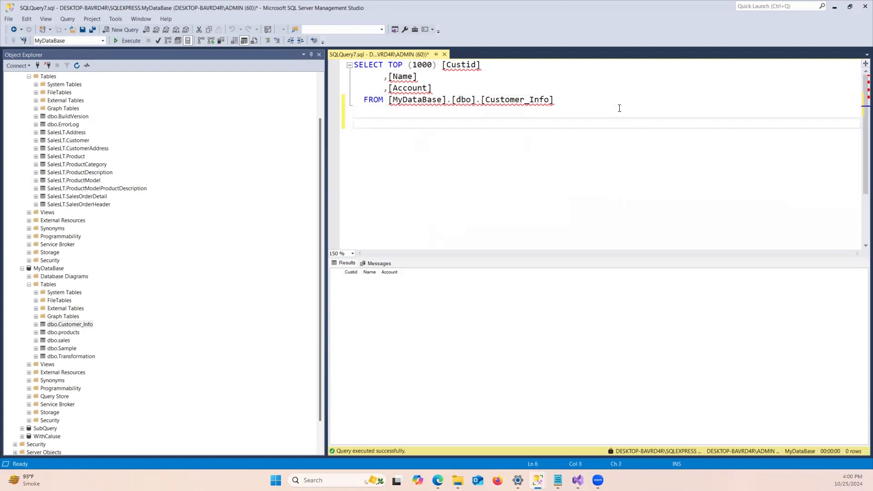
pyautogui.moveTo(602, 106); pyautogui.dragTo(355, 64)
pyautogui.click(130, 40)
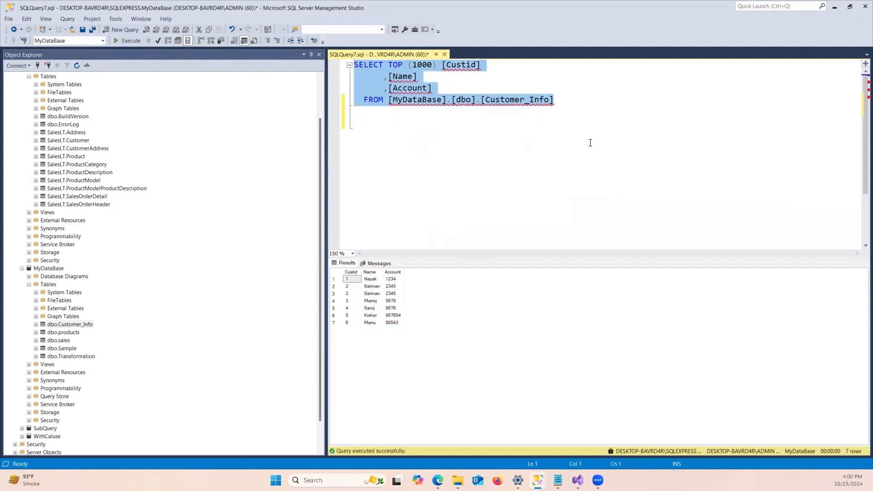
pyautogui.click(575, 100)
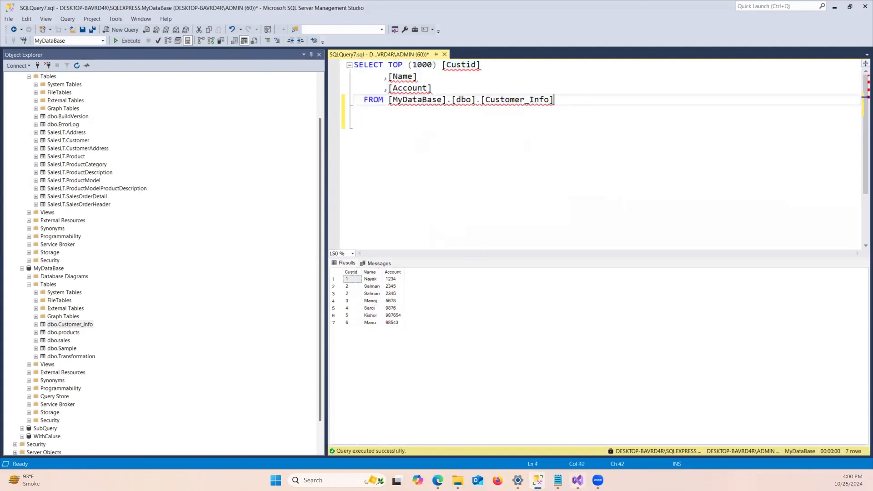
# Switch back to Visual Studio and delete all Sort and Merge transformations from the Combine Files data flow, keeping the three sources and the destination.
pyautogui.click(577, 480)
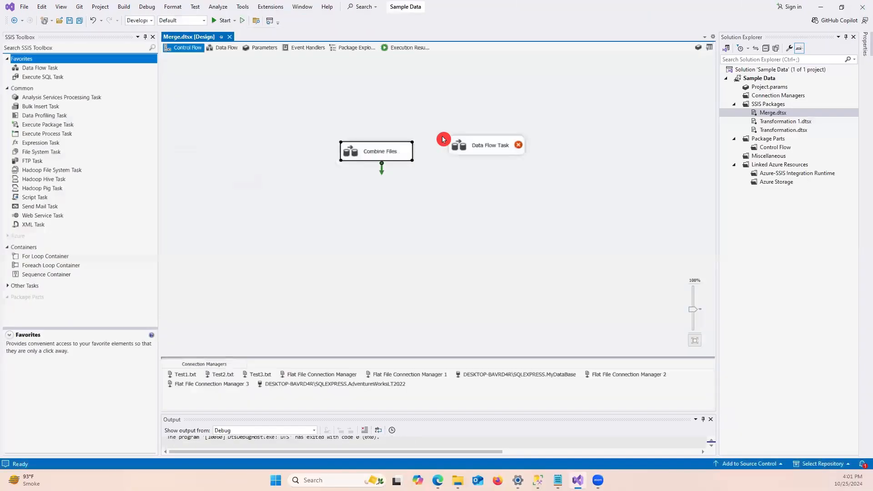
pyautogui.click(43, 71)
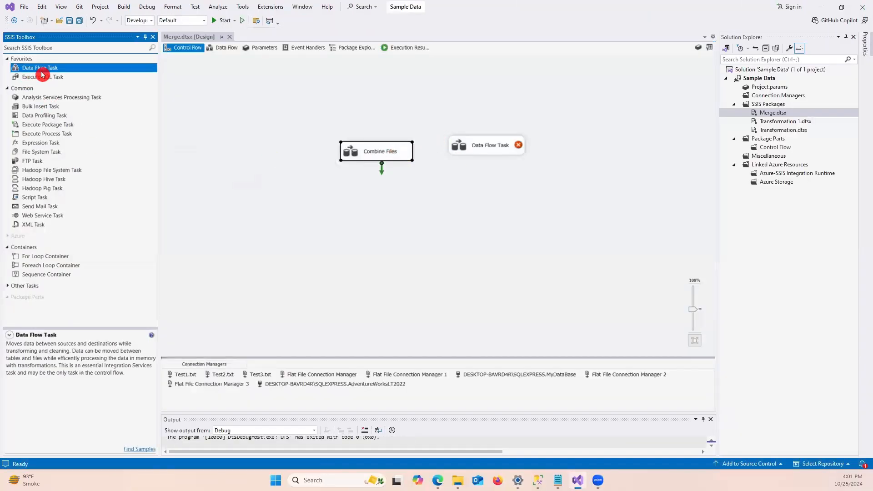
pyautogui.doubleClick(380, 153)
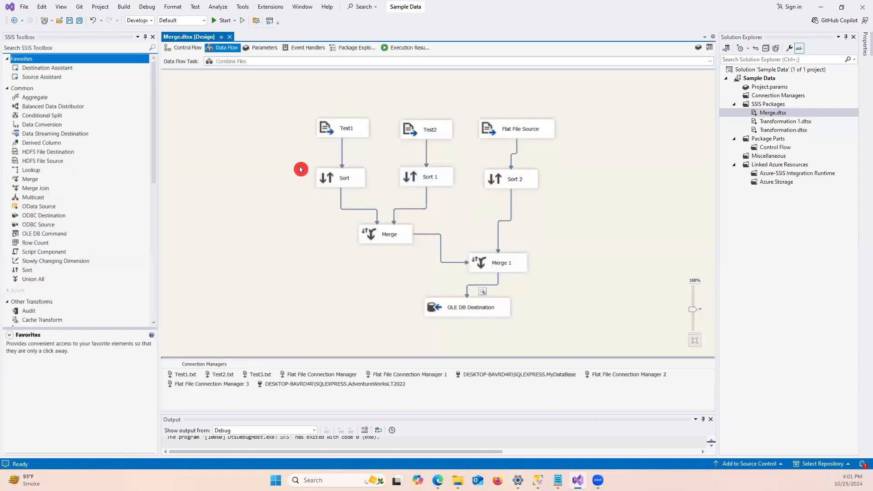
pyautogui.moveTo(296, 160); pyautogui.dragTo(549, 276)
pyautogui.press('Delete')
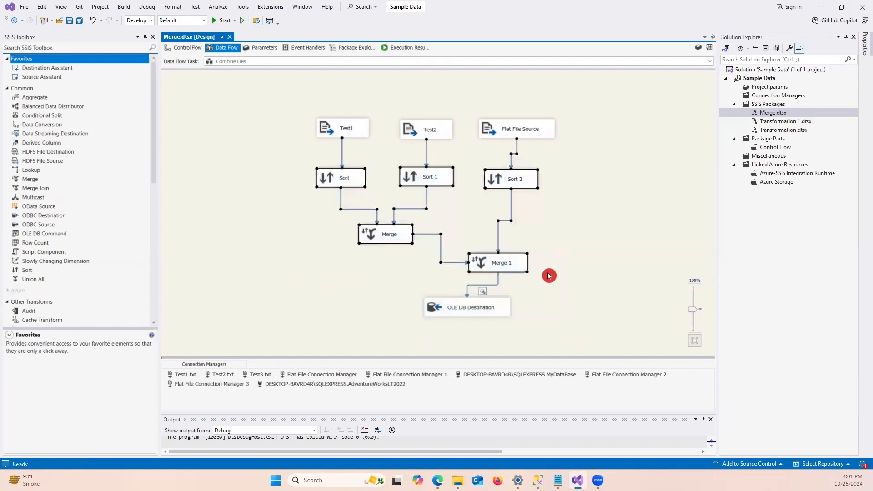
pyautogui.click(364, 132)
pyautogui.click(431, 135)
pyautogui.click(513, 135)
pyautogui.click(449, 188)
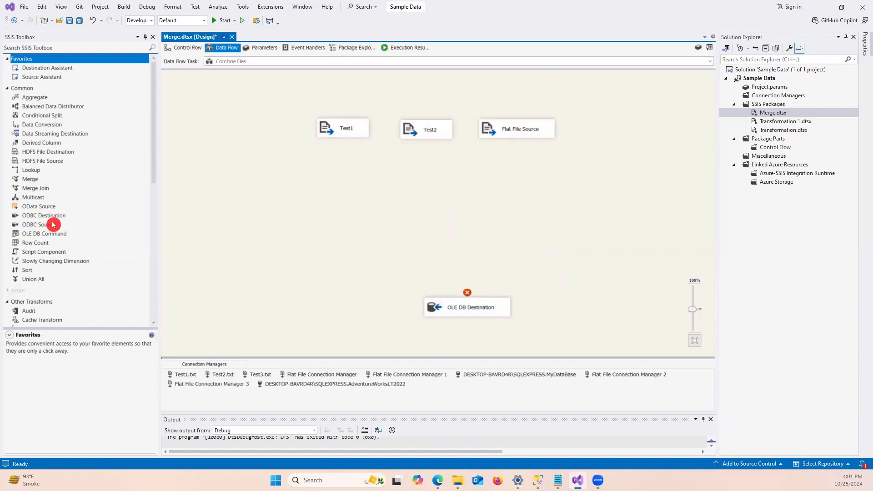
# Add a Union All transformation below the sources and connect Test1, Test2 and Flat File Source to it.
pyautogui.click(27, 280)
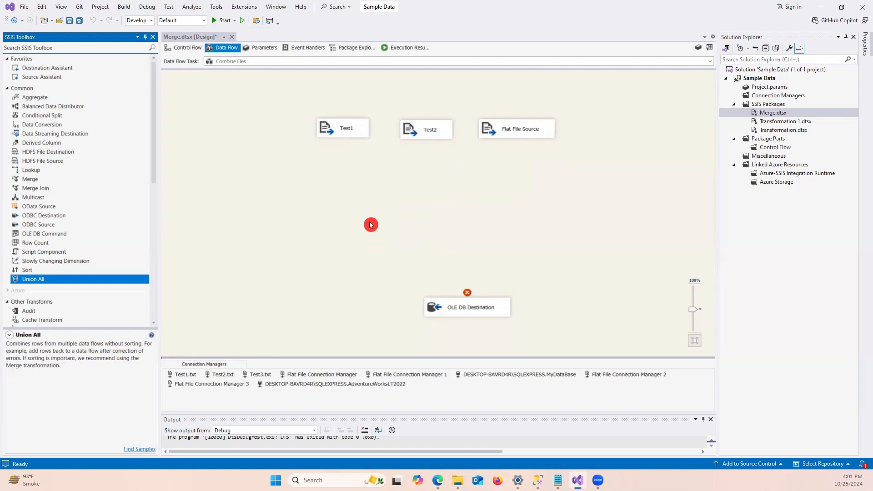
pyautogui.moveTo(30, 281); pyautogui.dragTo(445, 191)
pyautogui.click(355, 132)
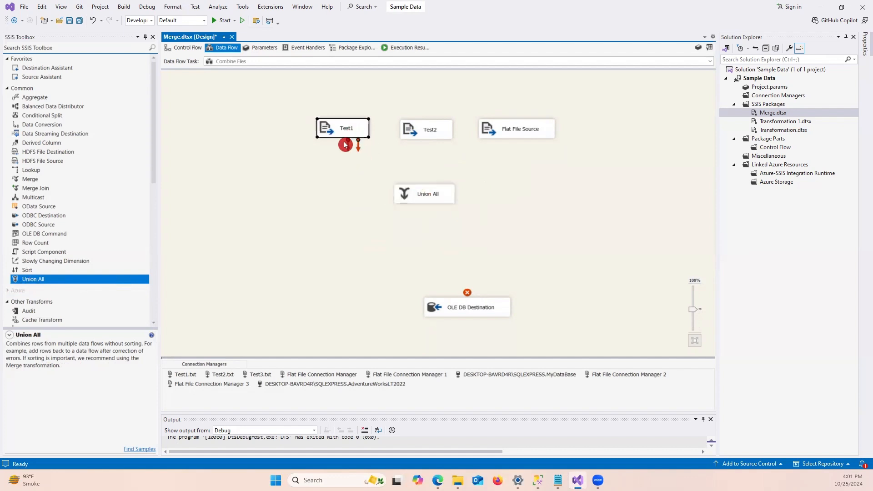
pyautogui.moveTo(348, 144); pyautogui.dragTo(431, 197)
pyautogui.click(427, 132)
pyautogui.moveTo(432, 148); pyautogui.dragTo(421, 193)
pyautogui.click(511, 128)
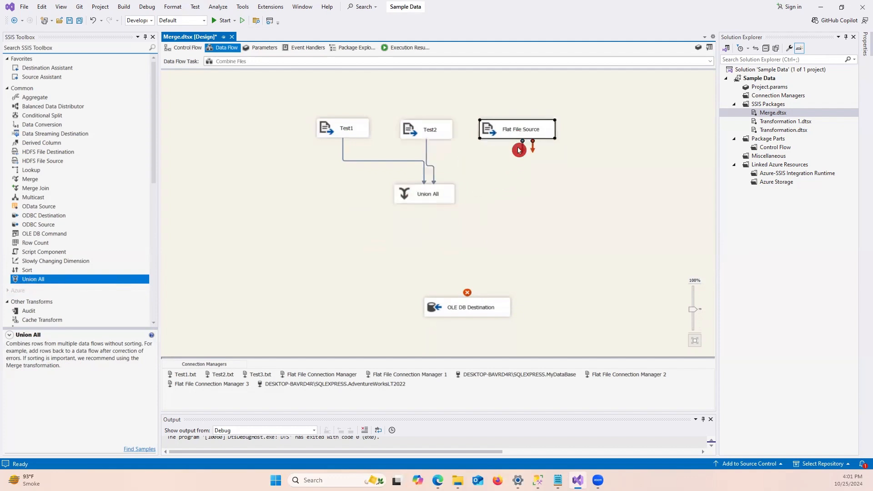
pyautogui.moveTo(522, 150); pyautogui.dragTo(432, 196)
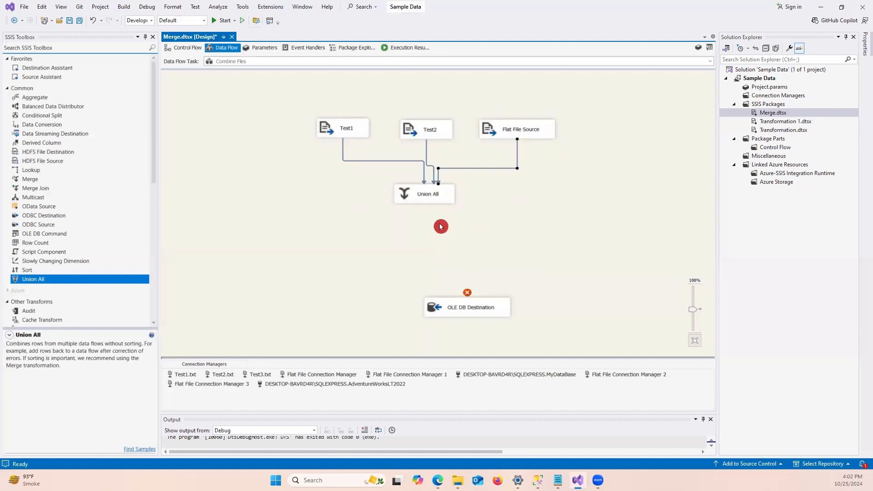
# Move OLE DB Destination directly below Union All and connect the Union All output to it.
pyautogui.moveTo(464, 306); pyautogui.dragTo(436, 271)
pyautogui.click(424, 195)
pyautogui.moveTo(429, 207); pyautogui.dragTo(466, 277)
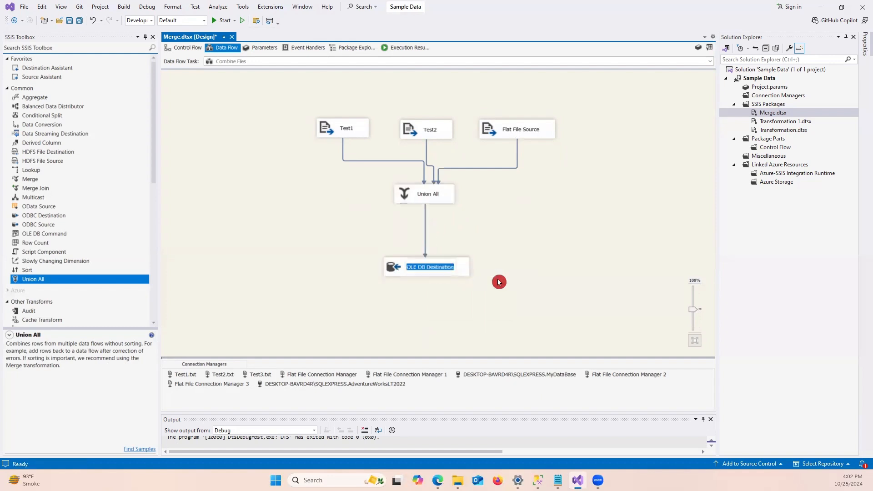
# Enable a data viewer on the path from Union All to OLE DB Destination.
pyautogui.click(425, 227)
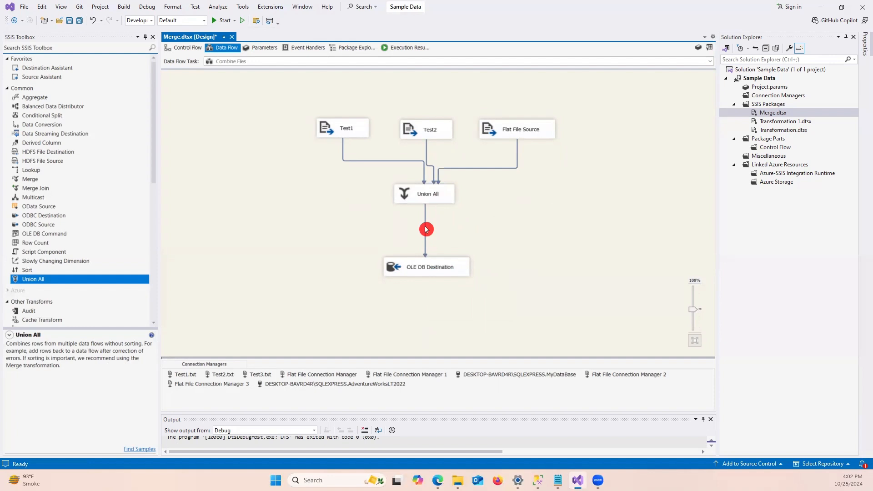
pyautogui.rightClick(427, 230)
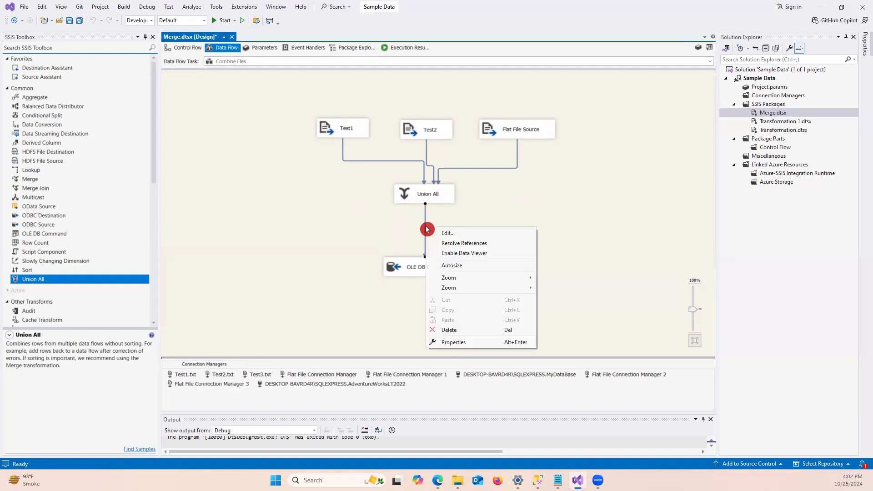
pyautogui.click(468, 253)
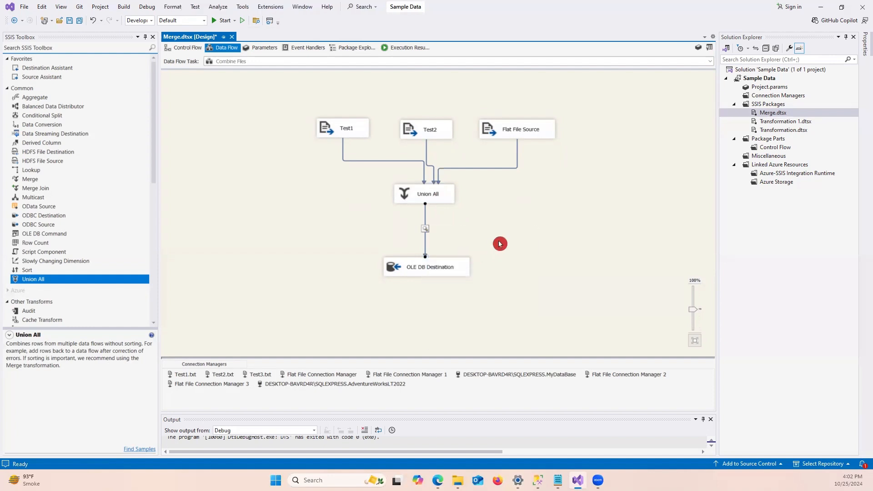
# Execute the Combine Files task with the Union All data flow.
pyautogui.click(181, 49)
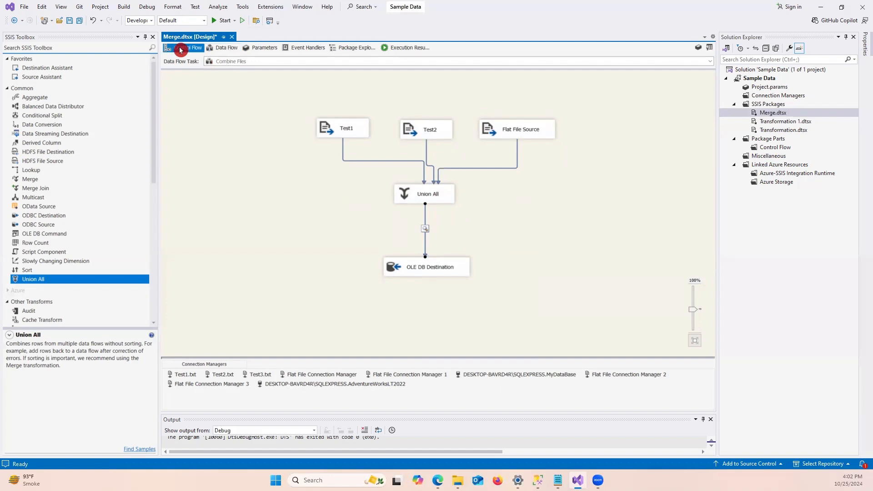
pyautogui.rightClick(374, 150)
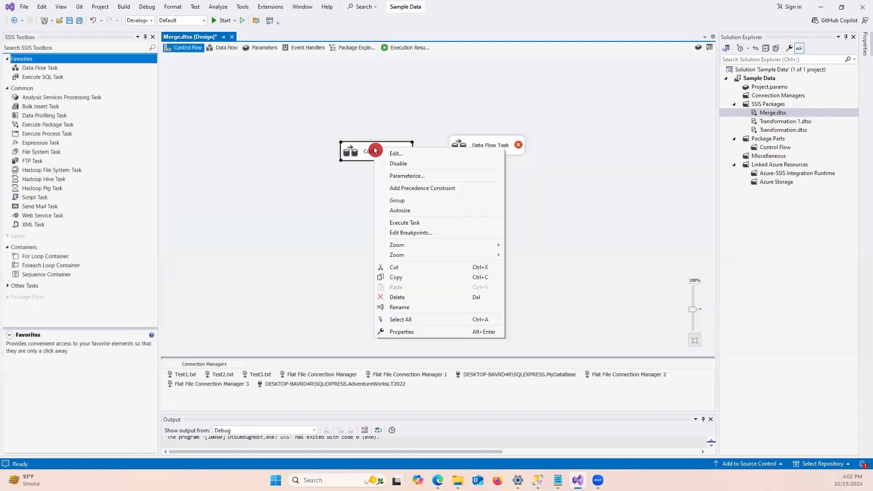
pyautogui.click(423, 226)
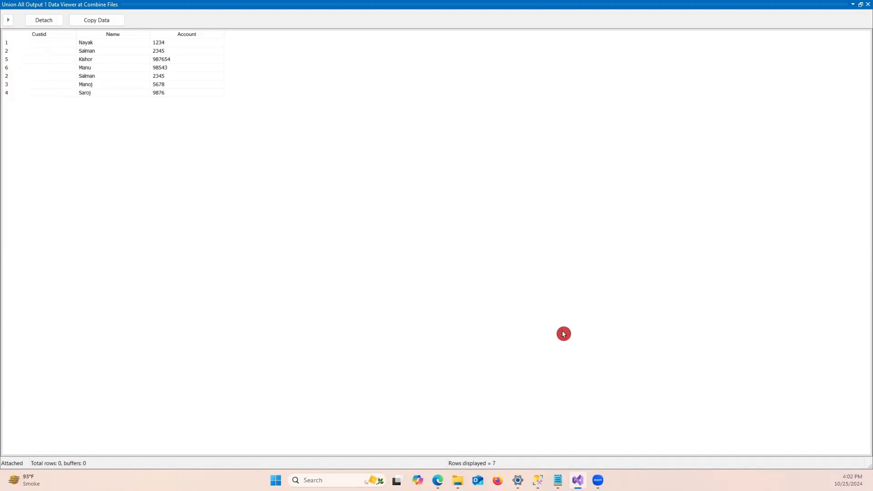
# Switch to SQL Server Management Studio and begin a "Delete from" statement below the SELECT query.
pyautogui.moveTo(538, 481)
pyautogui.click(617, 456)
pyautogui.moveTo(565, 100); pyautogui.dragTo(345, 63)
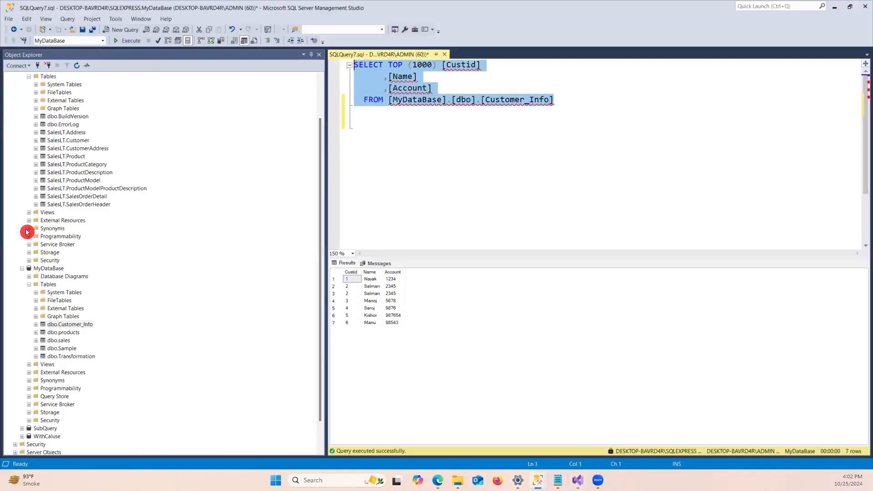
pyautogui.click(500, 136)
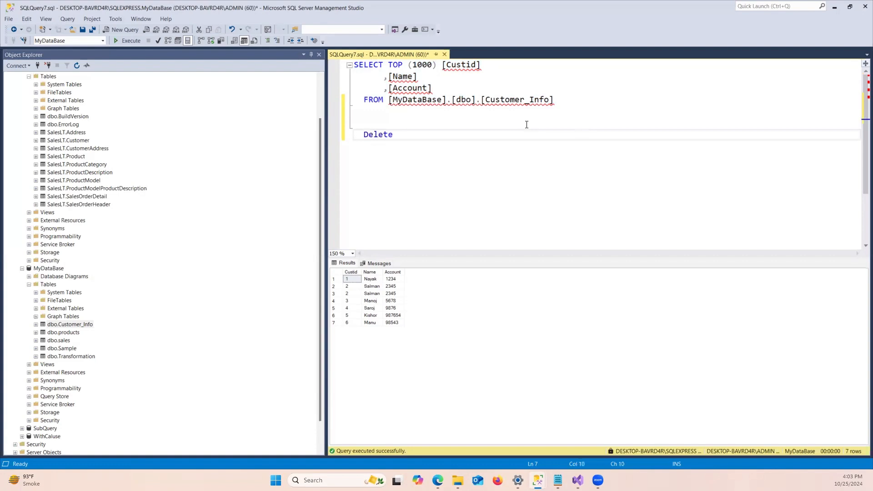
pyautogui.write('Delete from')
# Complete the Delete statement with the table name [MyDataBase].[dbo].[Customer_Info] and execute only that statement.
pyautogui.moveTo(555, 99); pyautogui.dragTo(387, 96)
pyautogui.hotkey('ctrl', 'c')
pyautogui.hotkey('ctrl', 'b')
pyautogui.hotkey('ctrl', 'v')
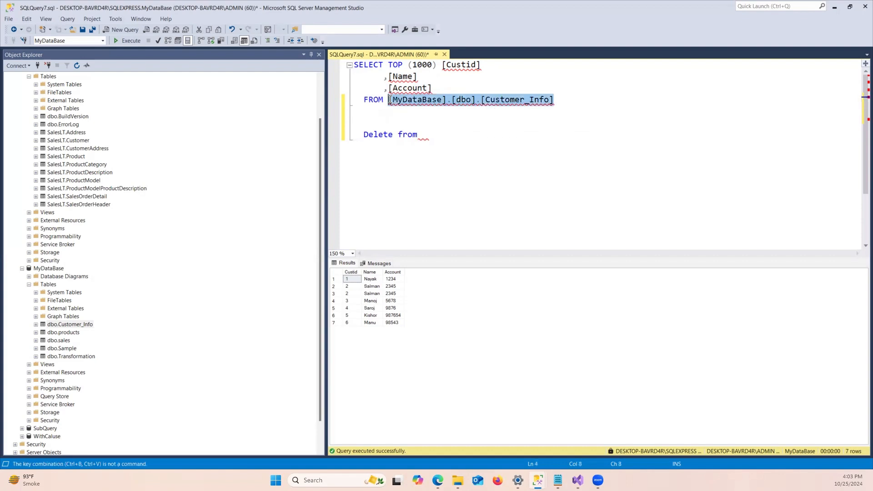
pyautogui.click(441, 136)
pyautogui.hotkey('ctrl', 'v')
pyautogui.moveTo(592, 134); pyautogui.dragTo(359, 141)
pyautogui.click(129, 40)
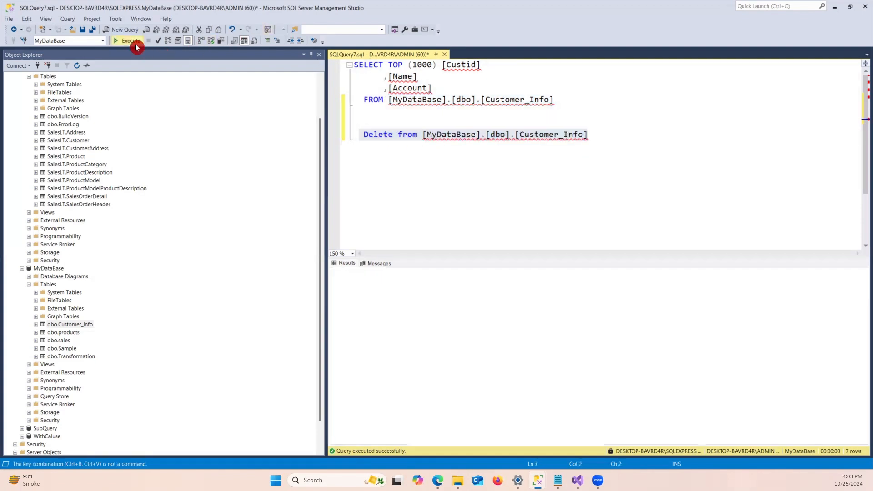
# Execute only the SELECT TOP (1000) query on [MyDataBase].[dbo].[Customer_Info] to check the table after the delete.
pyautogui.click(491, 135)
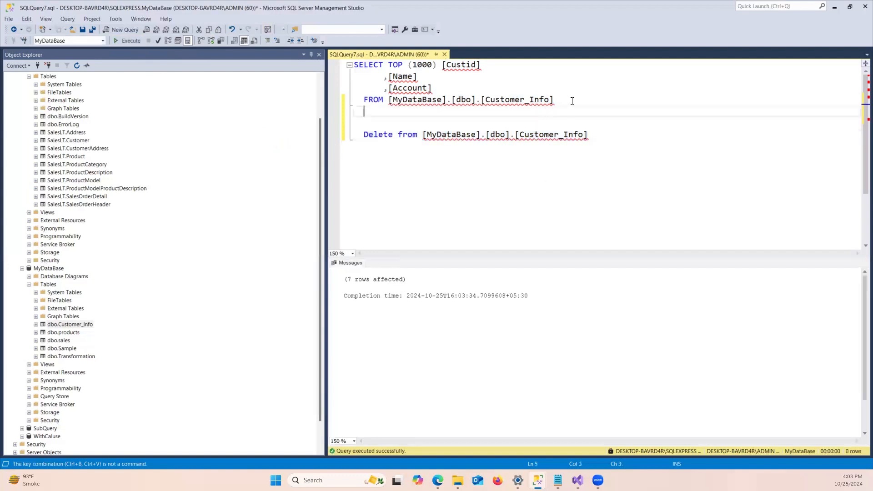
pyautogui.moveTo(555, 100); pyautogui.dragTo(354, 65)
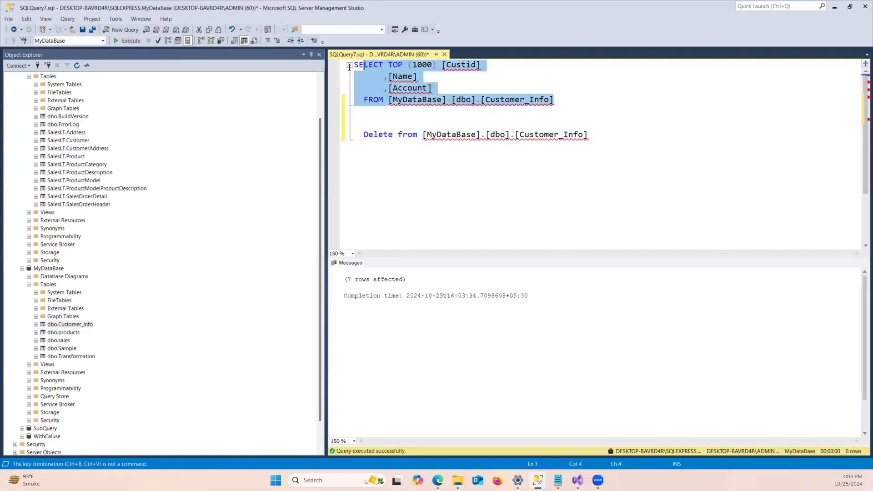
pyautogui.click(128, 40)
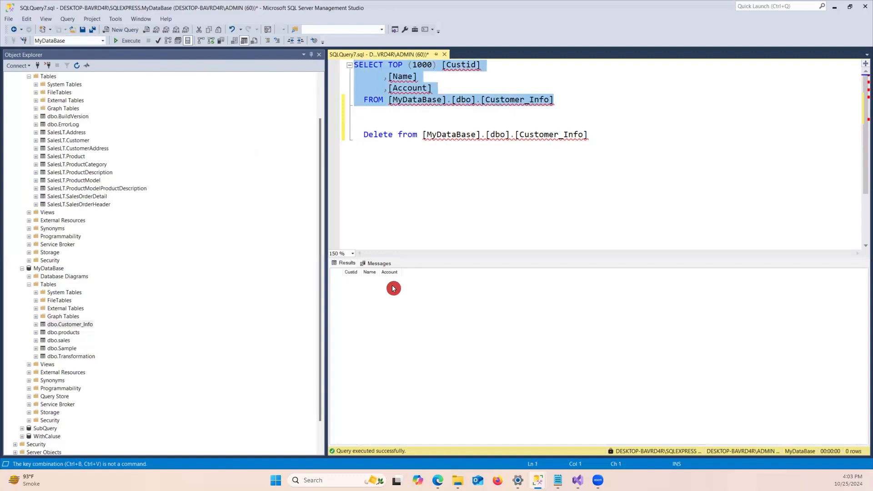
pyautogui.click(451, 134)
# Switch to the Union All data viewer in Visual Studio, let the data flow continue and close the viewer.
pyautogui.hotkey('alt', 'Tab')
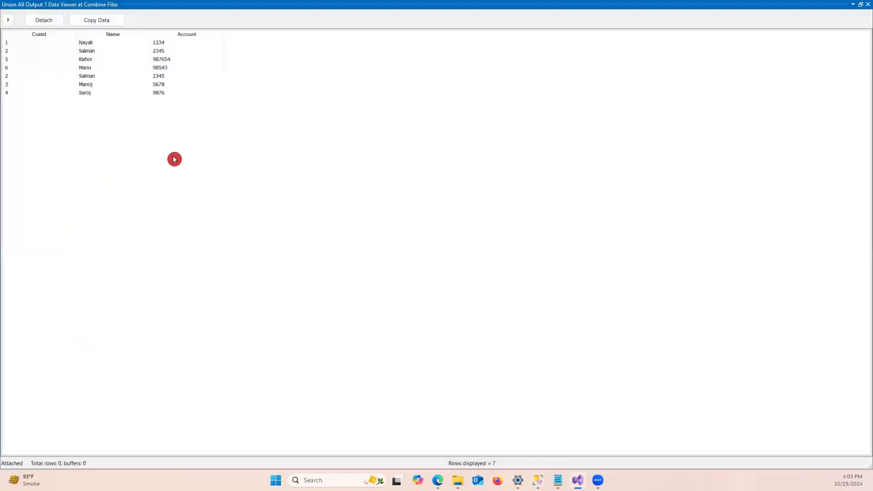
pyautogui.click(9, 23)
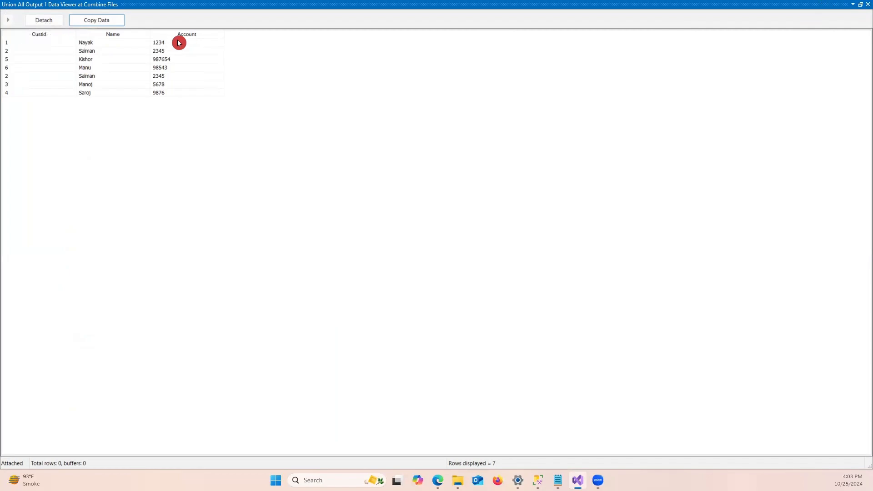
pyautogui.click(865, 7)
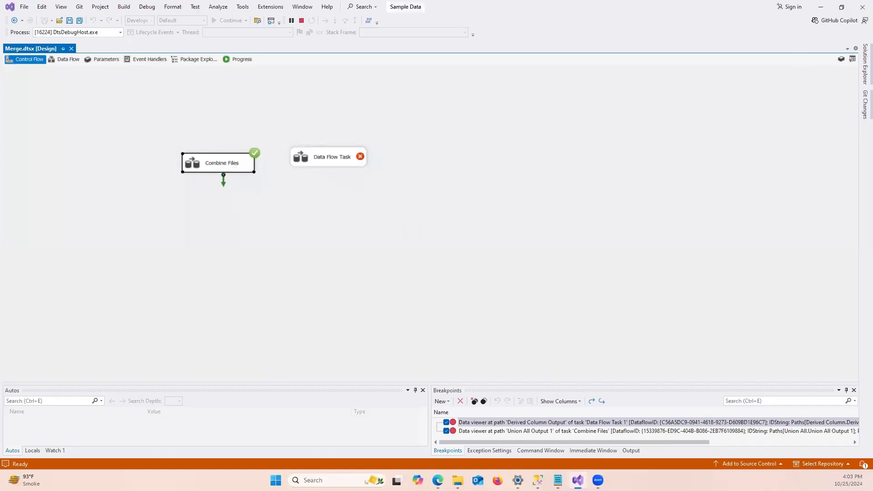
# Switch back to SQL Server Management Studio and rerun only the Customer_Info SELECT query to check the loaded rows.
pyautogui.moveTo(538, 480)
pyautogui.click(577, 425)
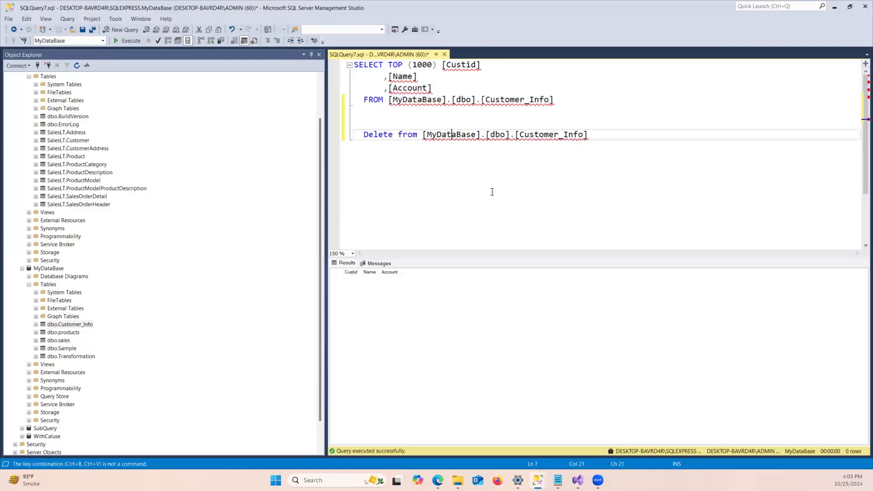
pyautogui.moveTo(561, 102); pyautogui.dragTo(272, 64)
pyautogui.click(128, 40)
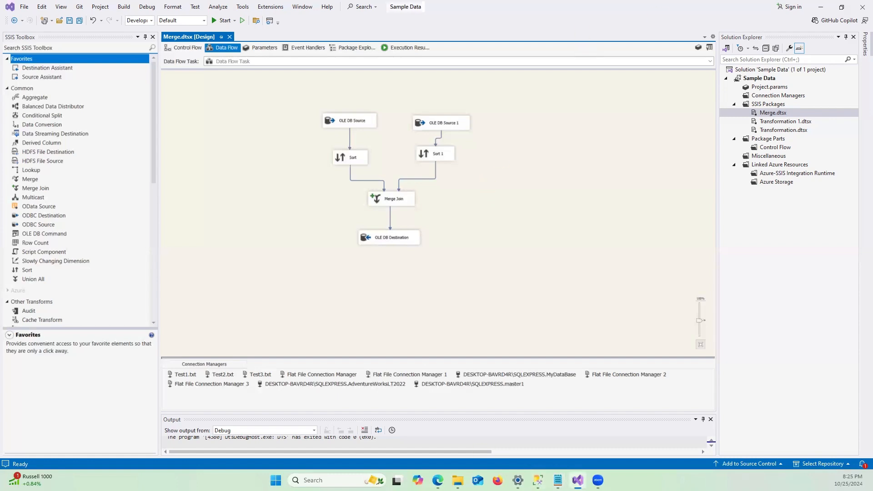
# In SQL Server Management Studio, list the top 1000 rows of the dbo.sales table in MyDataBase.
pyautogui.click(538, 480)
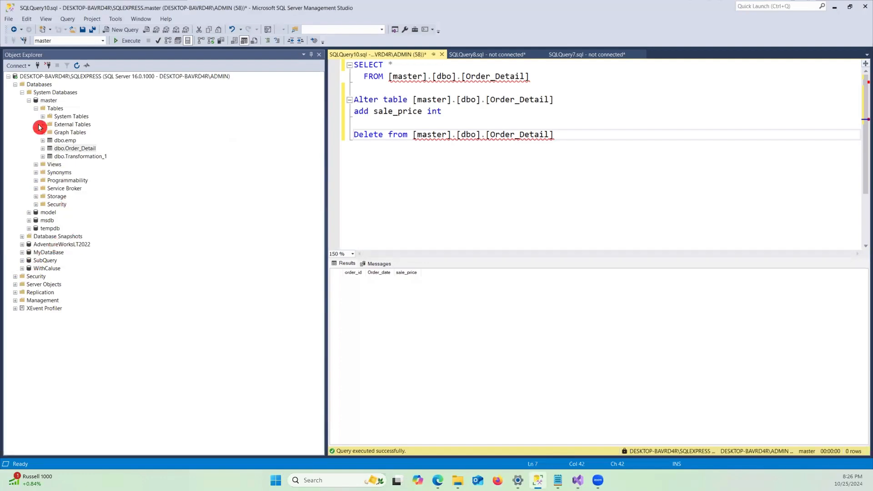
pyautogui.click(22, 253)
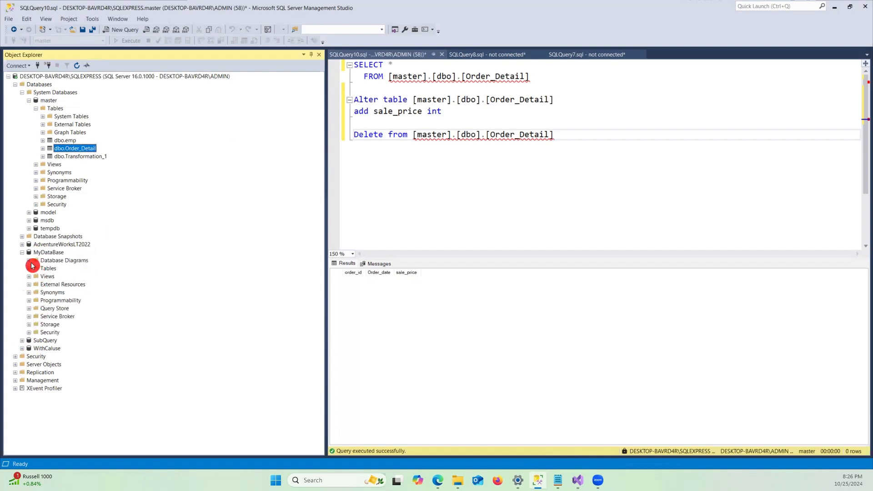
pyautogui.click(30, 269)
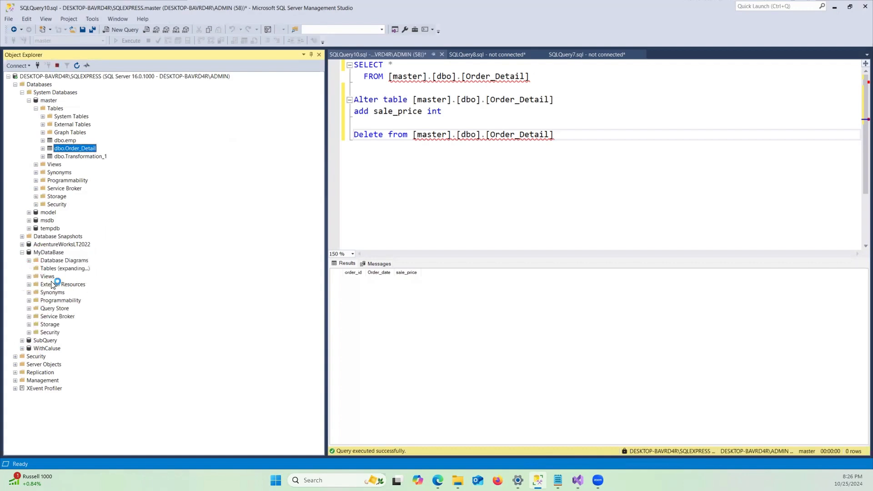
pyautogui.click(68, 326)
pyautogui.rightClick(68, 327)
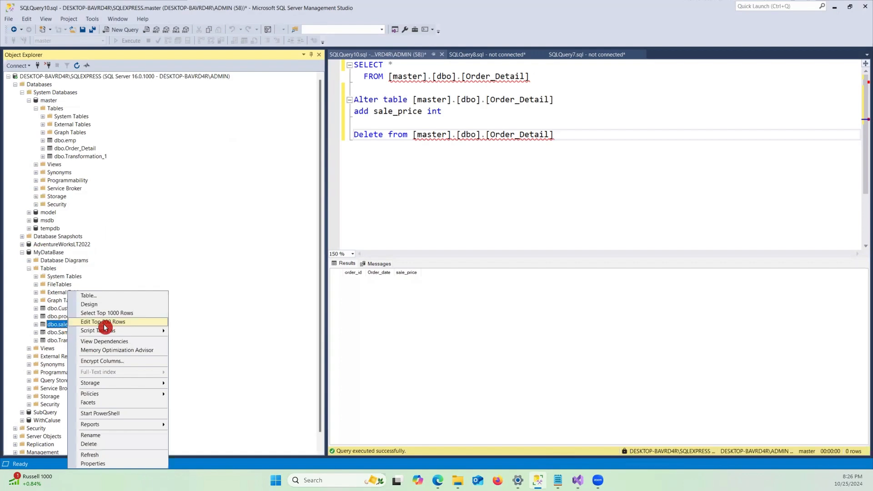
pyautogui.click(458, 298)
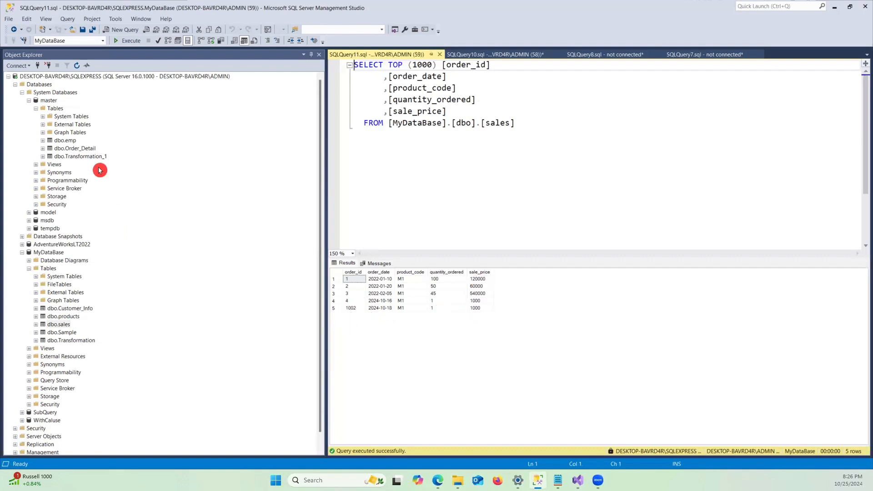
# Go to the Order_Detail query and execute only its SELECT statement on [master].[dbo].[Order_Detail].
pyautogui.click(472, 55)
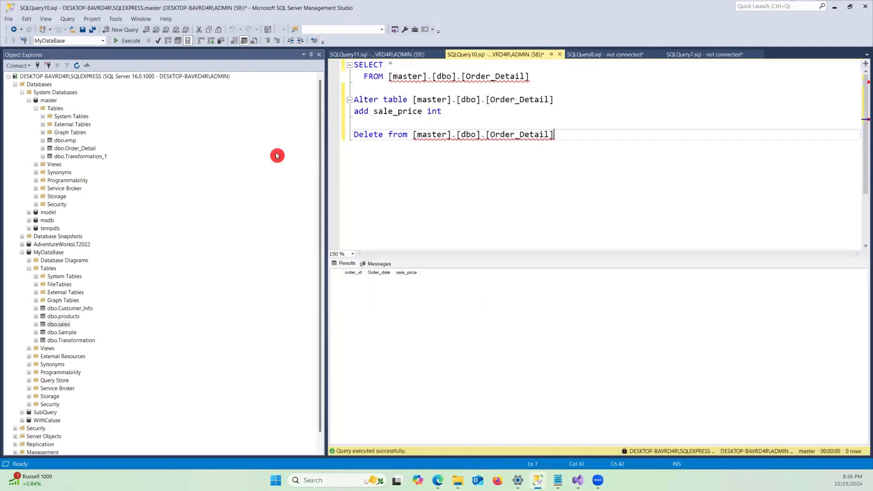
pyautogui.click(70, 149)
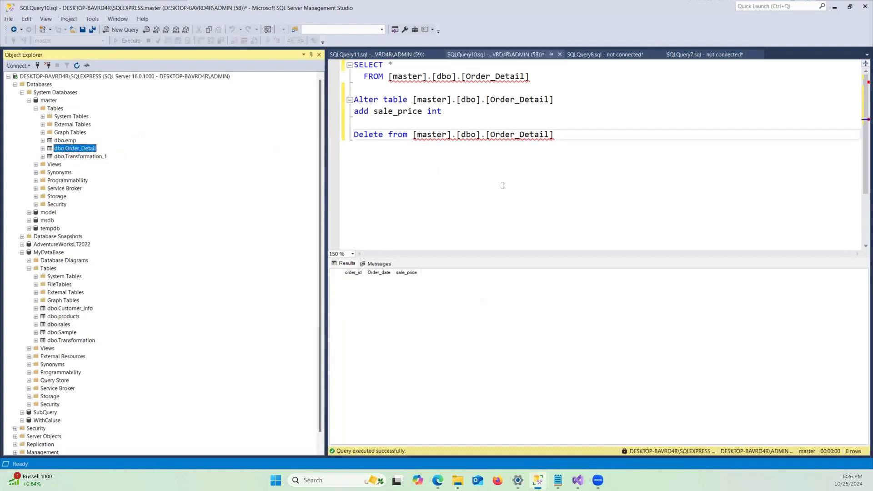
pyautogui.click(481, 54)
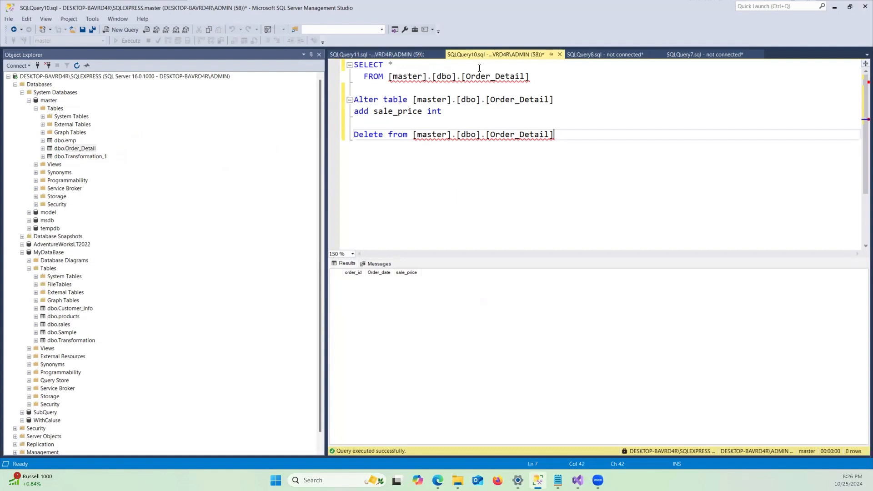
pyautogui.moveTo(530, 77); pyautogui.dragTo(326, 59)
pyautogui.click(129, 40)
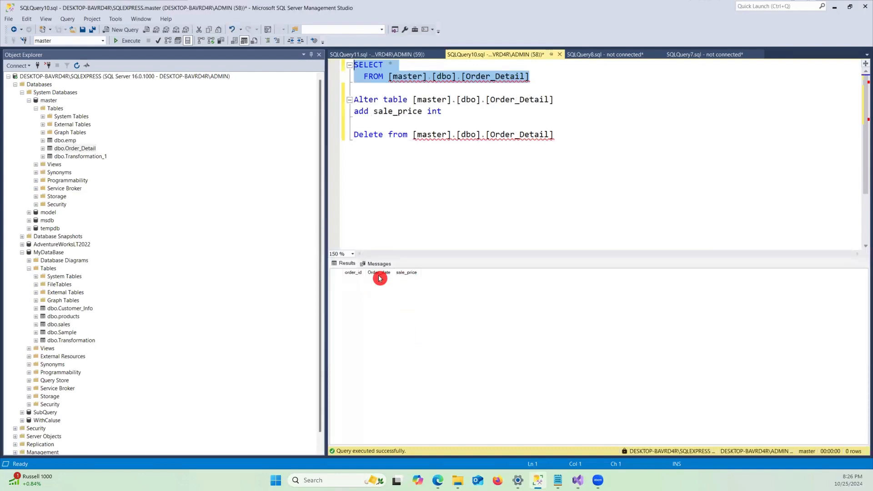
# Compare the columns of the sales table with those of Order_Detail, including the Alter table statement for sale_price.
pyautogui.click(398, 56)
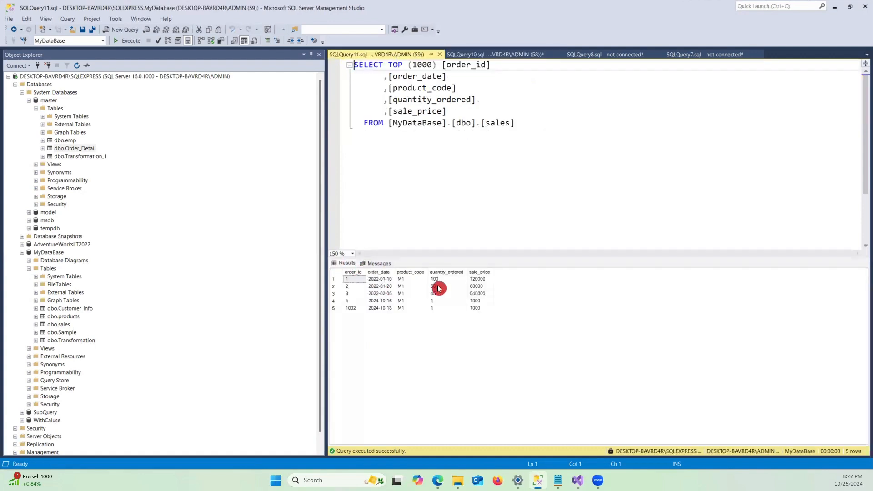
pyautogui.click(498, 56)
pyautogui.moveTo(448, 112); pyautogui.dragTo(355, 100)
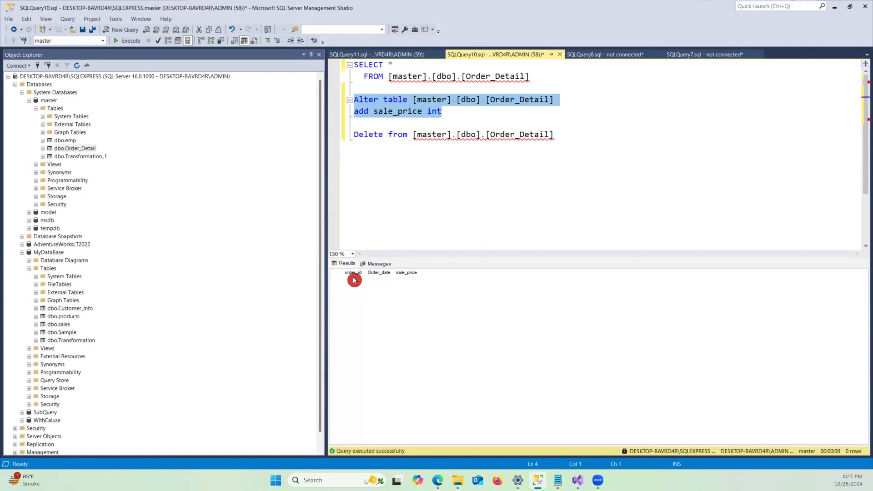
pyautogui.click(388, 54)
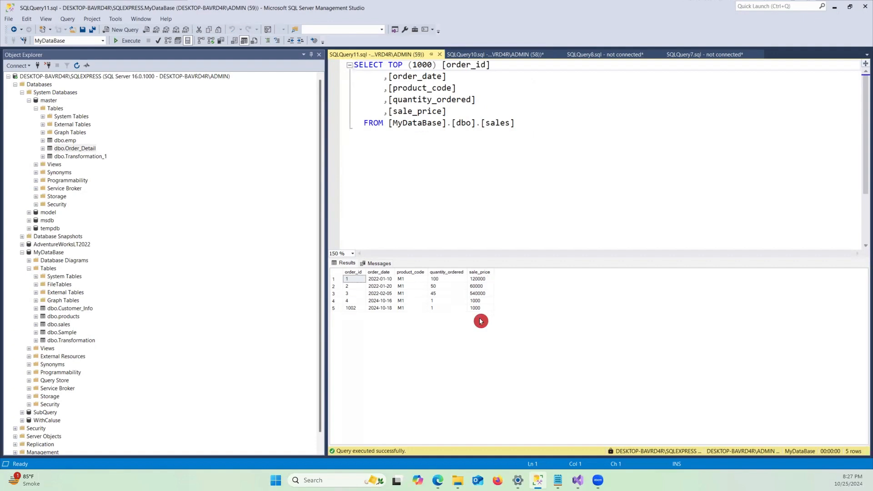
# Switch to Visual Studio, add a new Data Flow Task below Combine Files in the Merge.dtsx control flow and open it.
pyautogui.hotkey('alt', 'Tab')
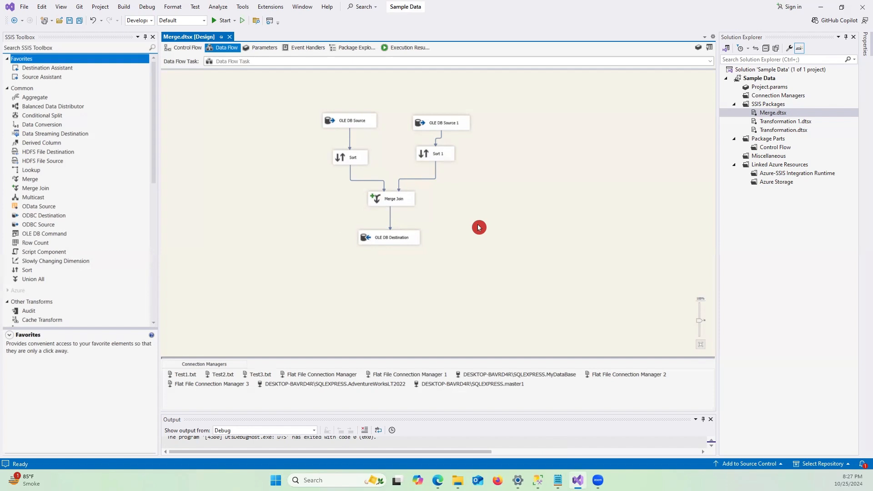
pyautogui.click(185, 48)
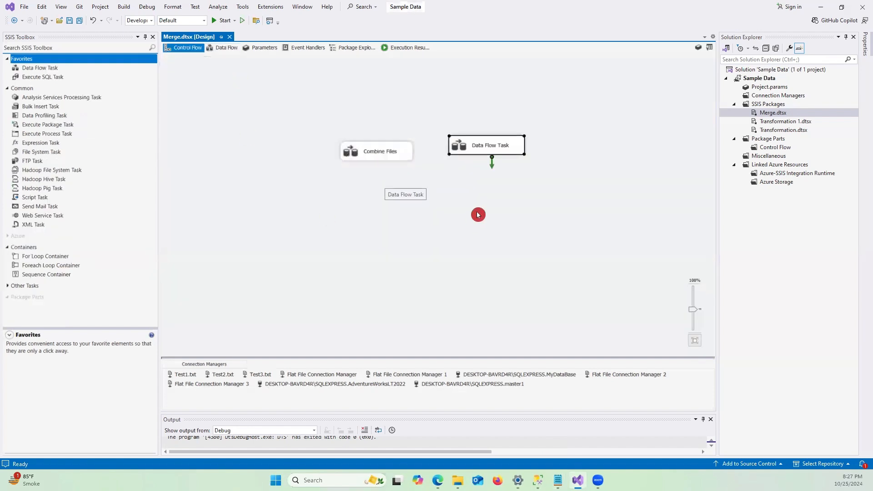
pyautogui.moveTo(42, 70); pyautogui.dragTo(98, 81)
pyautogui.moveTo(287, 181); pyautogui.dragTo(267, 195)
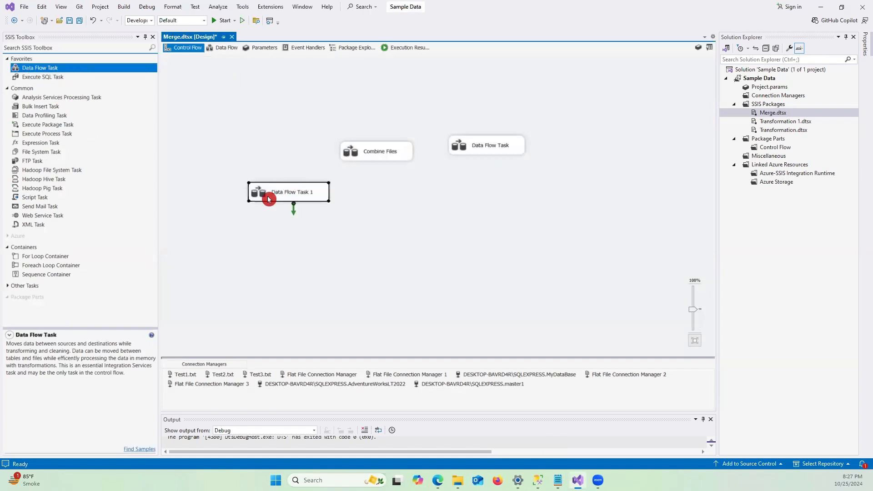
pyautogui.doubleClick(268, 193)
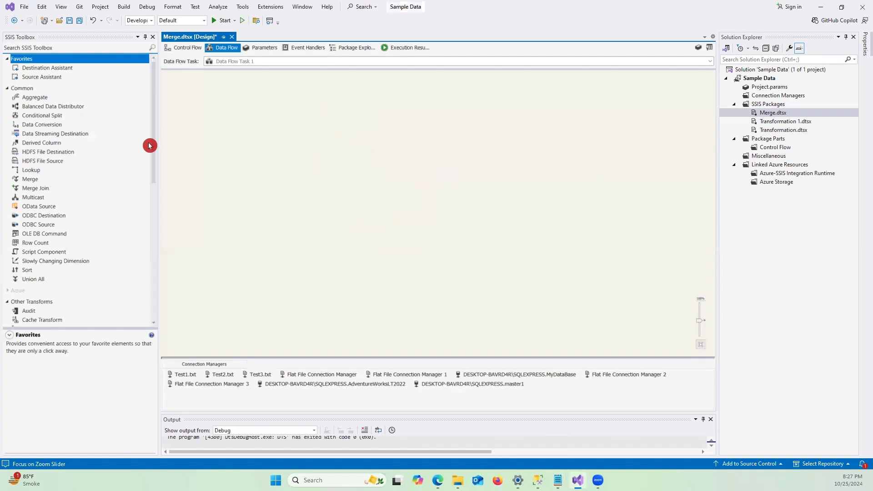
# Add an OLE DB Destination to the new data flow and place an OLE DB Source above it.
pyautogui.scroll(-10, 82, 191)
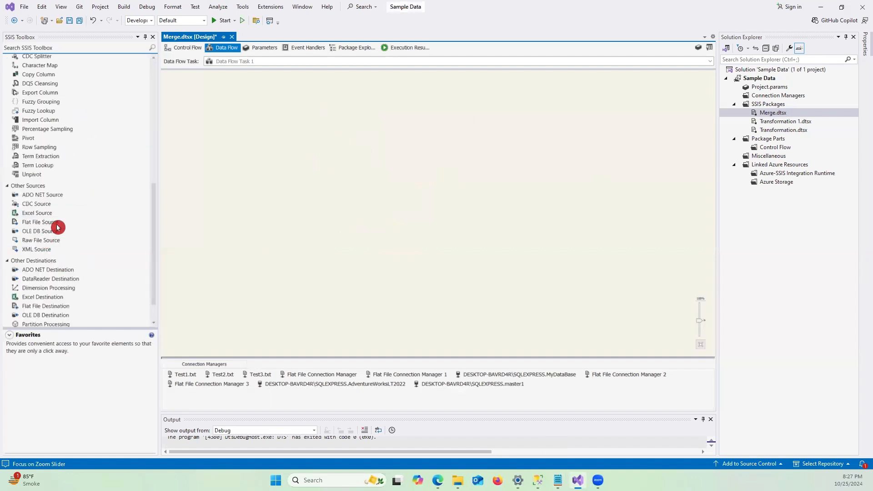
pyautogui.scroll(-2, 68, 246)
pyautogui.moveTo(46, 284); pyautogui.dragTo(280, 197)
pyautogui.moveTo(298, 136); pyautogui.dragTo(298, 136)
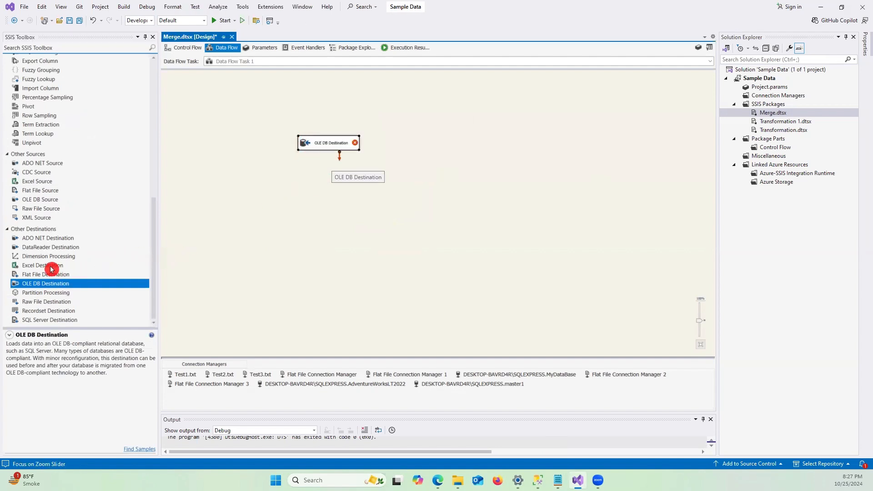
pyautogui.moveTo(327, 144); pyautogui.dragTo(314, 233)
pyautogui.scroll(2, 57, 237)
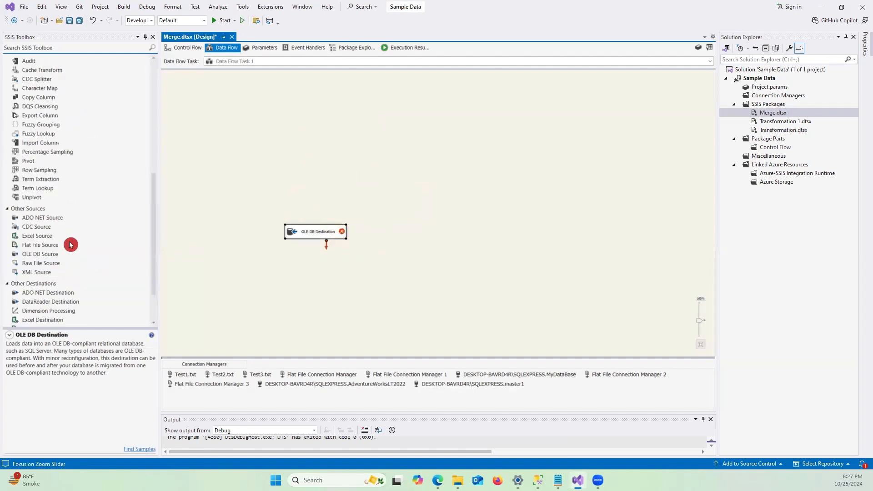
pyautogui.moveTo(48, 255); pyautogui.dragTo(144, 252)
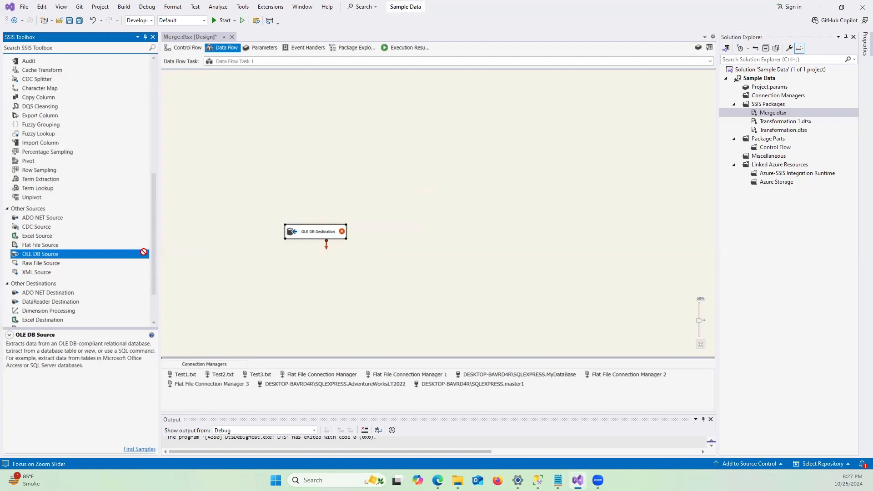
pyautogui.moveTo(288, 142); pyautogui.dragTo(321, 153)
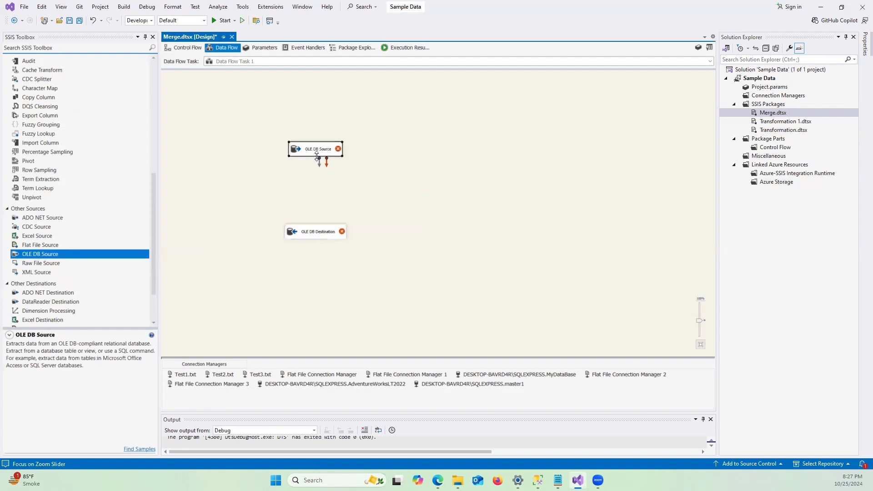
# Configure the OLE DB Source with the DESKTOP-BAVRD4R\SQLEXPRESS.MyDataBase connection and the [dbo].[sales] table, review its columns and accept the settings.
pyautogui.doubleClick(345, 148)
pyautogui.click(526, 184)
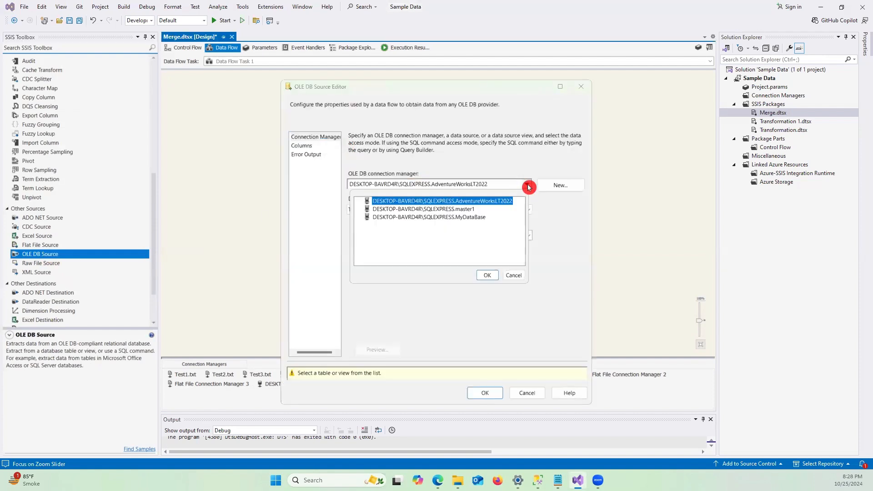
pyautogui.click(461, 217)
pyautogui.click(487, 275)
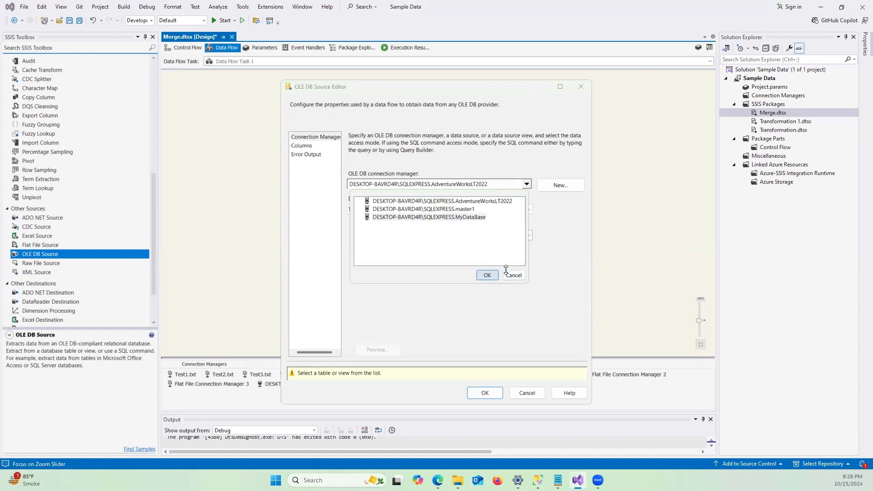
pyautogui.click(395, 209)
pyautogui.click(357, 214)
pyautogui.click(376, 236)
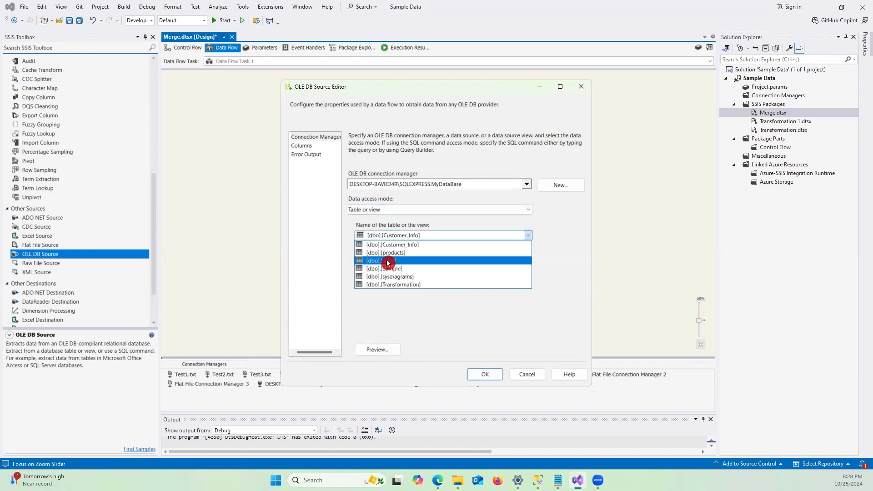
pyautogui.click(385, 261)
pyautogui.click(304, 146)
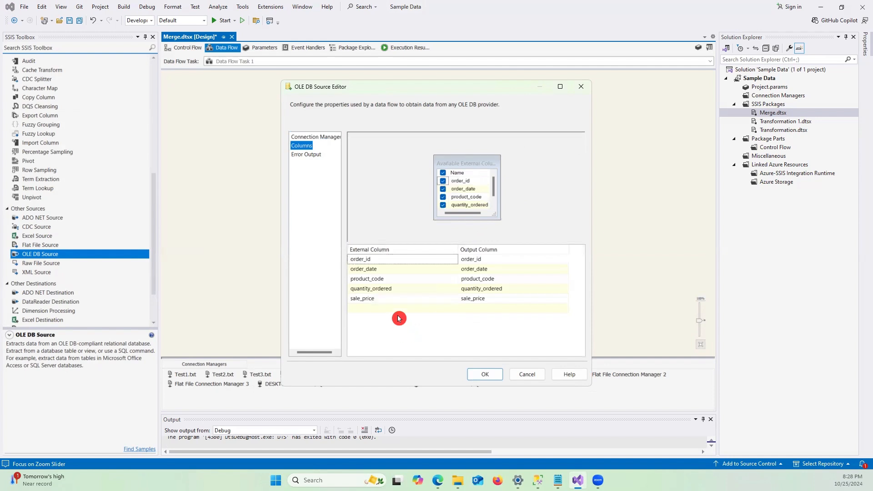
pyautogui.click(481, 376)
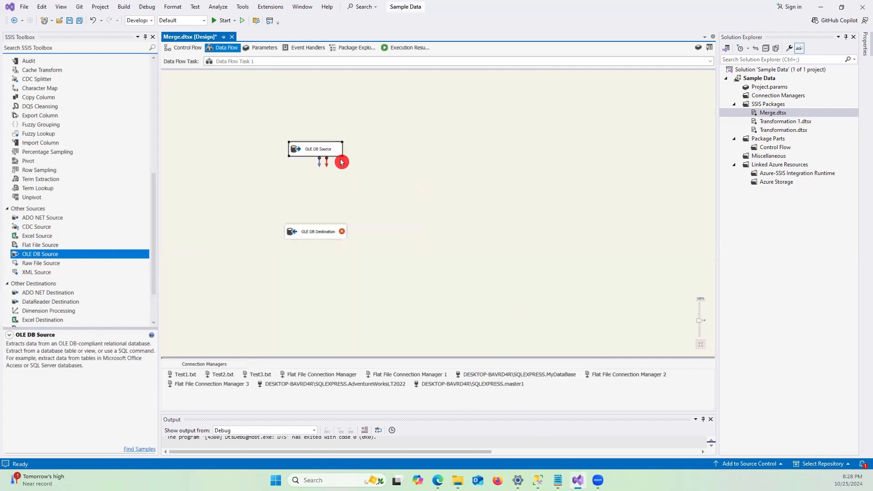
# Move the OLE DB Destination aside to make room and add a second OLE DB Source beside the first one.
pyautogui.click(310, 234)
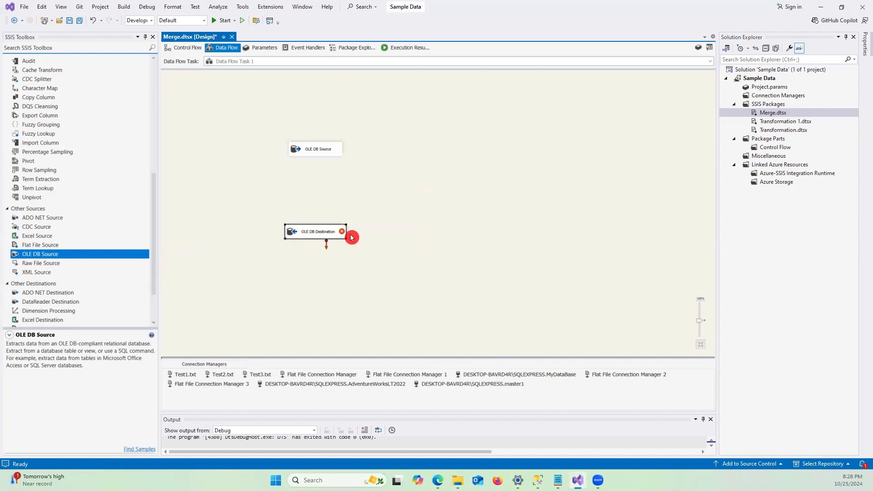
pyautogui.moveTo(318, 232); pyautogui.dragTo(394, 224)
pyautogui.click(326, 149)
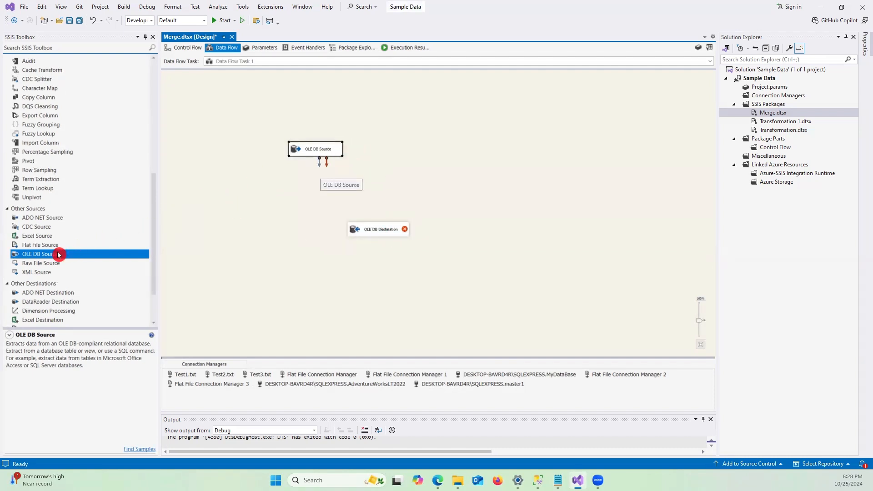
pyautogui.moveTo(44, 255); pyautogui.dragTo(397, 148)
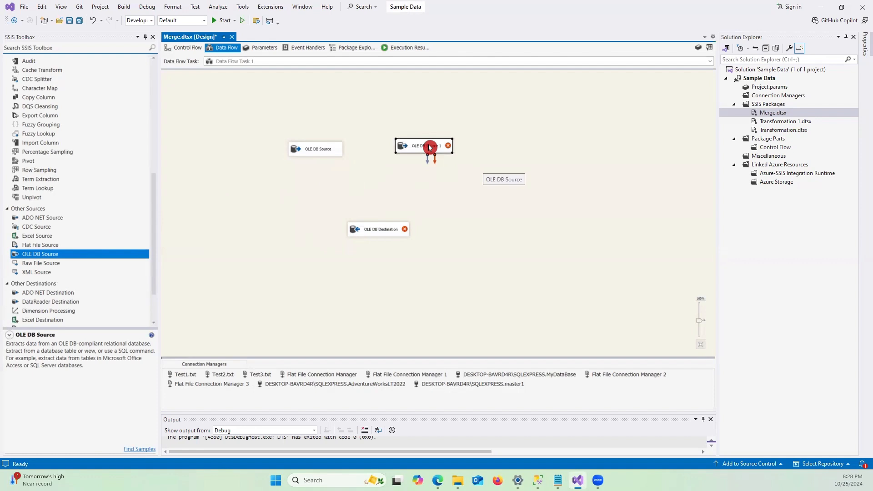
# Configure OLE DB Source 1 with the DESKTOP-BAVRD4R\SQLEXPRESS.MyDataBase connection and the [dbo].[sales] table, review its columns and accept the settings.
pyautogui.doubleClick(430, 147)
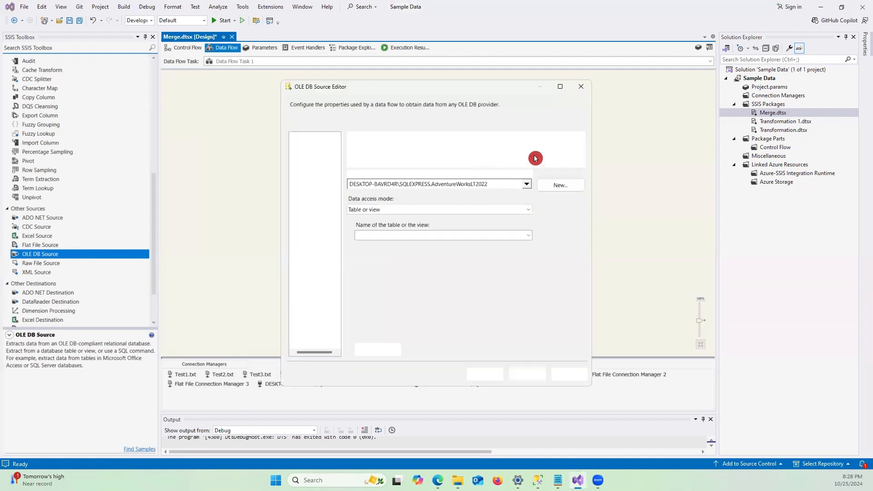
pyautogui.click(526, 184)
pyautogui.click(433, 217)
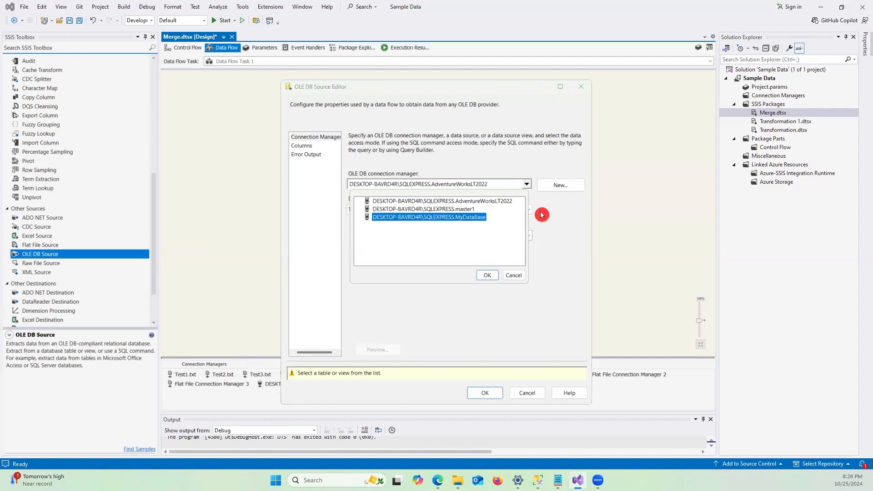
pyautogui.click(487, 276)
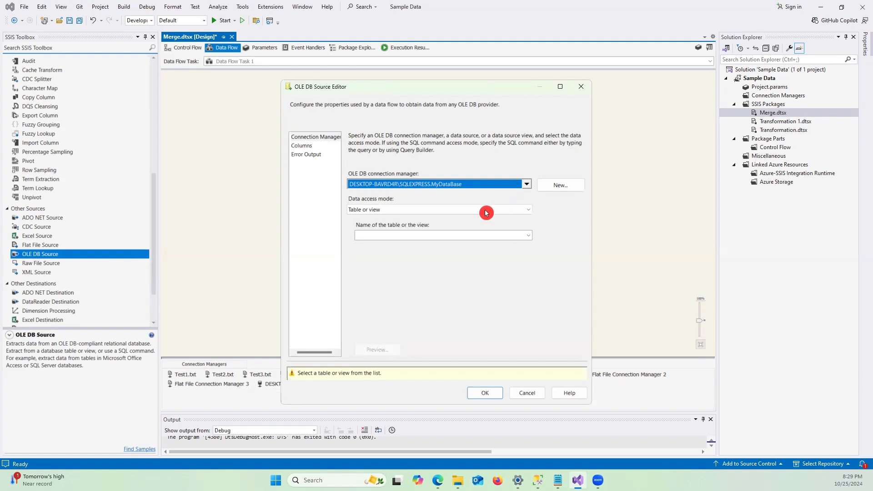
pyautogui.click(389, 236)
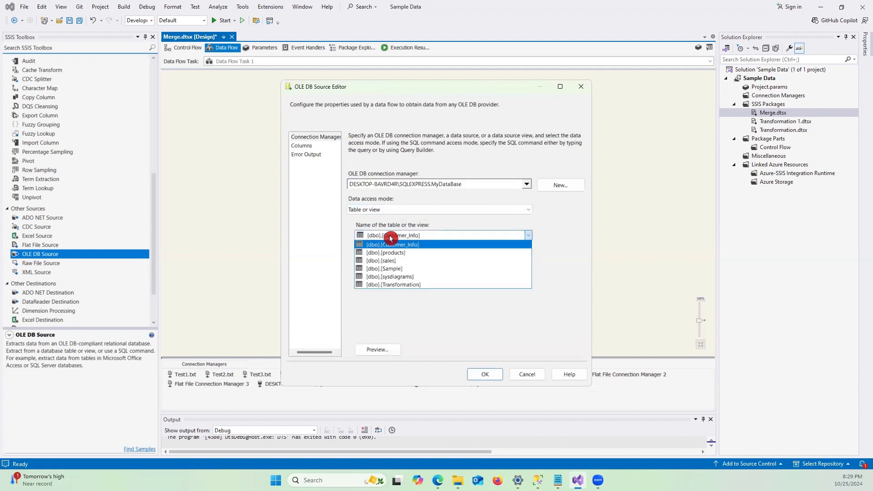
pyautogui.click(391, 260)
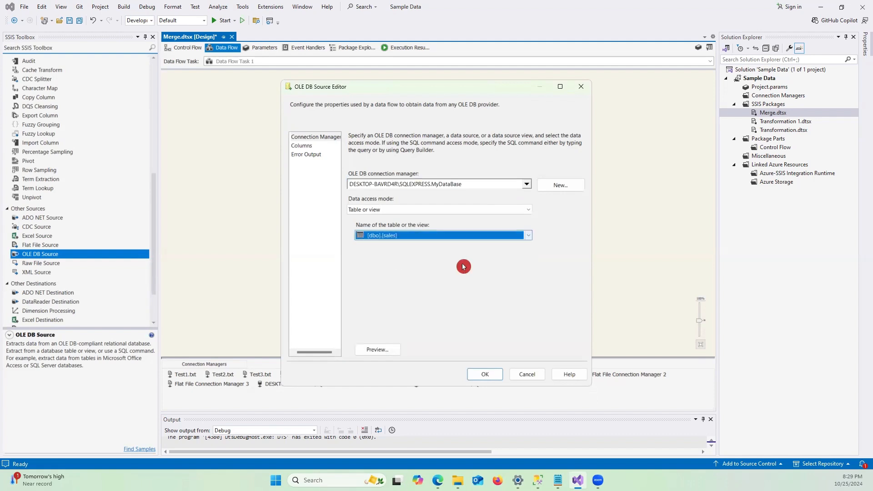
pyautogui.click(305, 146)
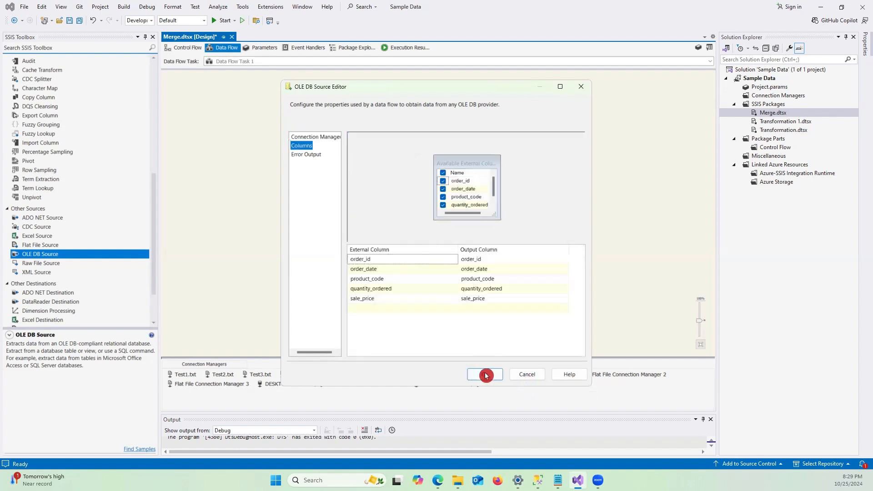
pyautogui.click(485, 374)
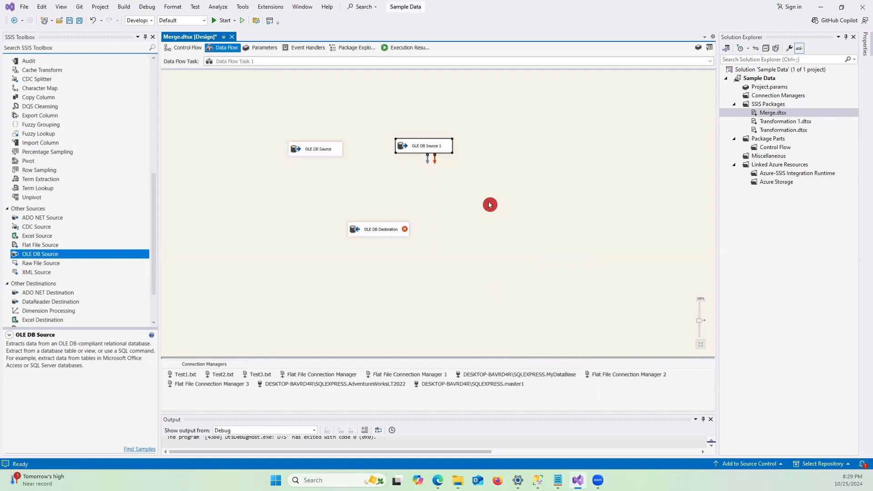
# Add two Sort transformations to the data flow, one below each OLE DB Source.
pyautogui.click(318, 150)
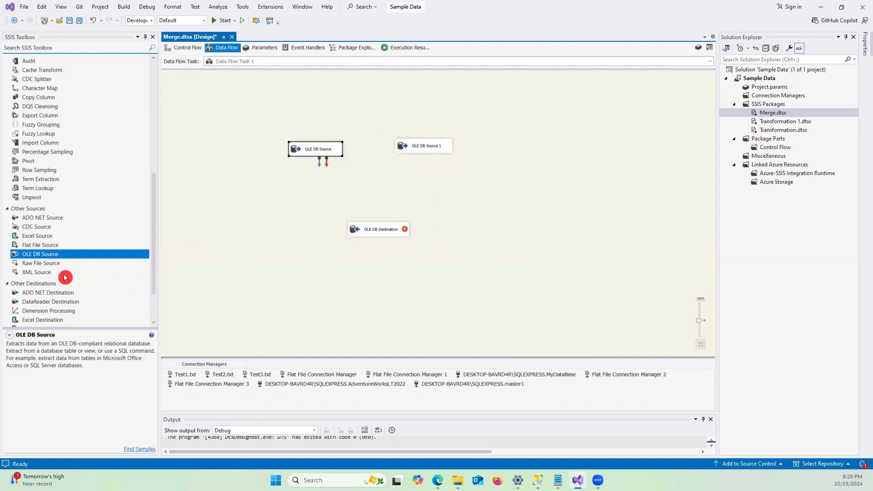
pyautogui.scroll(9, 60, 199)
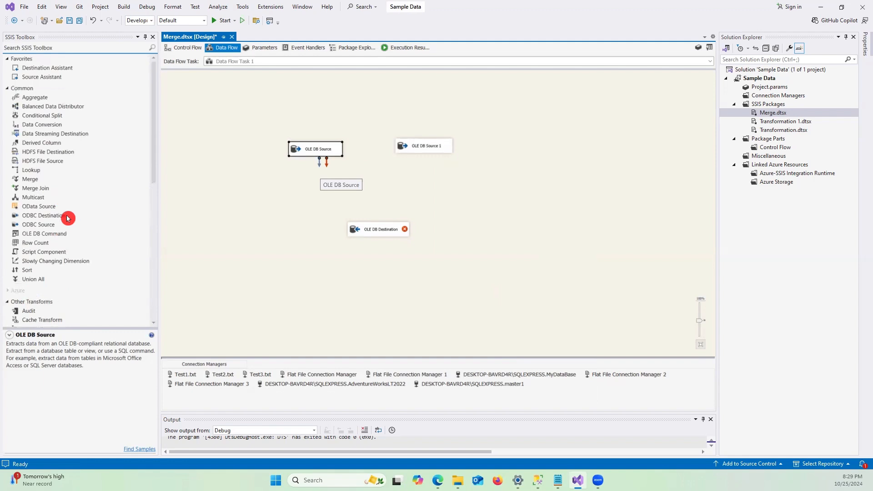
pyautogui.click(41, 188)
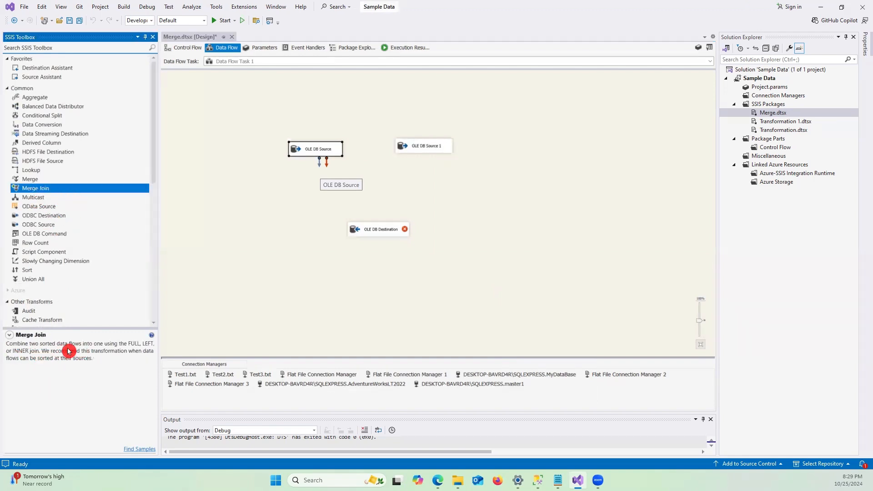
pyautogui.click(32, 271)
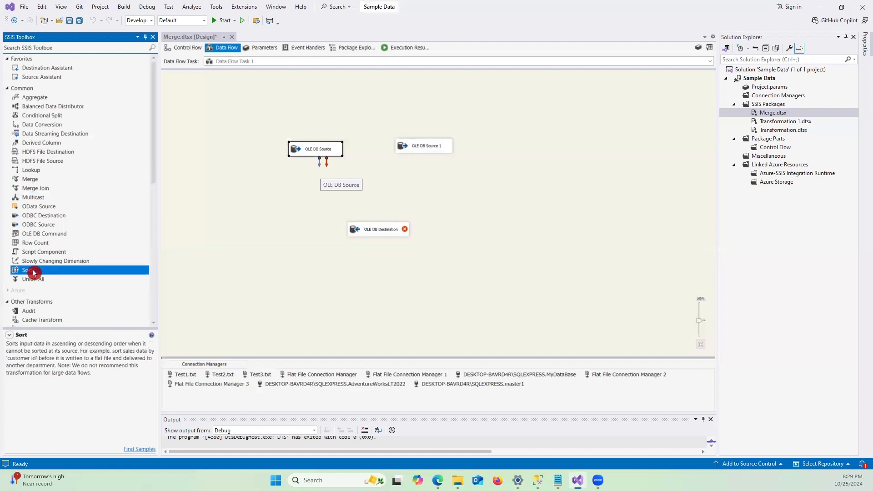
pyautogui.moveTo(342, 185); pyautogui.dragTo(318, 193)
pyautogui.moveTo(33, 273); pyautogui.dragTo(403, 206)
# Connect OLE DB Source to the first Sort and sort its rows by order_id in ascending order.
pyautogui.click(324, 150)
pyautogui.moveTo(320, 165); pyautogui.dragTo(332, 199)
pyautogui.click(331, 201)
pyautogui.doubleClick(330, 201)
pyautogui.click(396, 161)
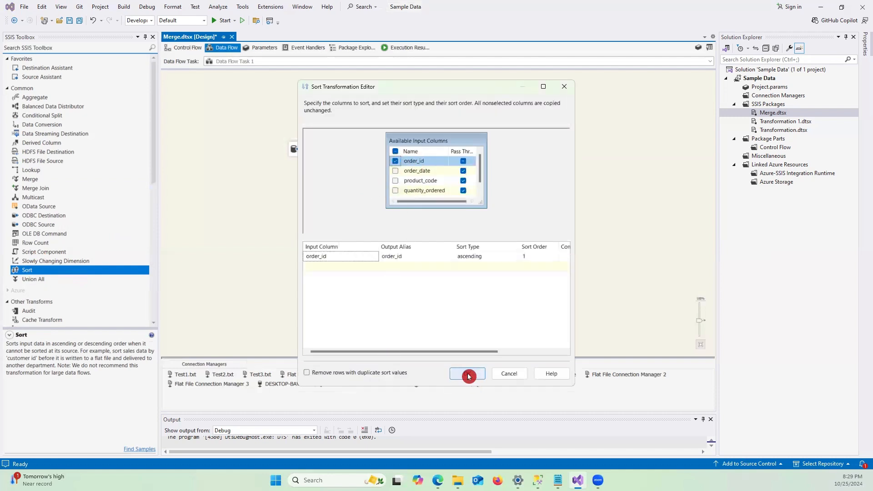
pyautogui.click(467, 373)
# Connect OLE DB Source 1 to Sort 1 and sort its rows by order_id in ascending order.
pyautogui.click(428, 149)
pyautogui.moveTo(425, 163); pyautogui.dragTo(411, 204)
pyautogui.click(412, 202)
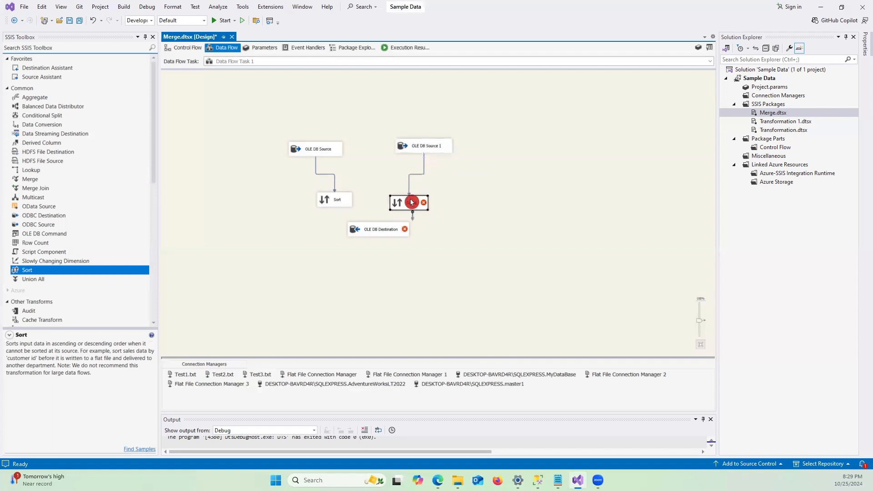
pyautogui.doubleClick(412, 202)
pyautogui.click(396, 165)
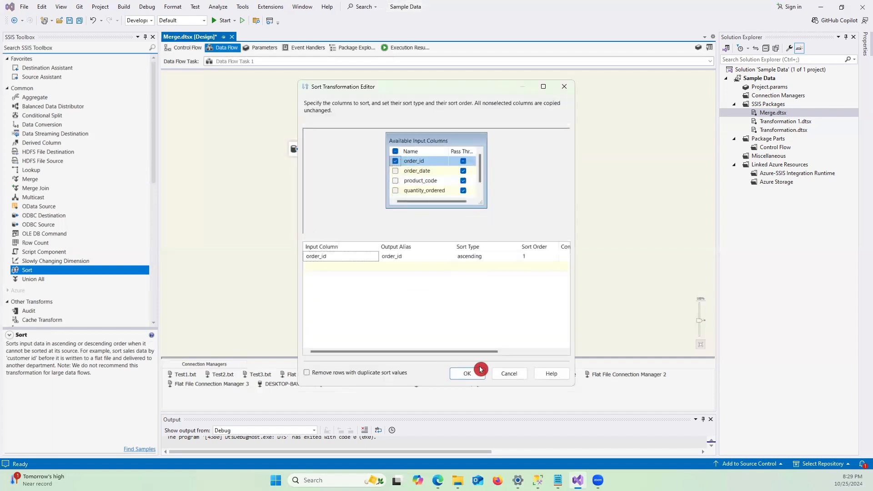
pyautogui.click(468, 373)
# Move the OLE DB Destination lower and add a Merge Join transformation between it and the two Sorts.
pyautogui.click(387, 229)
pyautogui.moveTo(383, 232); pyautogui.dragTo(384, 264)
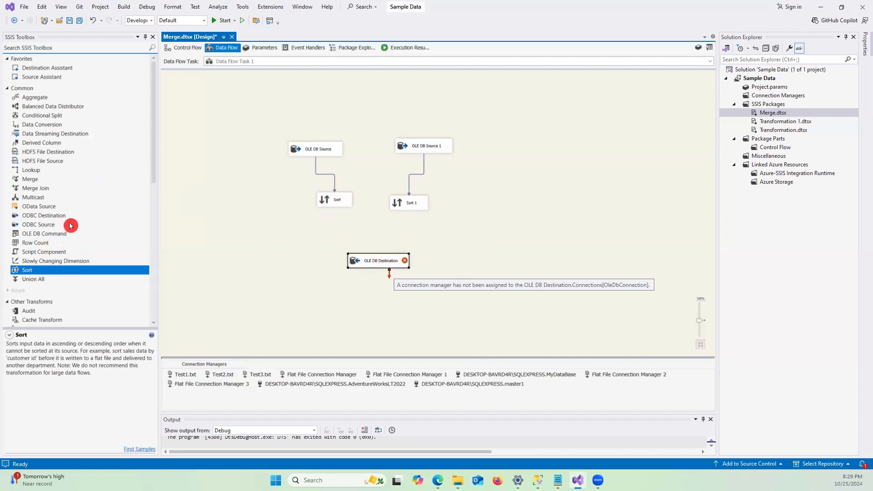
pyautogui.click(41, 189)
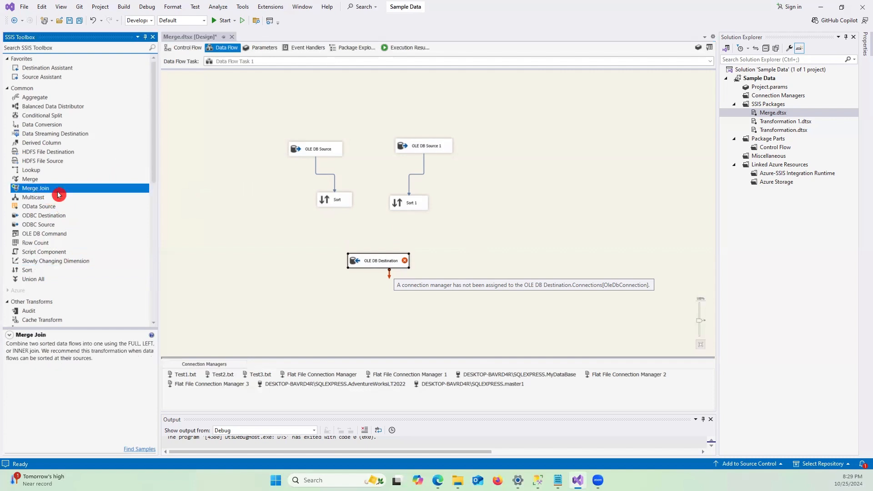
pyautogui.moveTo(41, 192); pyautogui.dragTo(364, 231)
# Connect Sort to the Merge Join as its left input and Sort 1 as the other, and place the OLE DB Destination below.
pyautogui.click(335, 203)
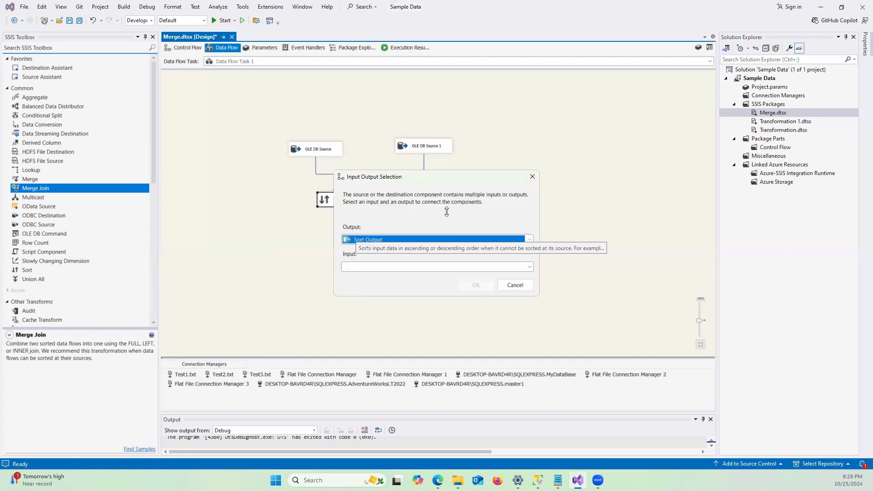
pyautogui.click(366, 267)
pyautogui.click(394, 277)
pyautogui.click(485, 285)
pyautogui.moveTo(412, 222); pyautogui.dragTo(371, 236)
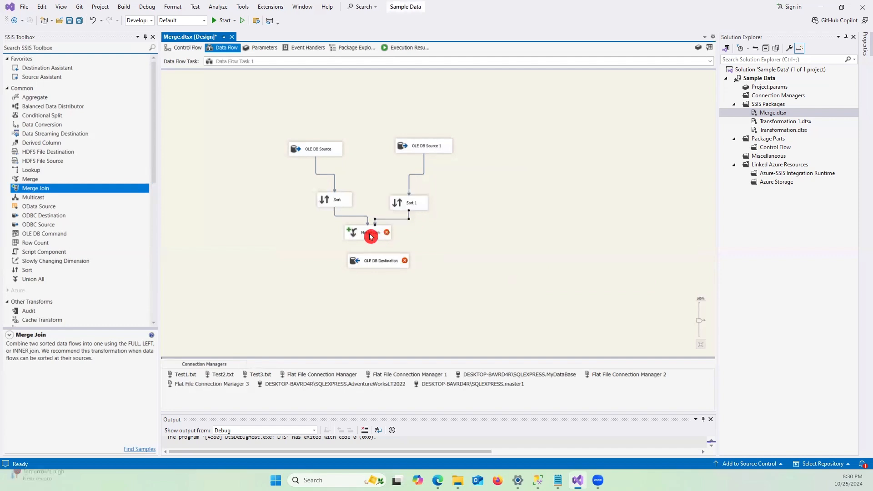
pyautogui.moveTo(386, 265); pyautogui.dragTo(372, 277)
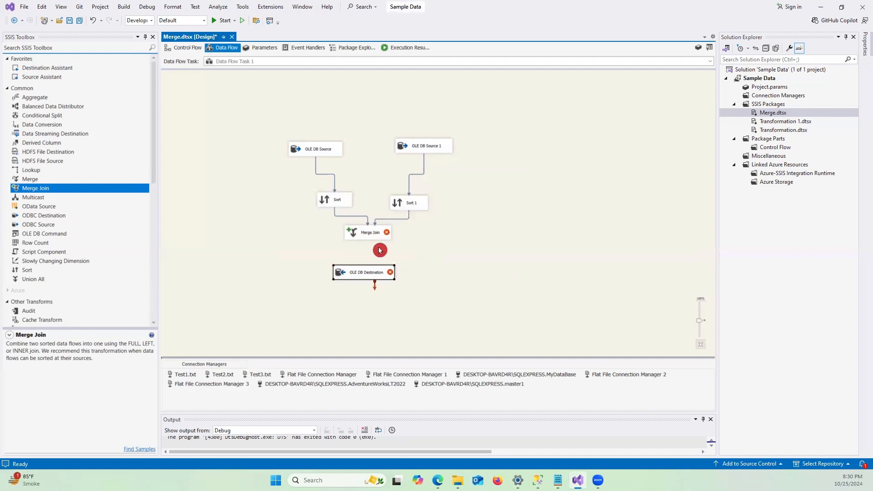
# Set the Merge Join to output order_id, order_date and sale_price from the Sort input and accept the settings.
pyautogui.doubleClick(376, 232)
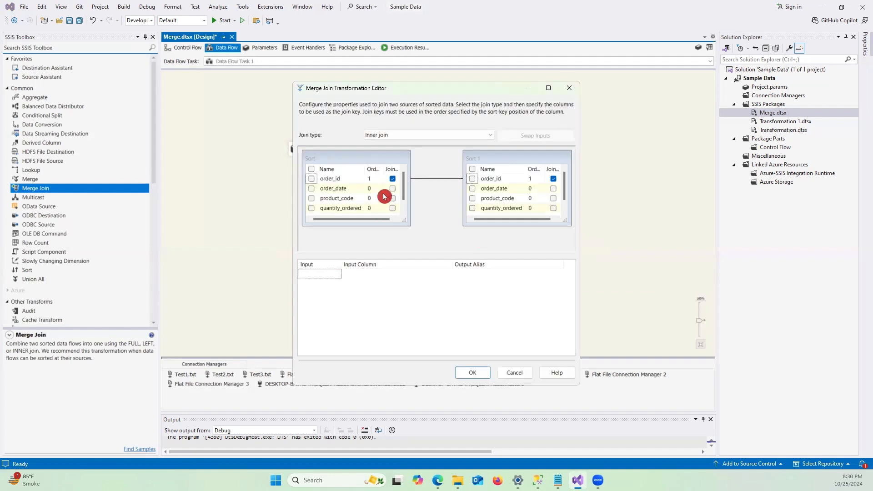
pyautogui.click(312, 181)
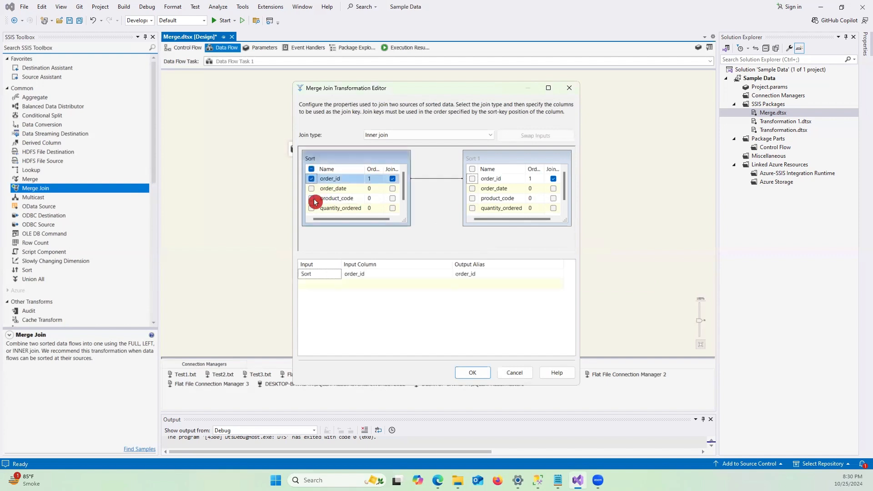
pyautogui.click(312, 188)
pyautogui.scroll(-1, 336, 206)
pyautogui.click(313, 209)
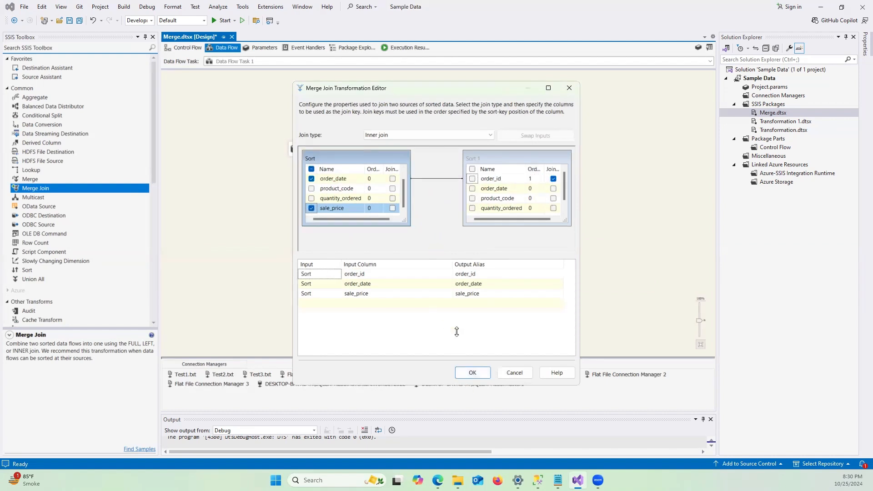
pyautogui.click(468, 373)
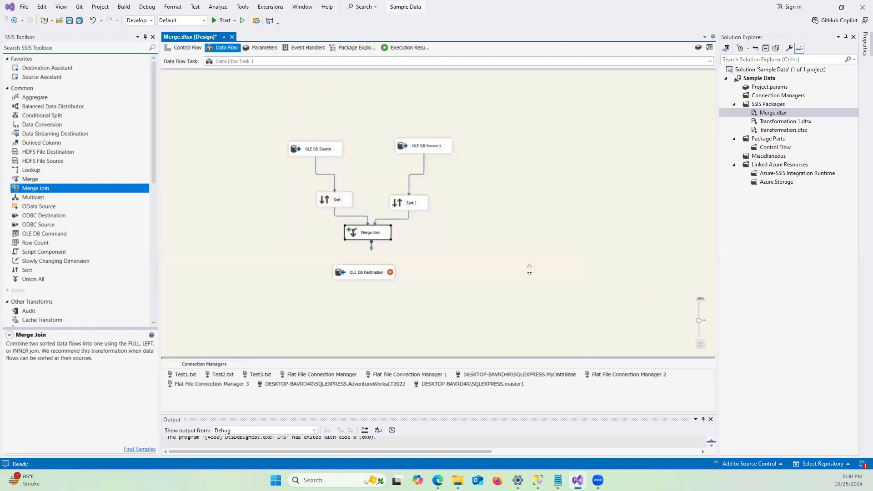
# Connect Merge Join to the OLE DB Destination and configure it with DESKTOP-BAVRD4R\SQLEXPRESS.master1, Table or view access, [dbo].[Order_Detail] and the matching column mappings.
pyautogui.moveTo(371, 246); pyautogui.dragTo(362, 274)
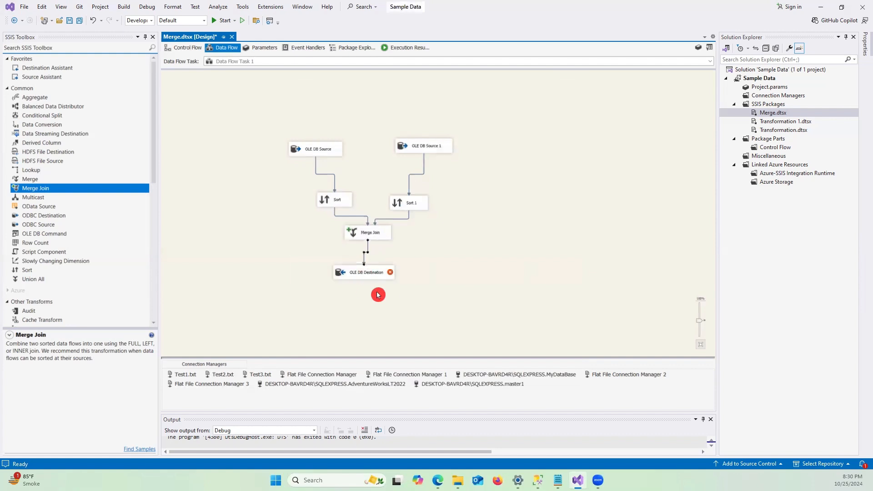
pyautogui.click(378, 275)
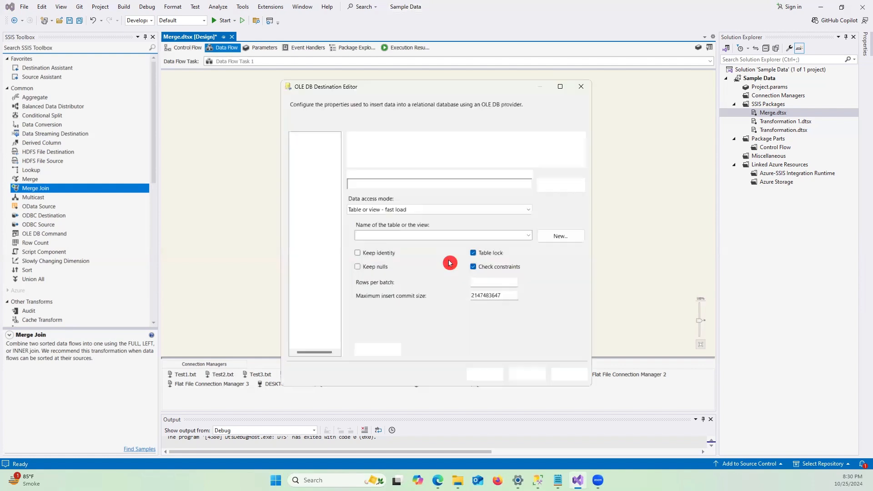
pyautogui.click(529, 187)
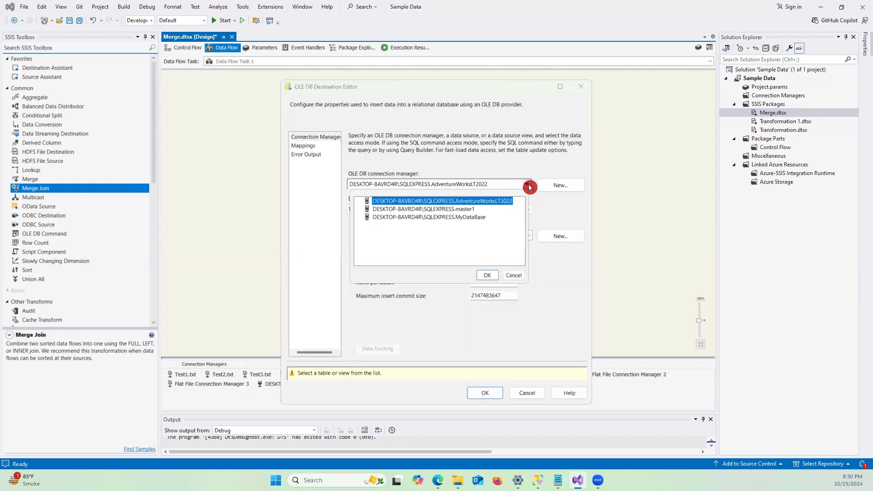
pyautogui.click(469, 211)
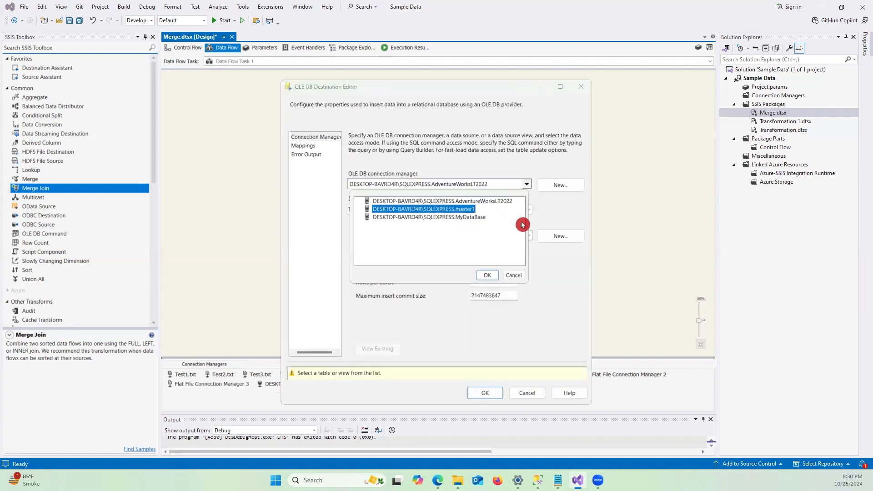
pyautogui.click(488, 278)
pyautogui.click(407, 210)
pyautogui.click(375, 219)
pyautogui.click(391, 236)
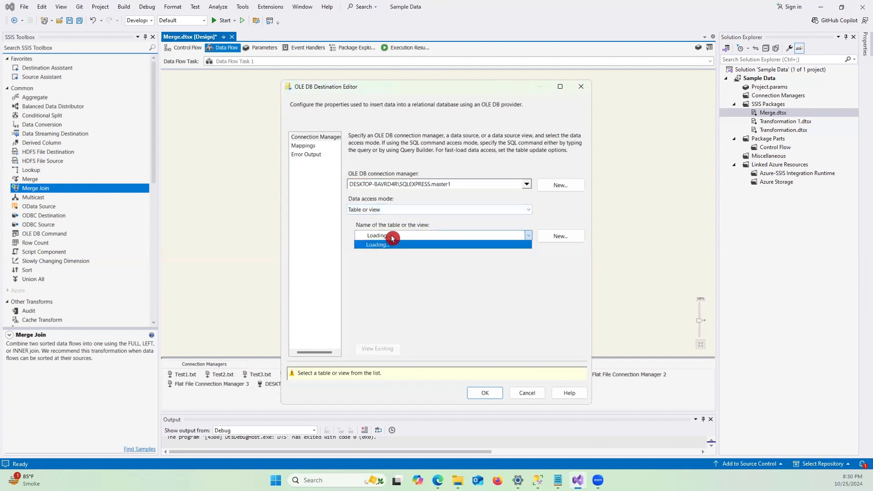
pyautogui.click(398, 253)
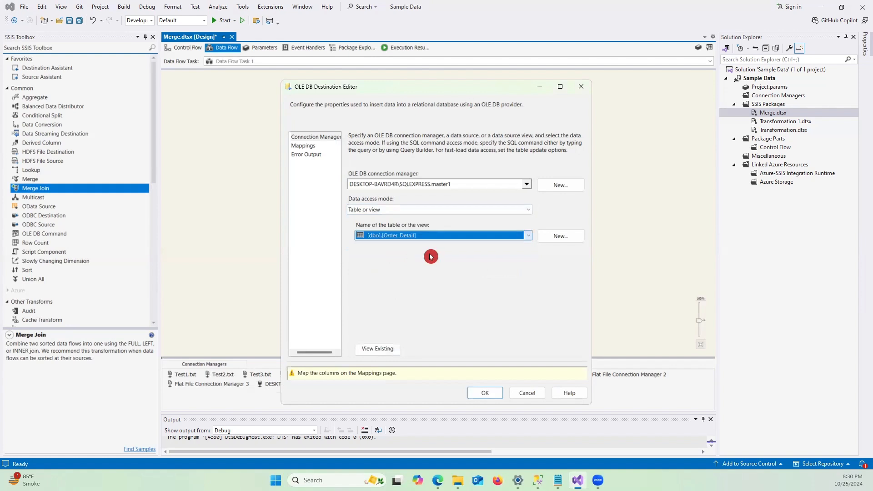
pyautogui.click(303, 146)
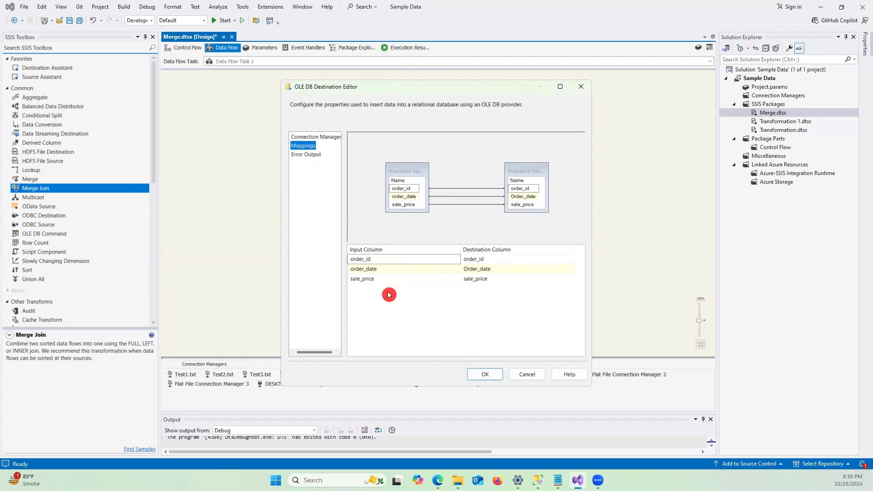
pyautogui.click(495, 376)
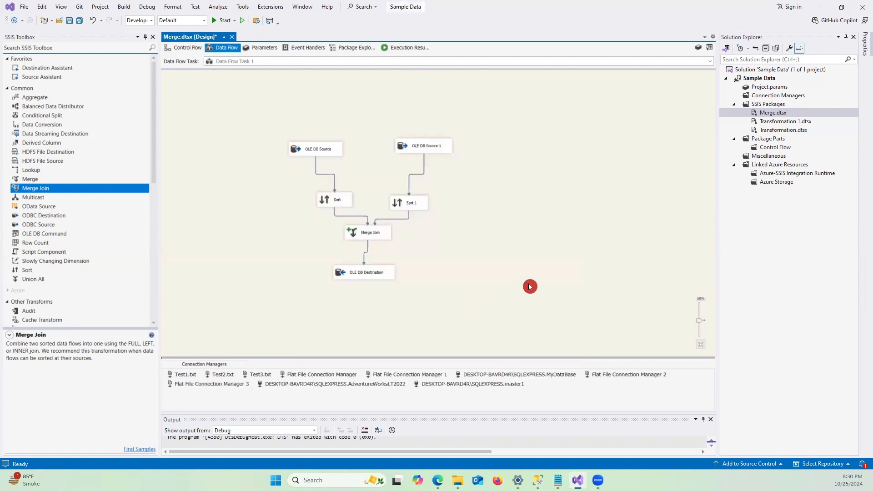
# Move OLE DB Source 1 so it sits directly above Sort 1 in the data flow.
pyautogui.moveTo(440, 143); pyautogui.dragTo(427, 144)
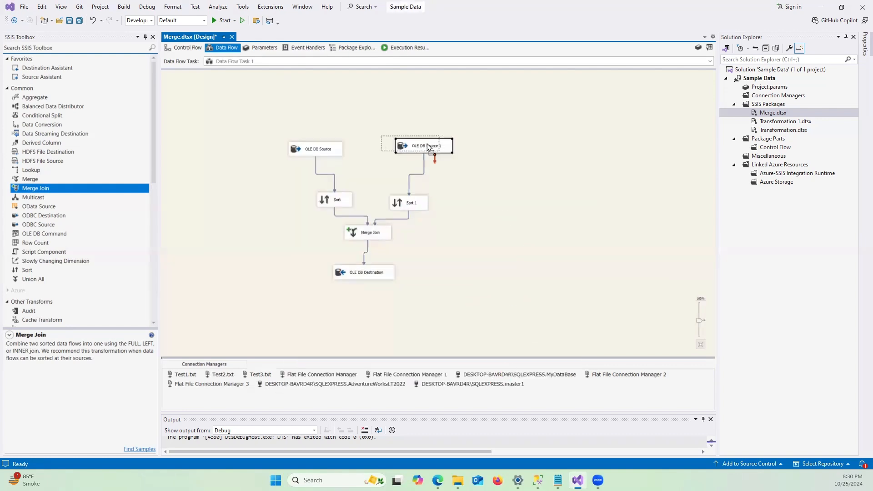
pyautogui.rightClick(686, 315)
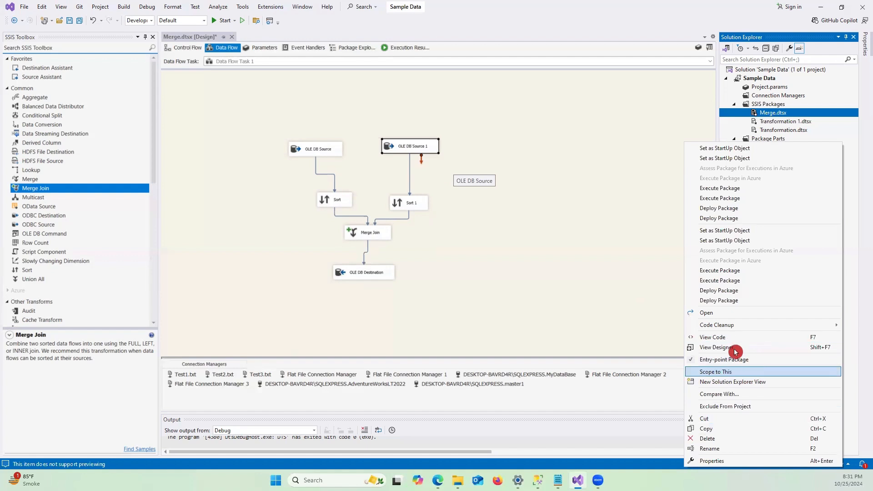
pyautogui.click(615, 233)
# Review the sources, Sorts and Merge Join in the data flow, and move Sort 1 up level with Sort.
pyautogui.rightClick(521, 221)
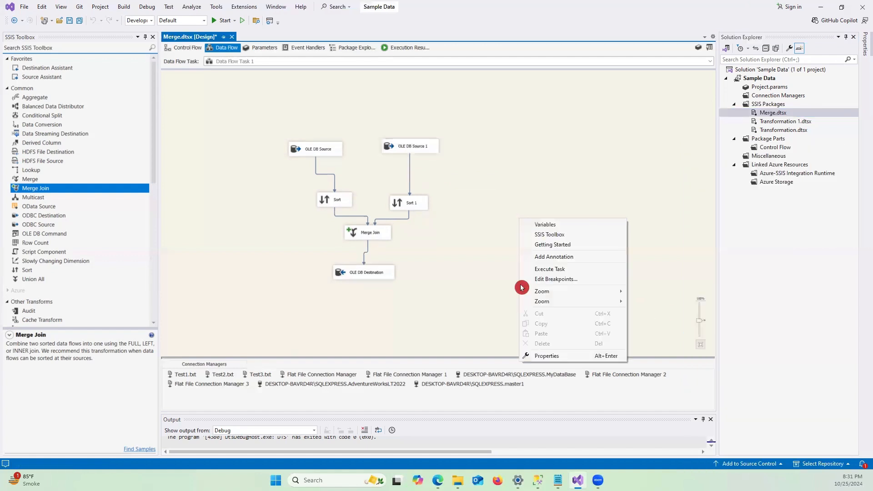
pyautogui.moveTo(580, 291)
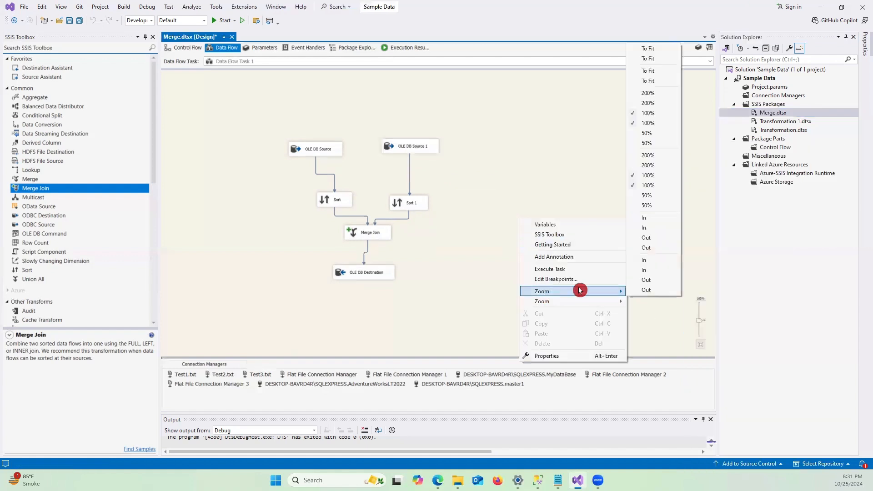
pyautogui.click(652, 221)
pyautogui.rightClick(588, 209)
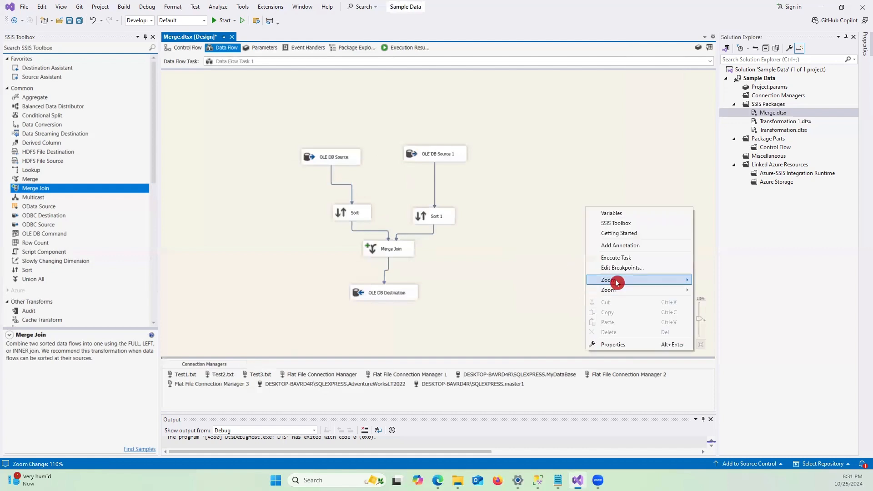
pyautogui.moveTo(617, 282)
pyautogui.click(719, 211)
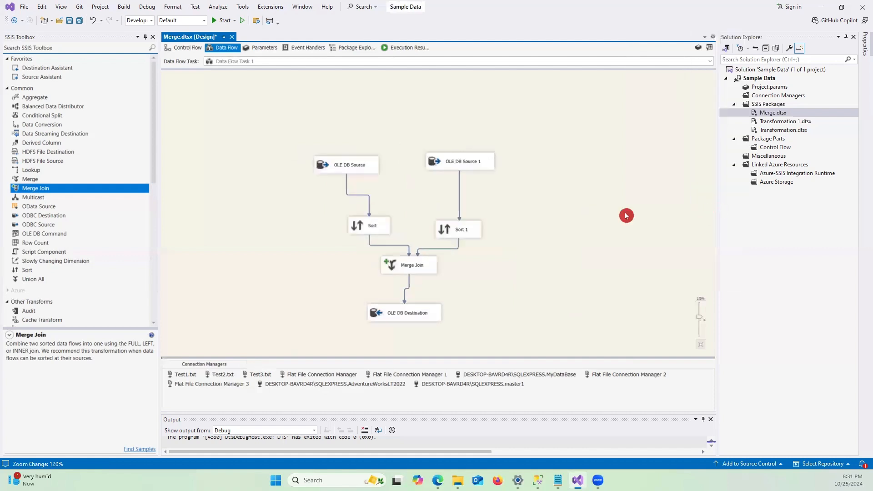
pyautogui.click(357, 170)
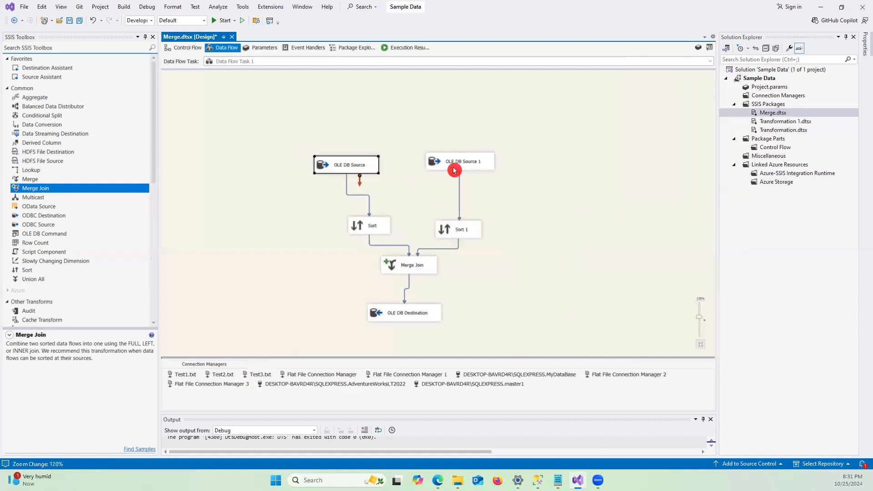
pyautogui.click(457, 165)
pyautogui.click(380, 229)
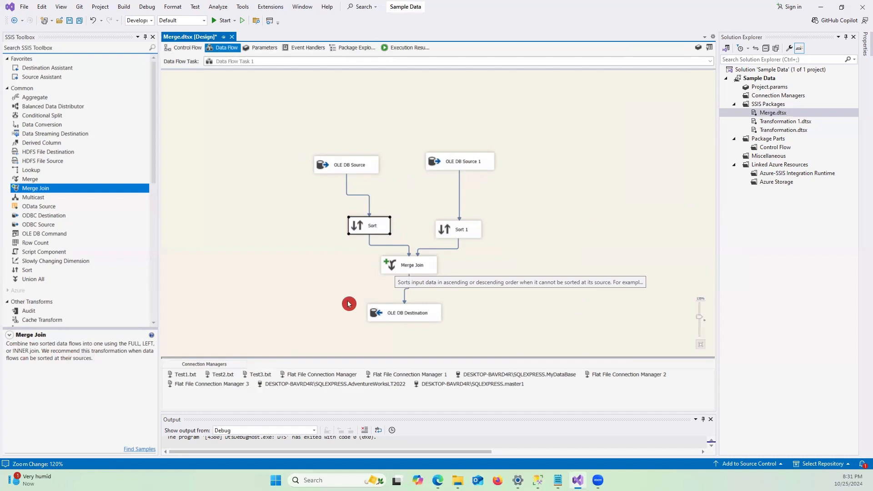
pyautogui.click(462, 230)
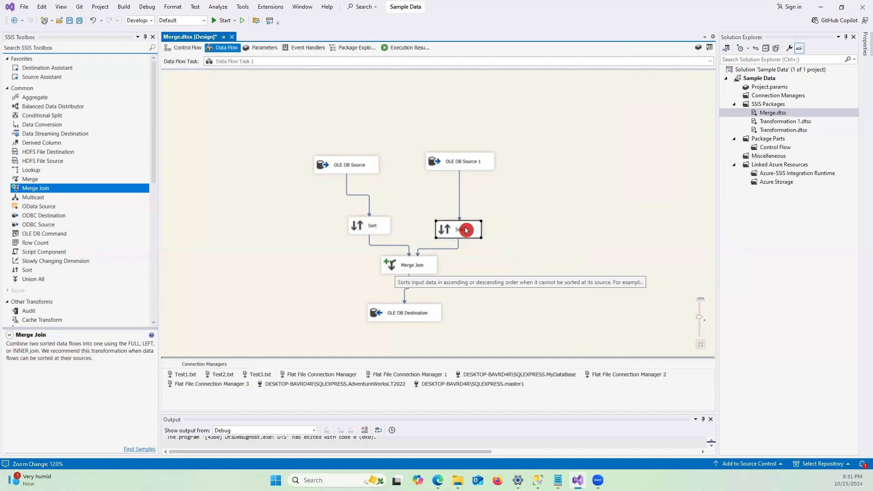
pyautogui.moveTo(462, 220); pyautogui.dragTo(462, 221)
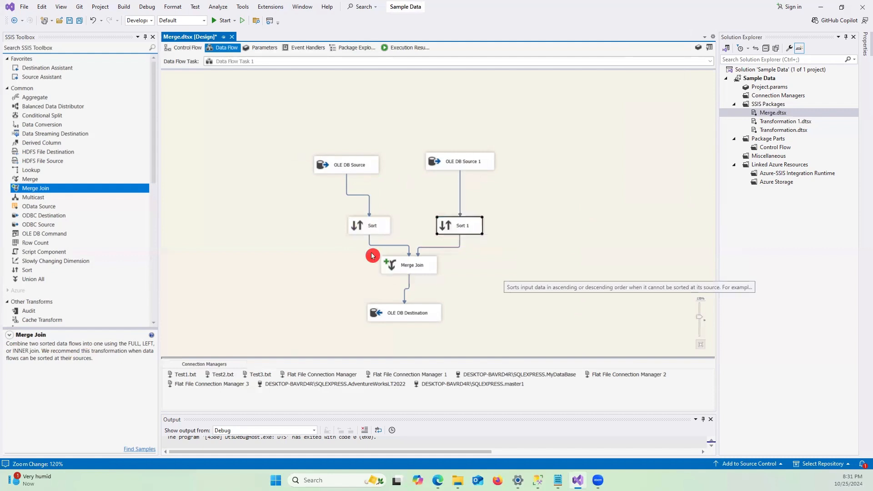
pyautogui.click(395, 271)
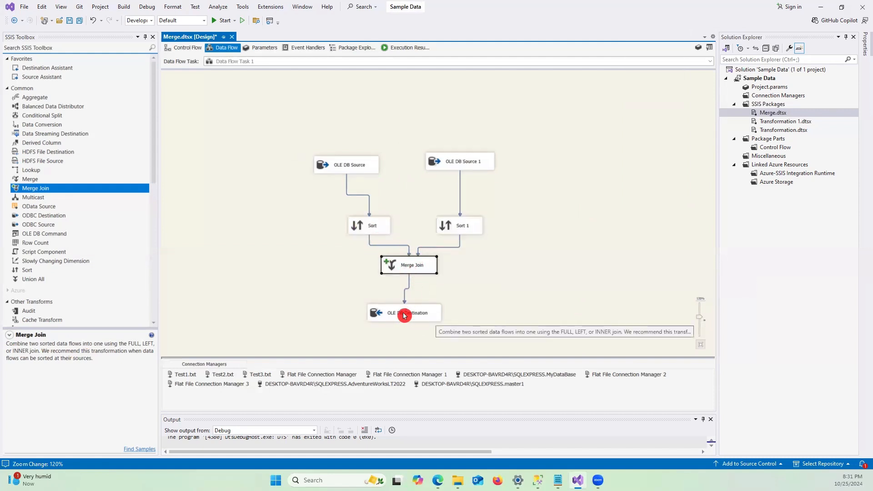
pyautogui.click(406, 375)
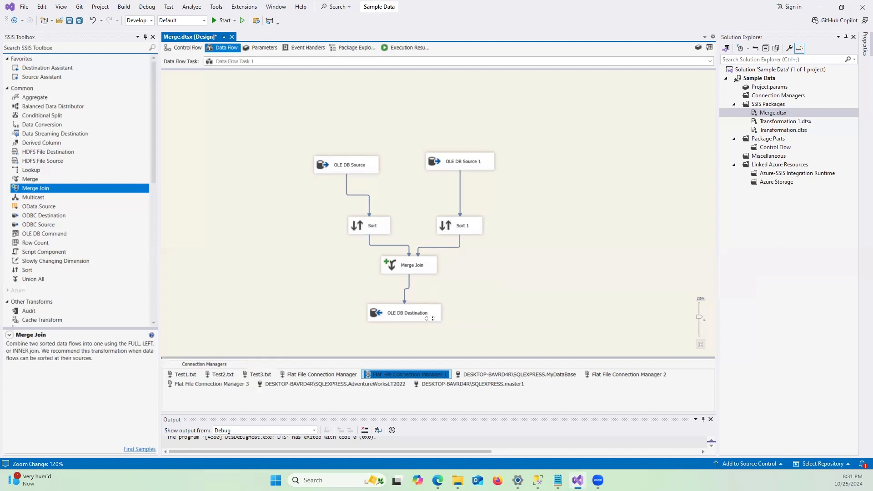
# Return to the control flow and execute only Data Flow Task 1.
pyautogui.click(186, 51)
pyautogui.click(323, 184)
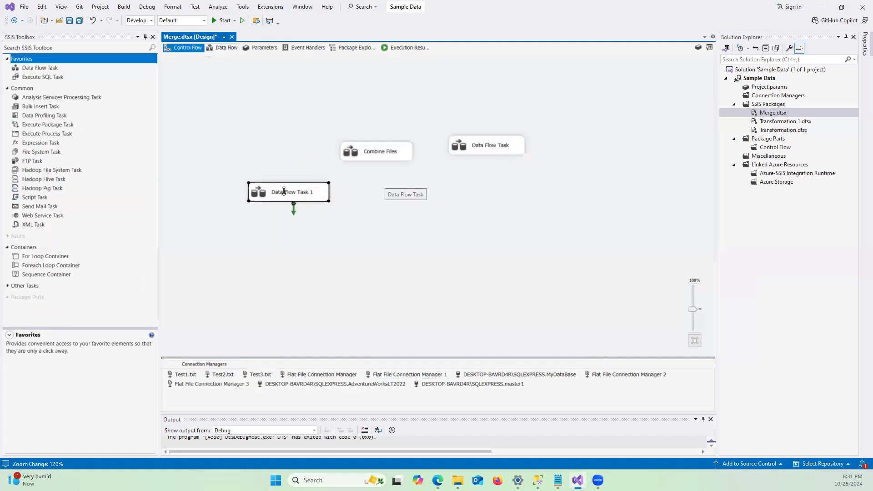
pyautogui.rightClick(282, 187)
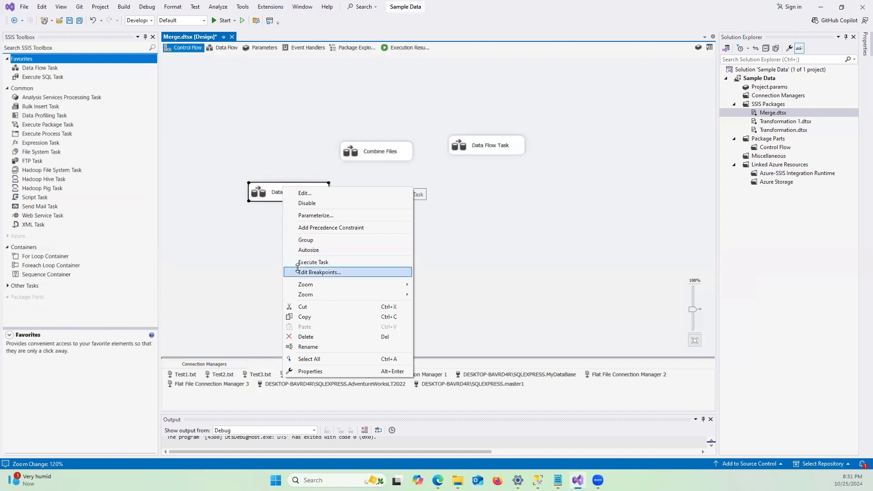
pyautogui.click(311, 263)
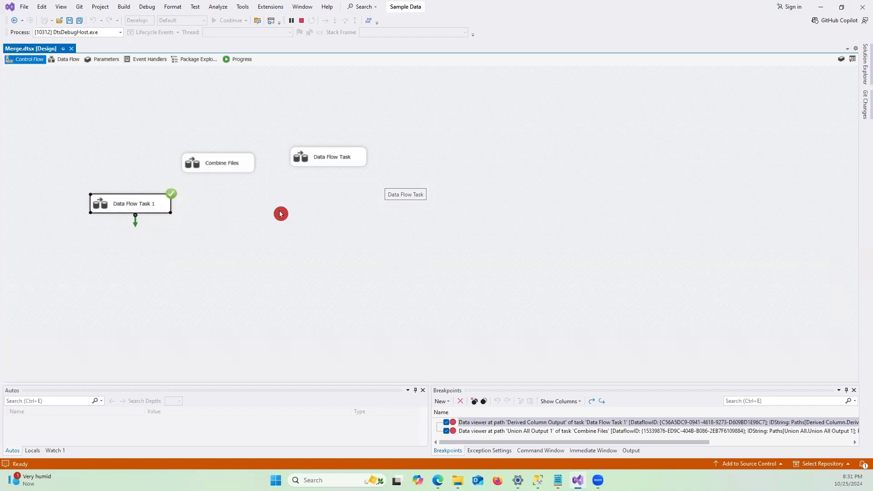
# Switch to SQL Server Management Studio and run only the SELECT * query on [master].[dbo].[Order_Detail].
pyautogui.click(538, 480)
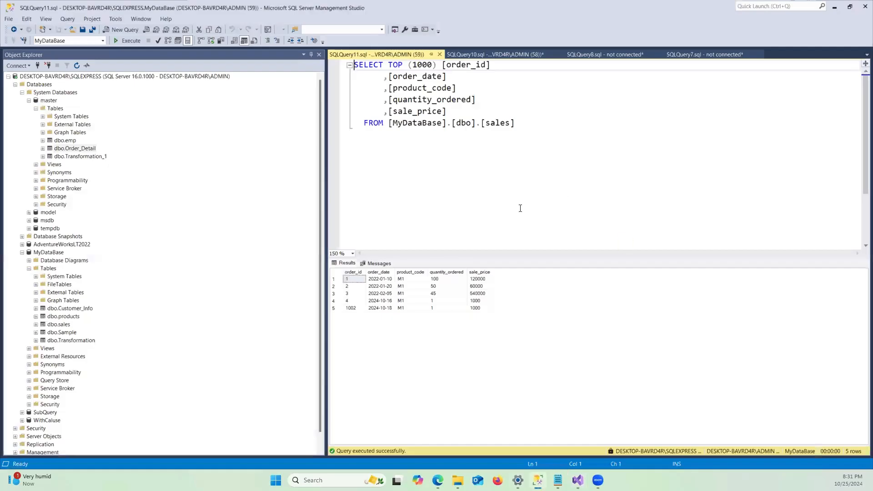
pyautogui.click(487, 55)
pyautogui.click(427, 135)
pyautogui.click(524, 79)
pyautogui.click(372, 281)
pyautogui.moveTo(543, 81); pyautogui.dragTo(273, 59)
pyautogui.click(139, 42)
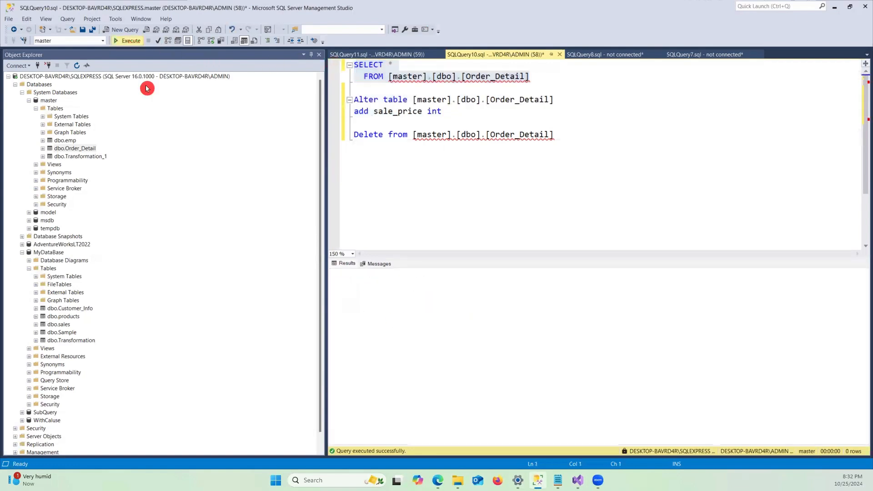